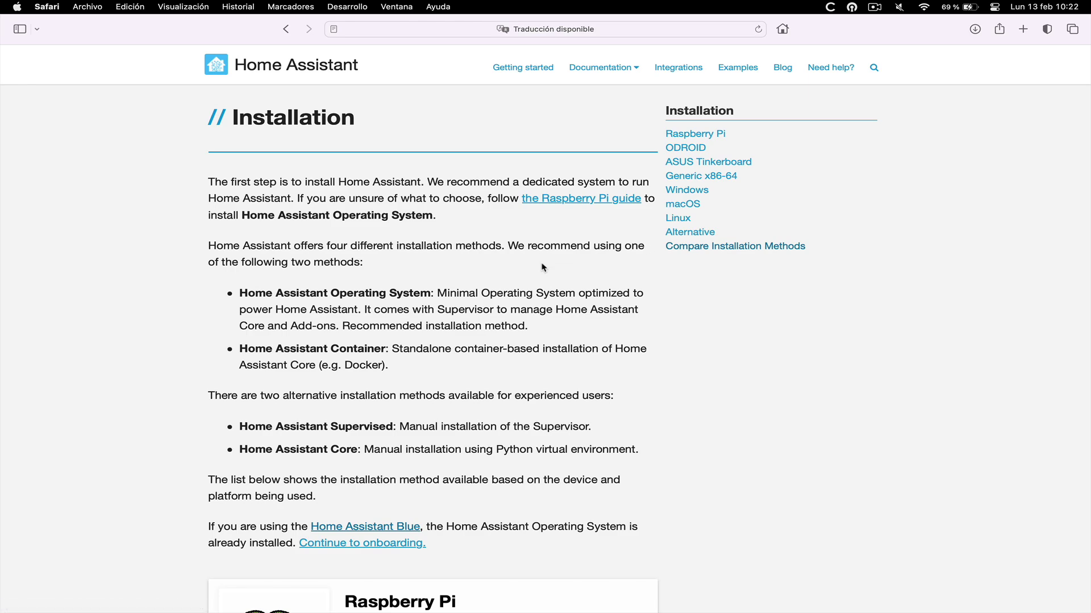
Scroll the Installation page past the device cards to the Compare Installation Methods table
scroll(523, 290, down, 5)
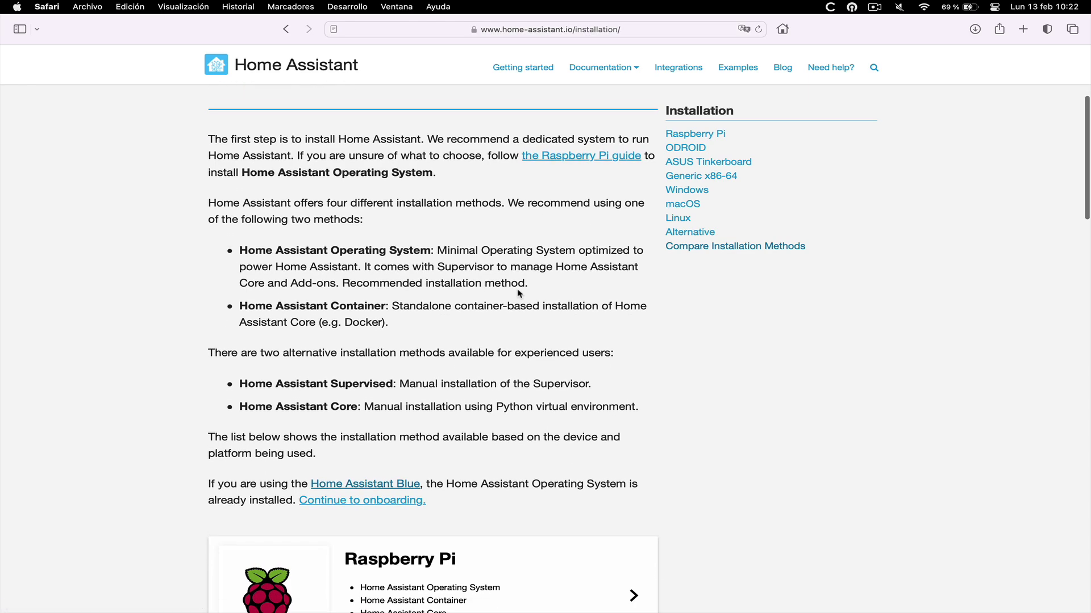
scroll(518, 290, down, 10)
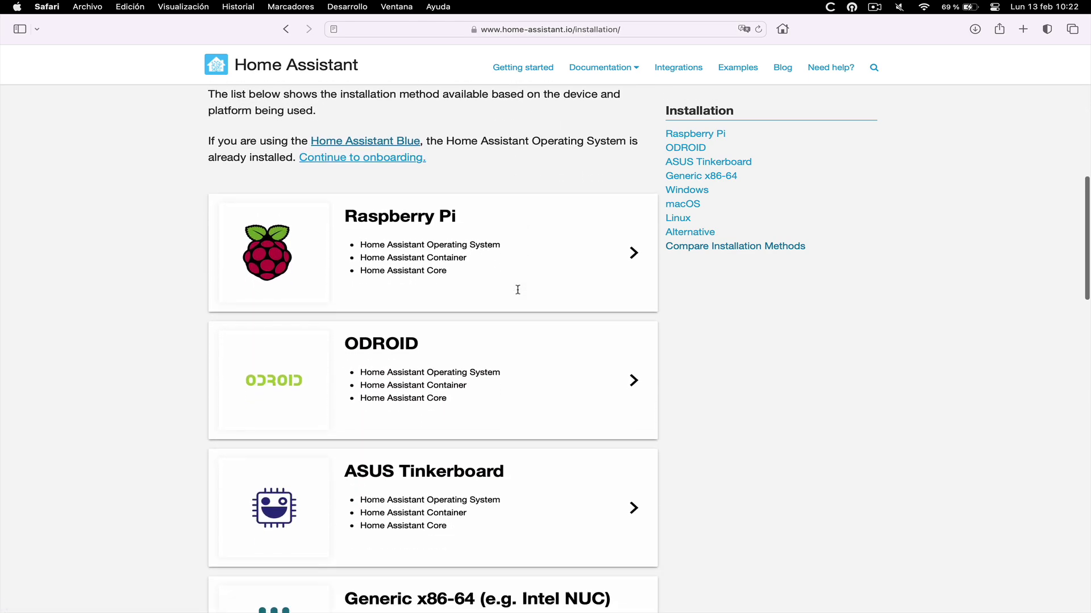
scroll(518, 294, down, 8)
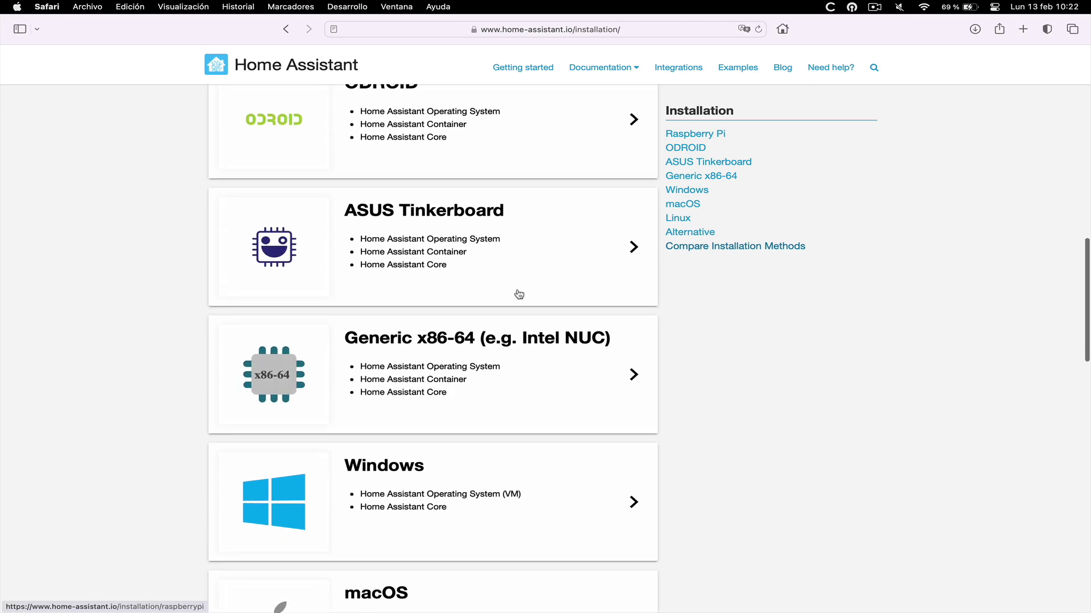
scroll(519, 293, down, 8)
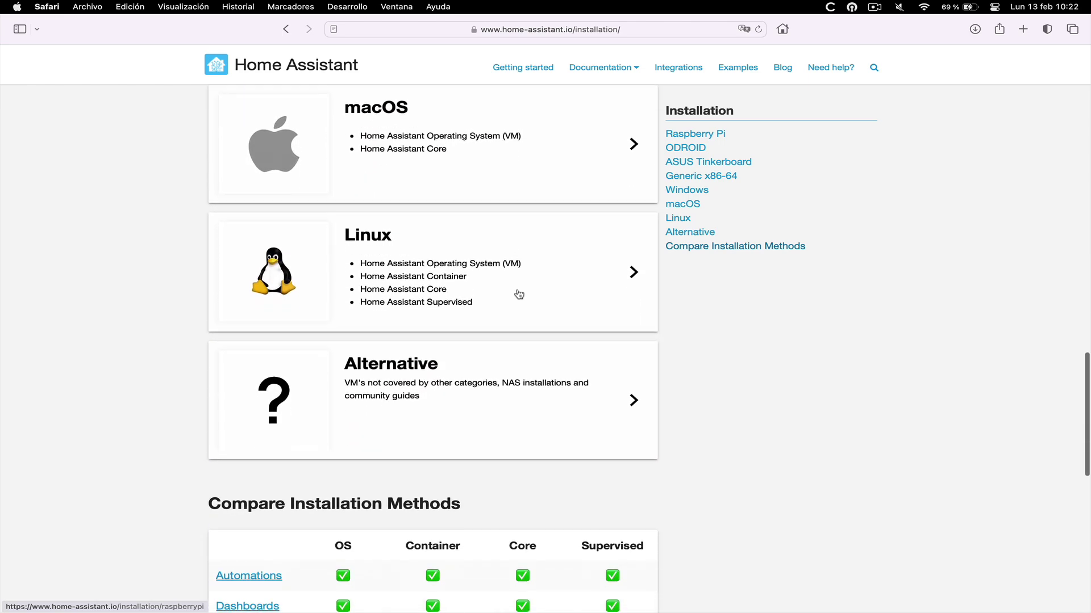
scroll(518, 293, down, 5)
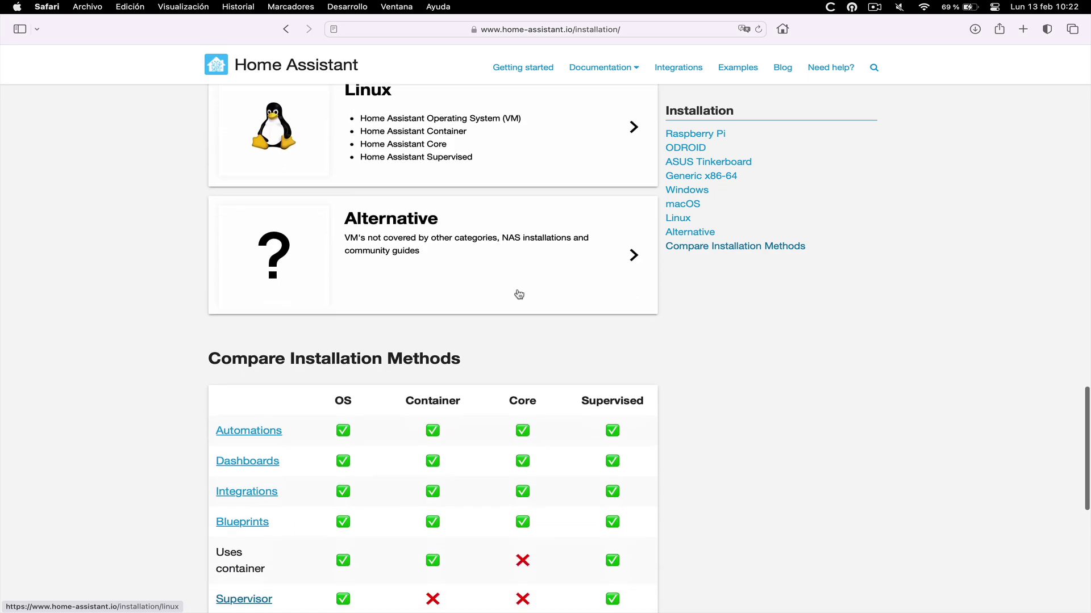
scroll(519, 294, down, 2)
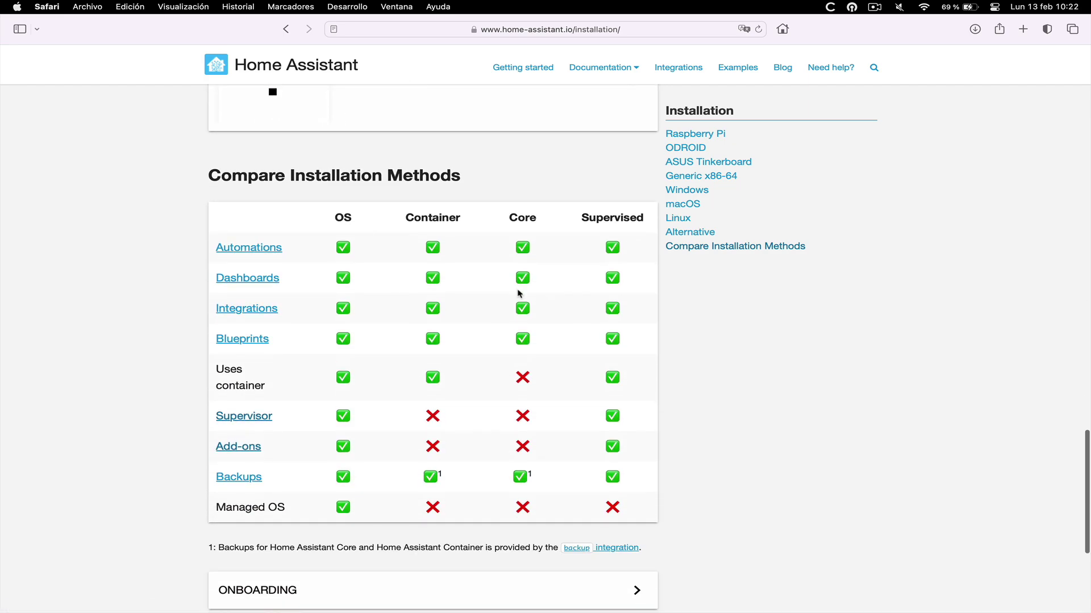
scroll(519, 294, down, 3)
scroll(518, 294, down, 1)
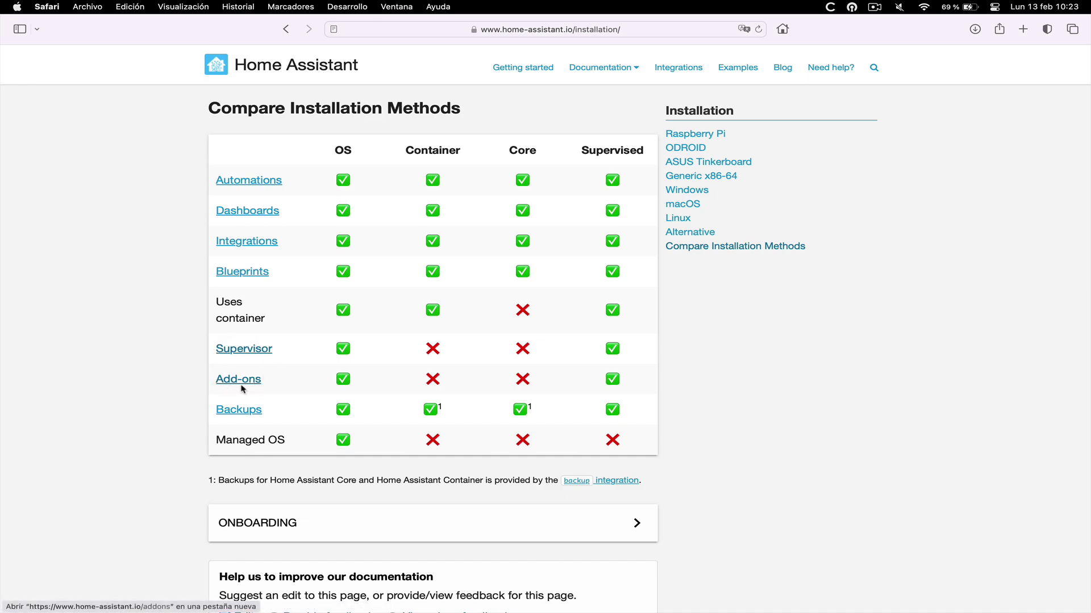
Read the Supervisor glossary definition in a new tab, close it, then open the Add-ons docs
super+click(248, 351)
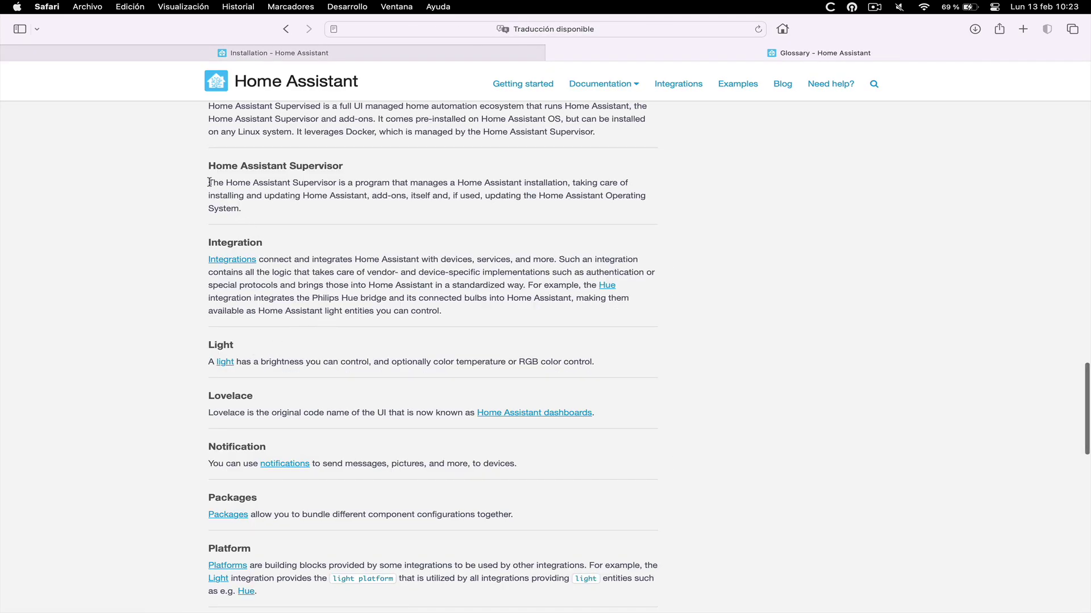
drag(208, 183, 262, 209)
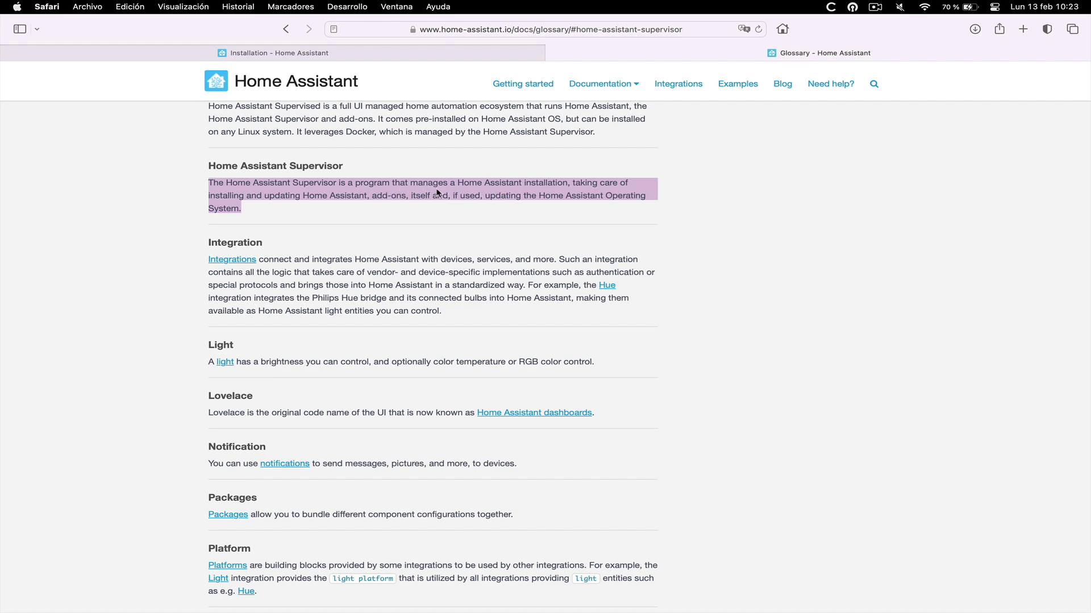
click(554, 53)
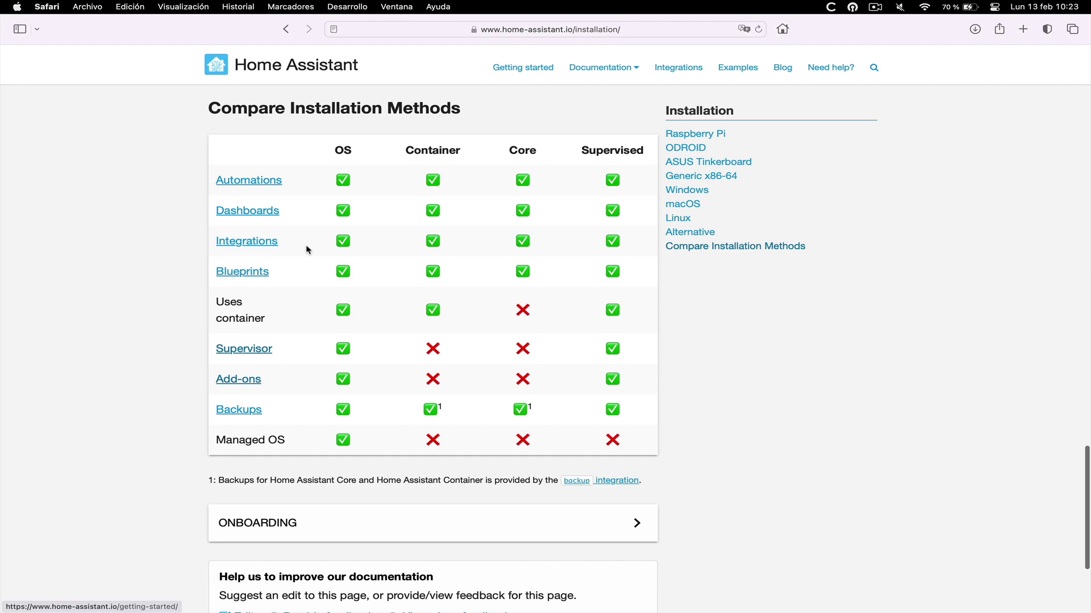
super+click(225, 379)
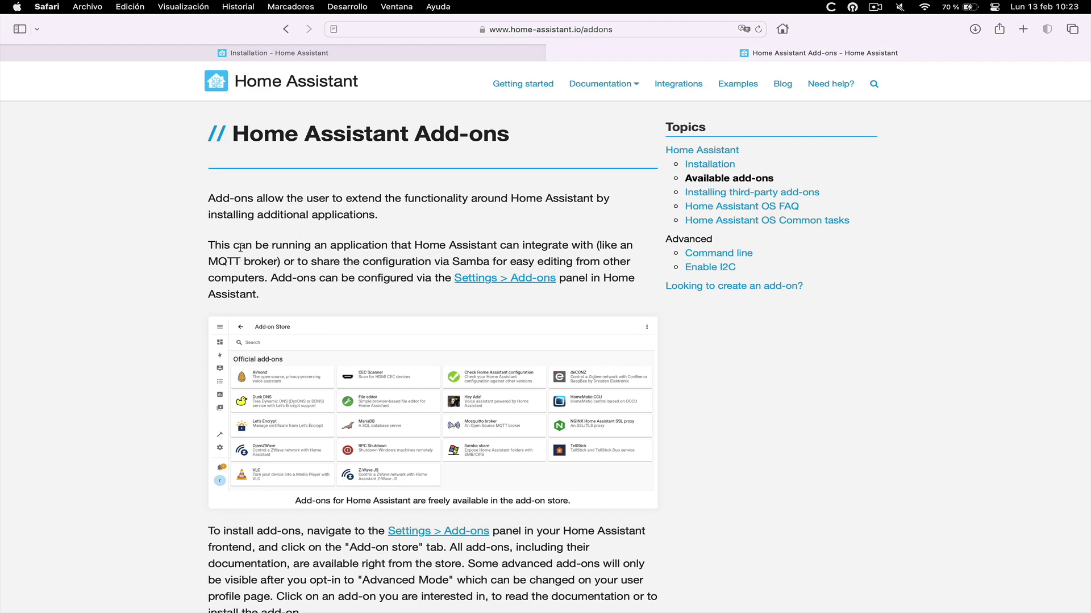
double_click(211, 244)
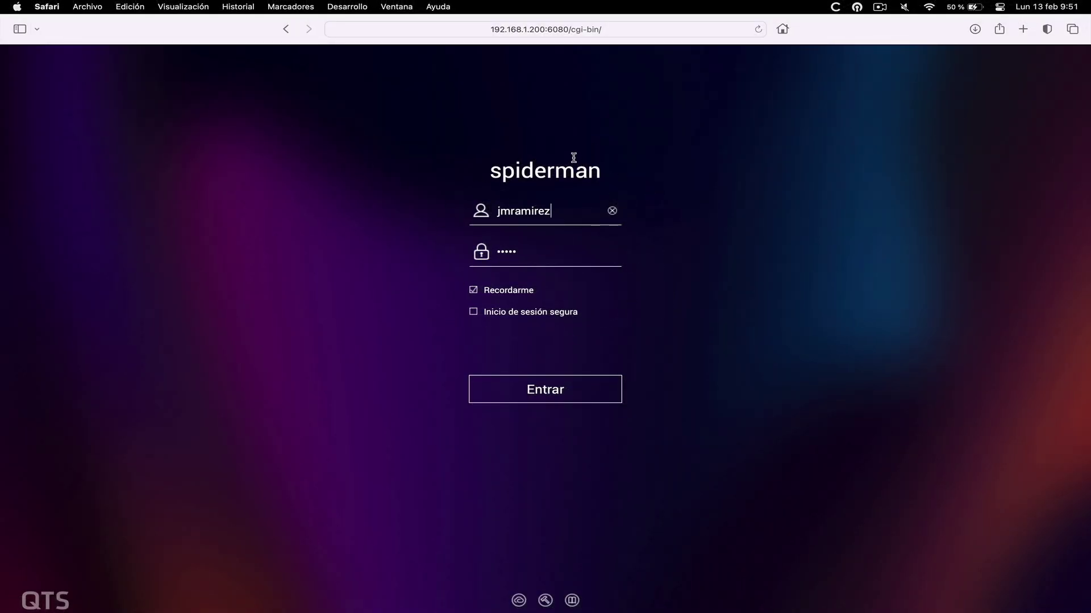
Log in to the NAS, dismiss both firmware notices, and show Control Panel's Shared Folders list
click(542, 389)
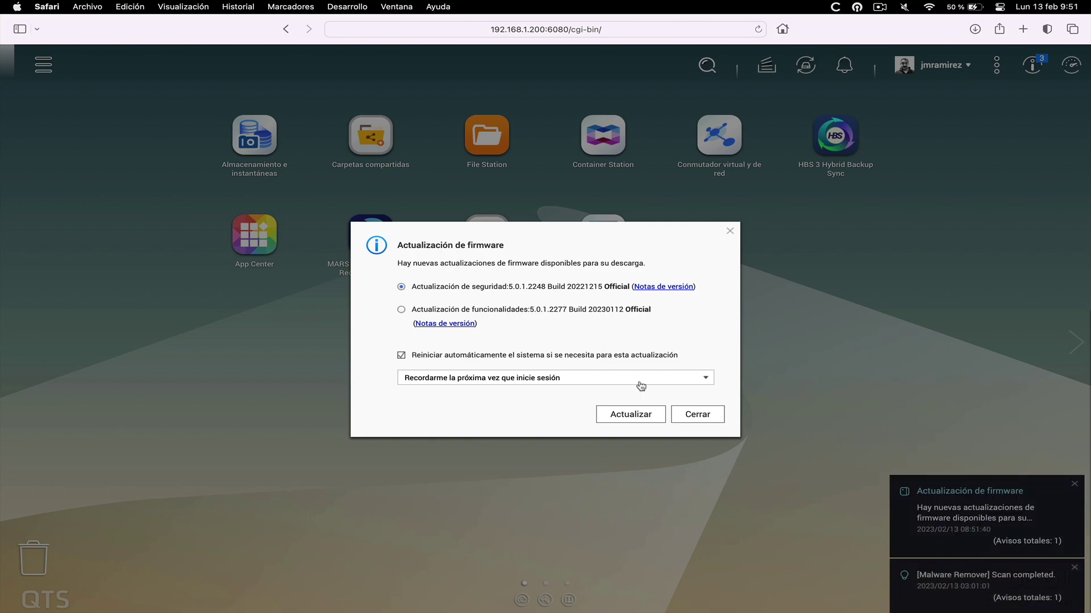
click(695, 419)
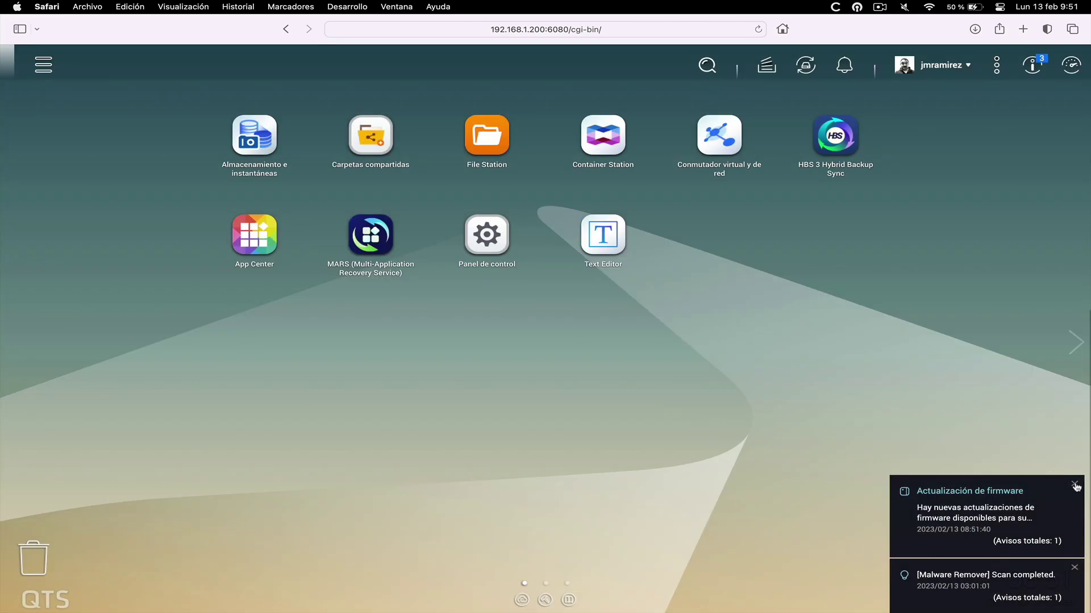
click(1074, 484)
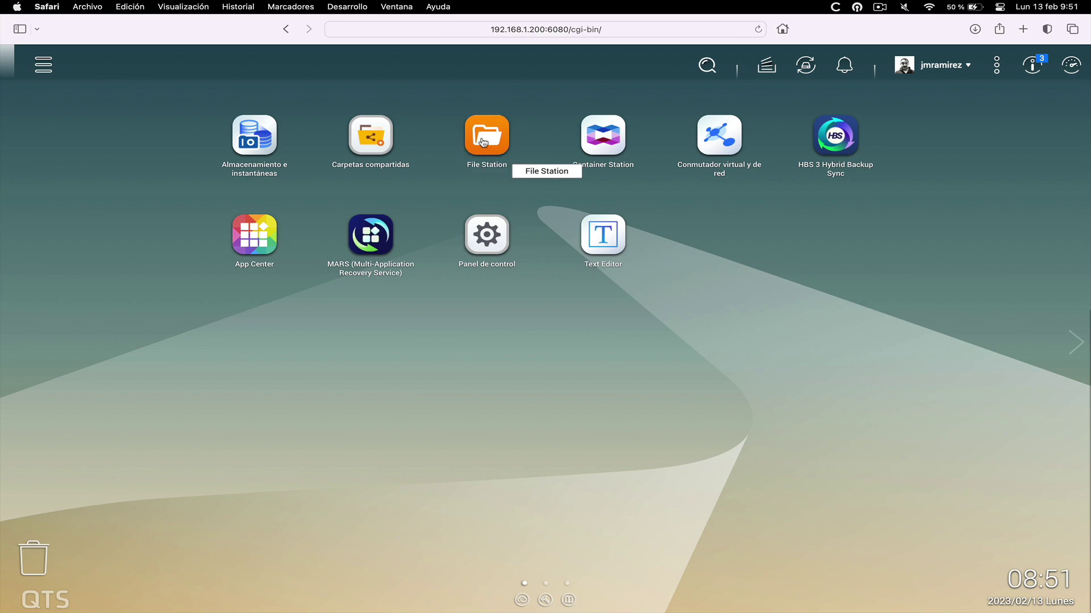
click(374, 137)
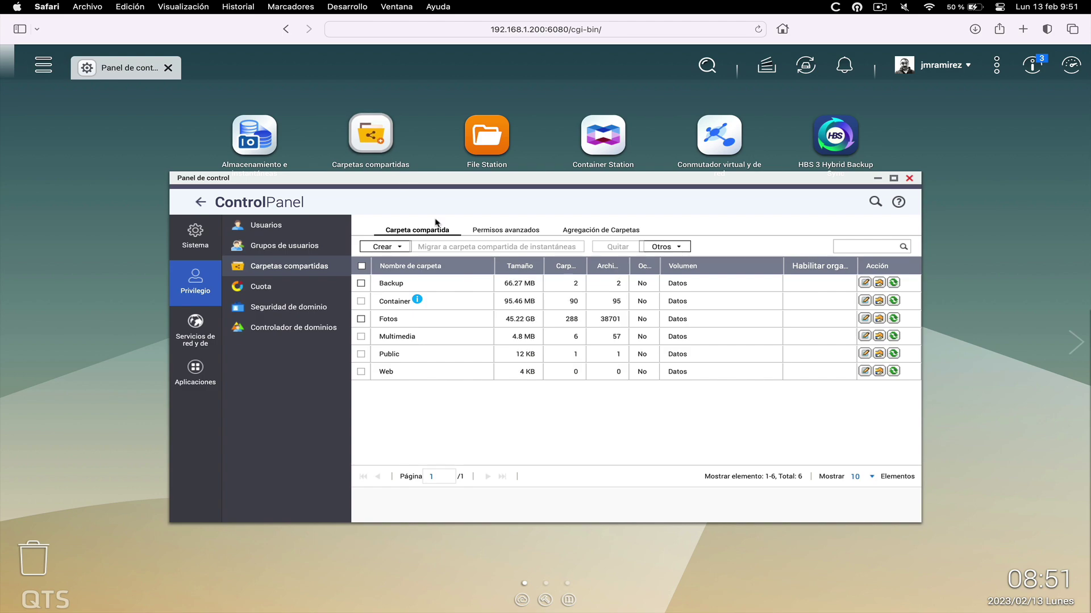
Start a new shared folder named Docker, commented as storage for container persistence
click(399, 247)
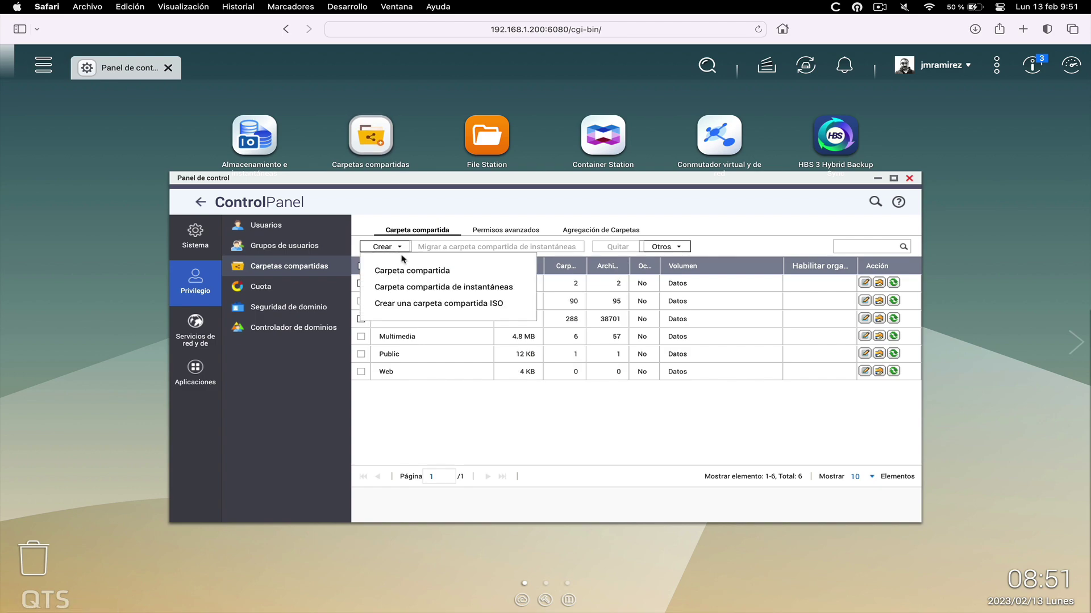
click(404, 271)
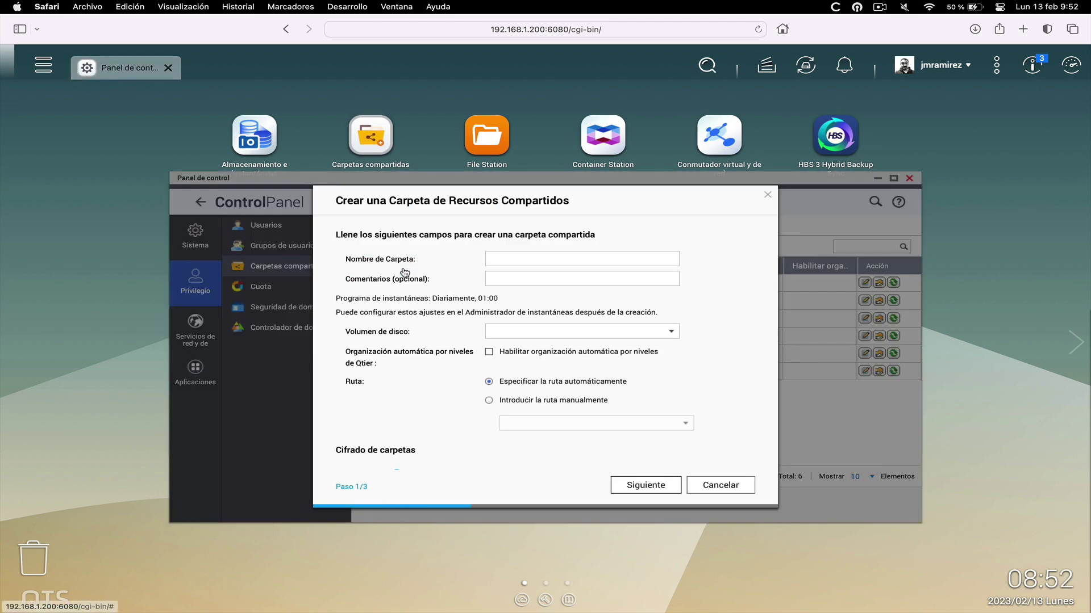
click(520, 260)
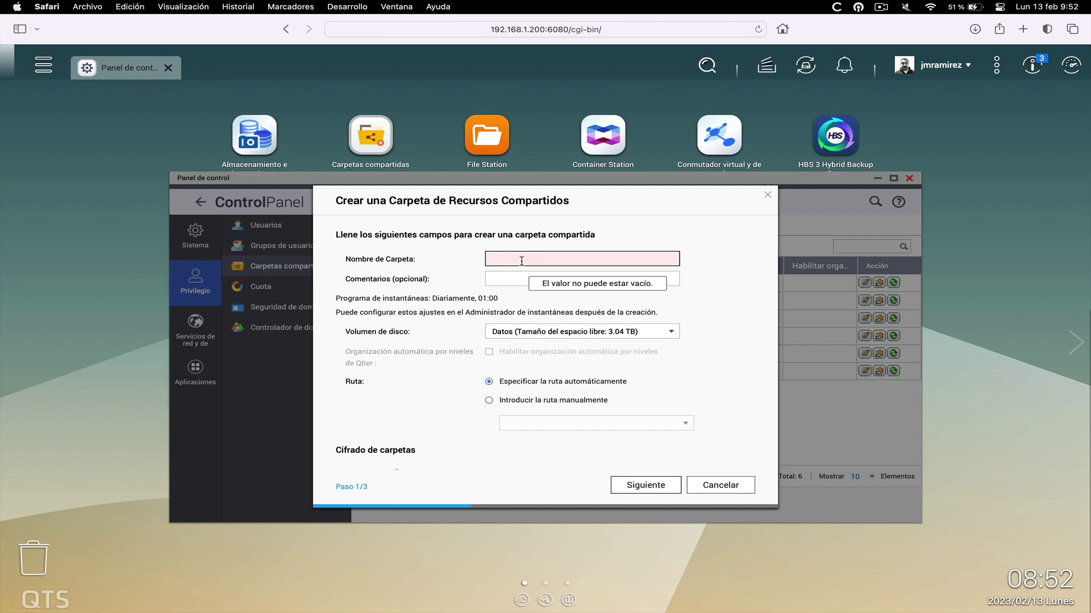
text(Docker)
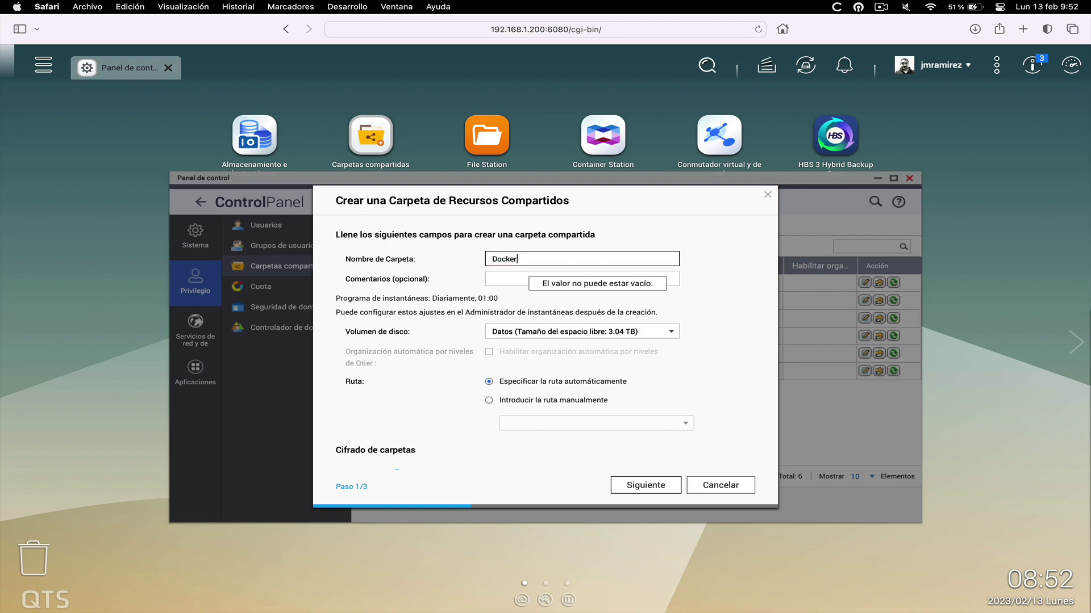
click(518, 279)
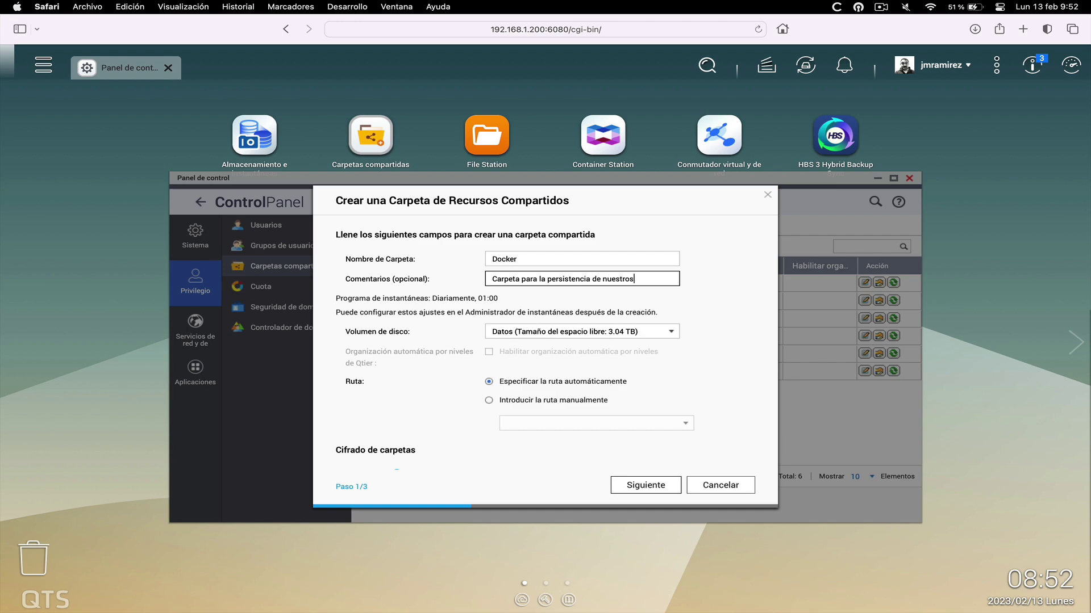
text(do)
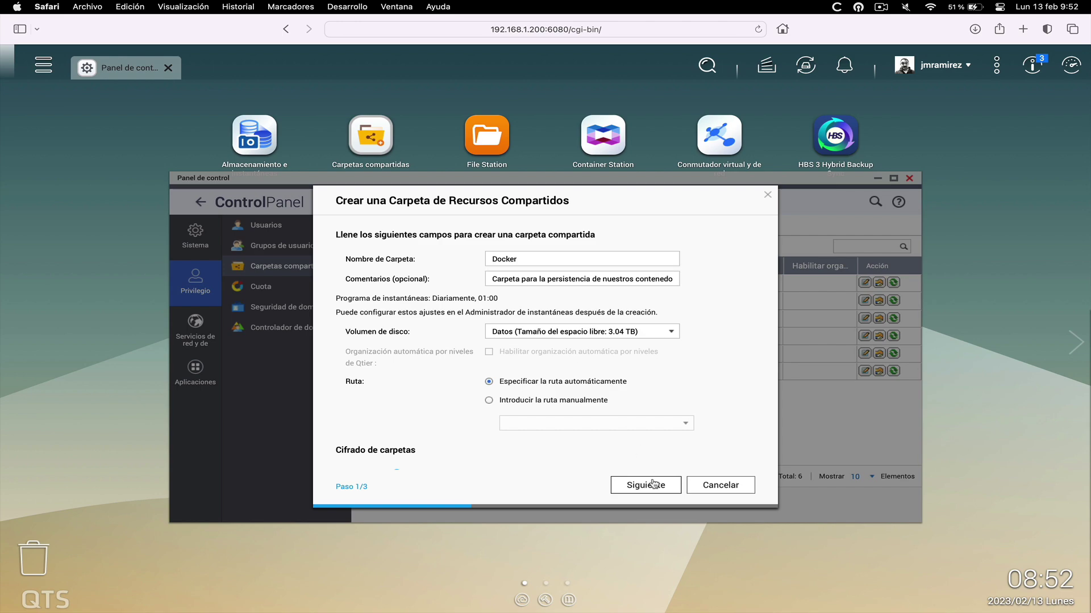
Finish the folder wizard with the network recycle bin disabled, acknowledge the notice, and close Control Panel
click(651, 484)
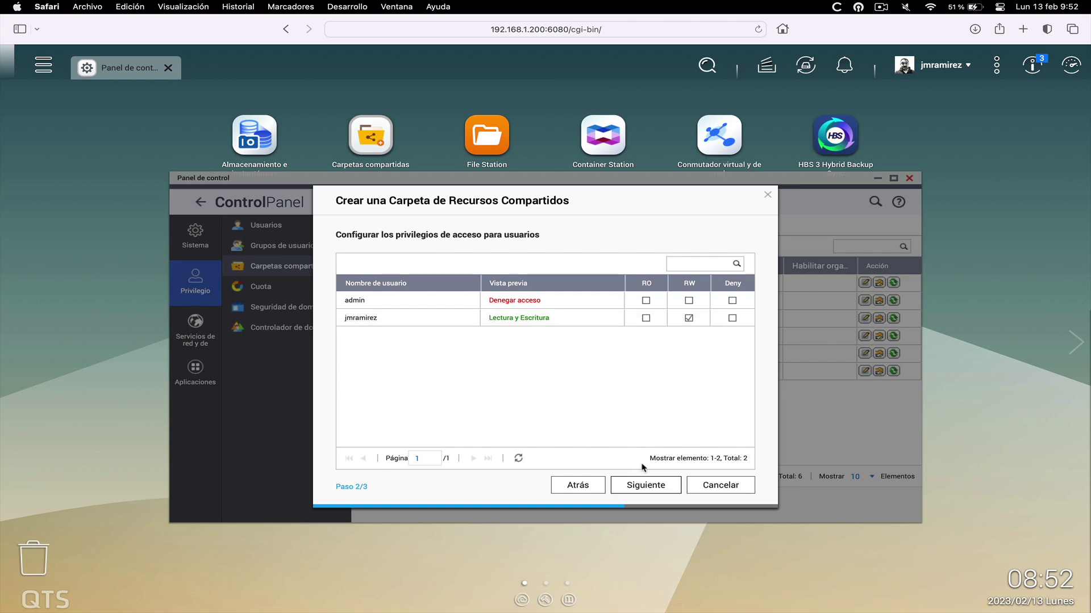
click(647, 486)
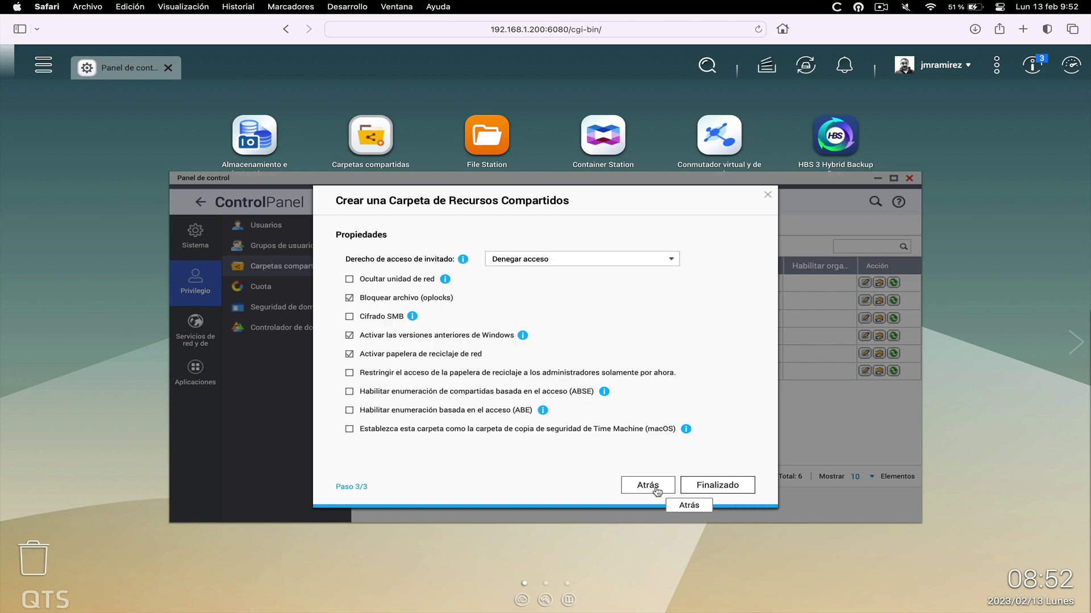
click(350, 354)
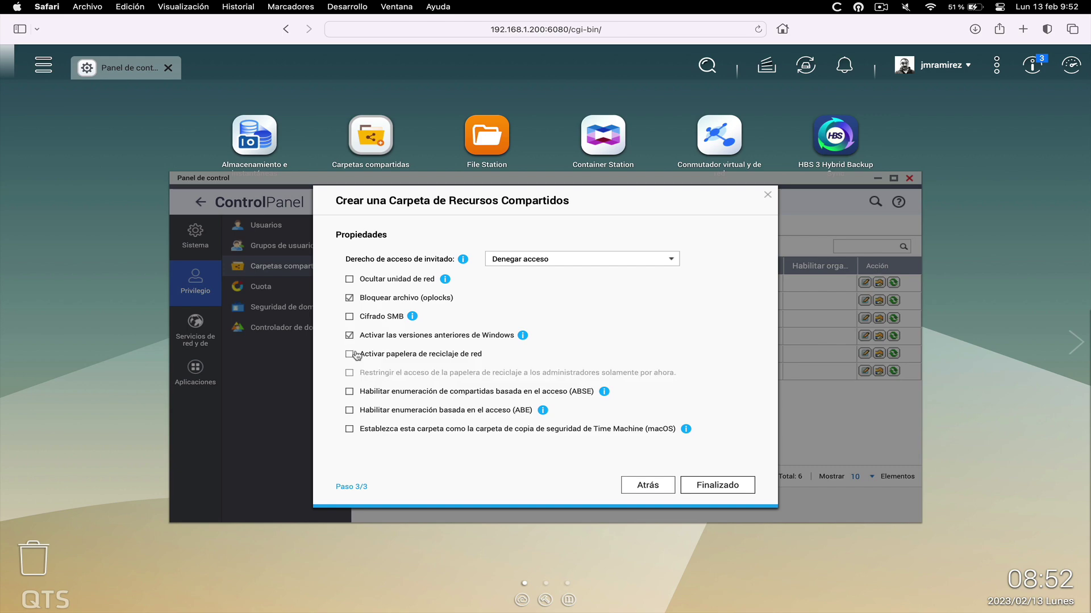
click(721, 489)
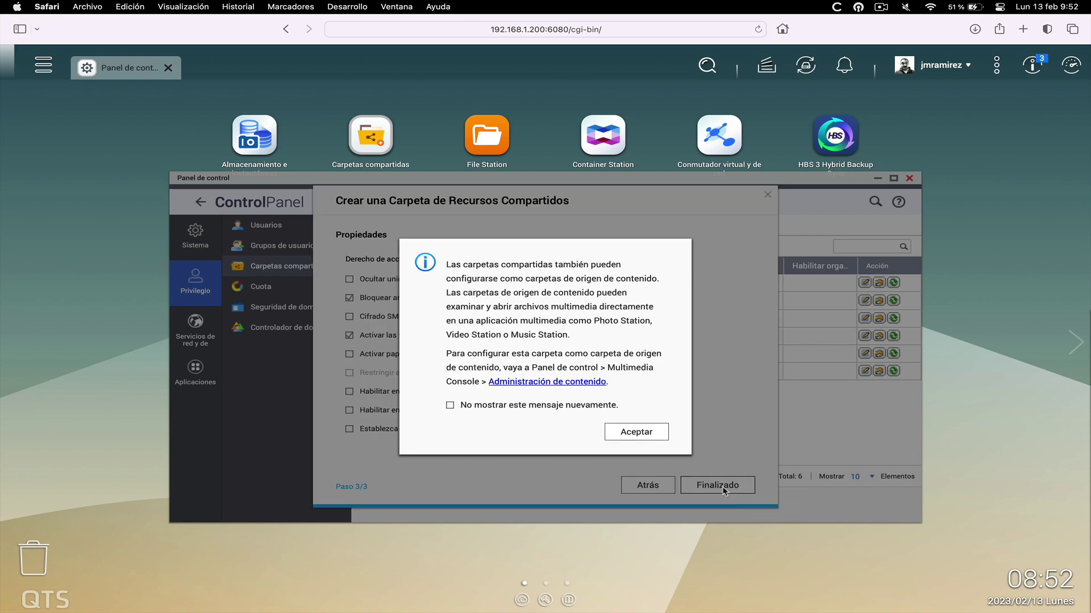
click(621, 438)
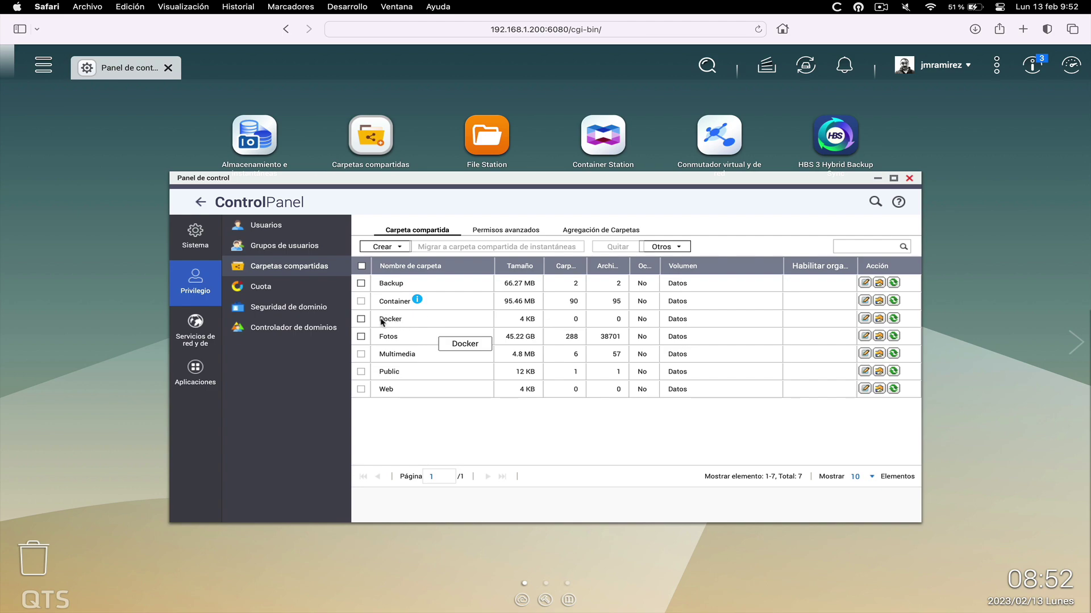
click(909, 178)
click(484, 134)
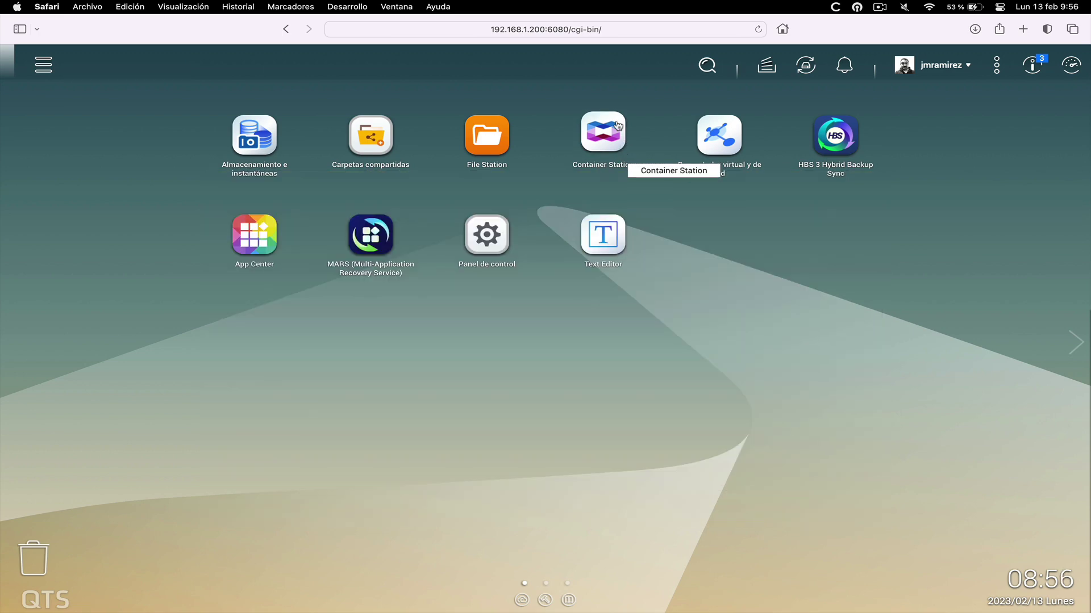
Open Container Station maximized, go to Containers, and start the Create Container wizard
click(600, 143)
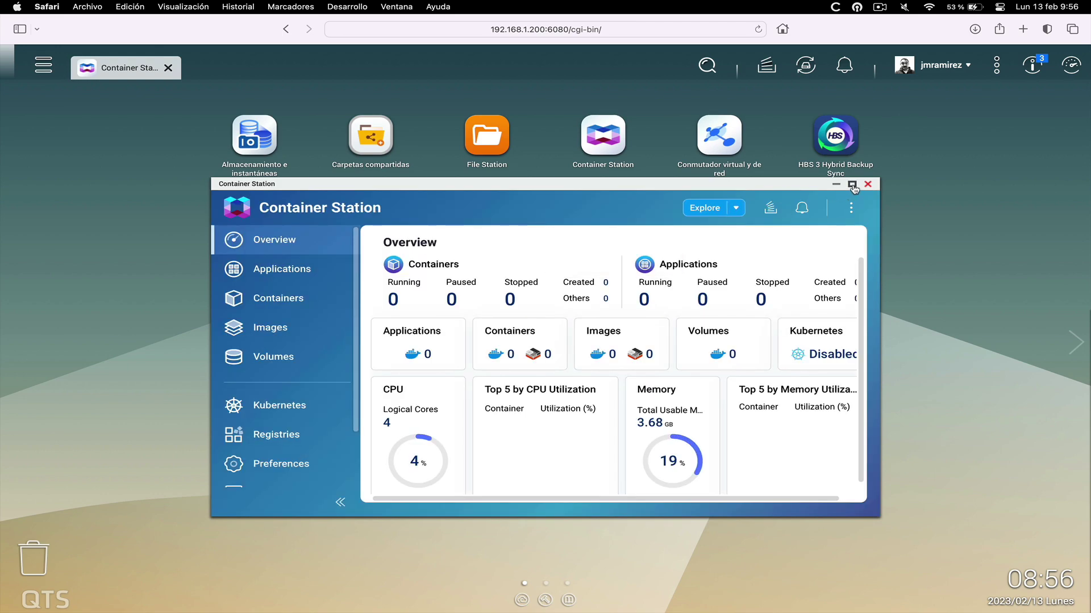
click(852, 185)
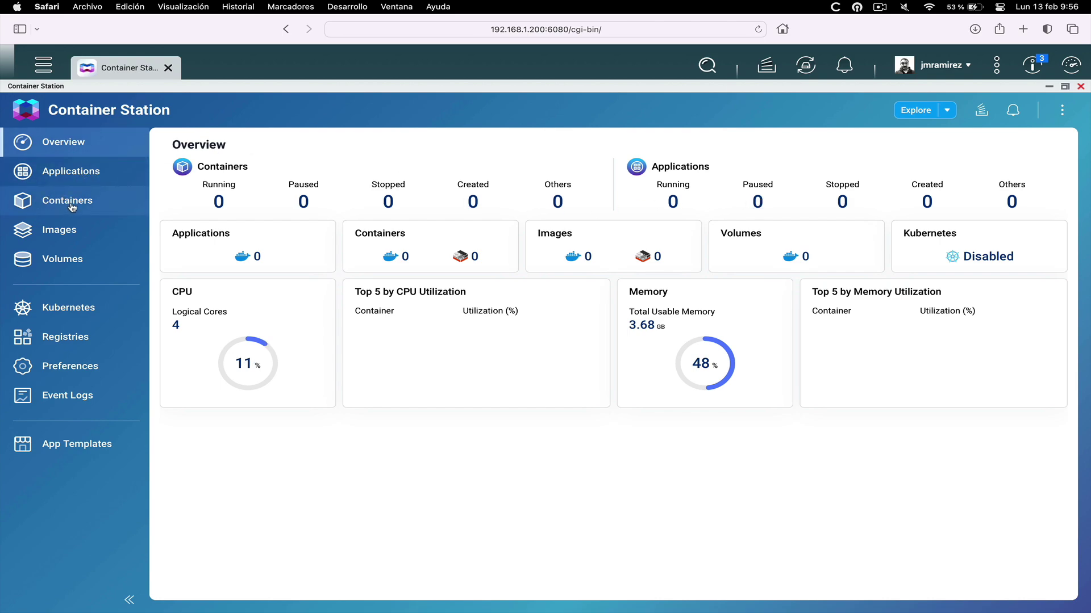
click(63, 202)
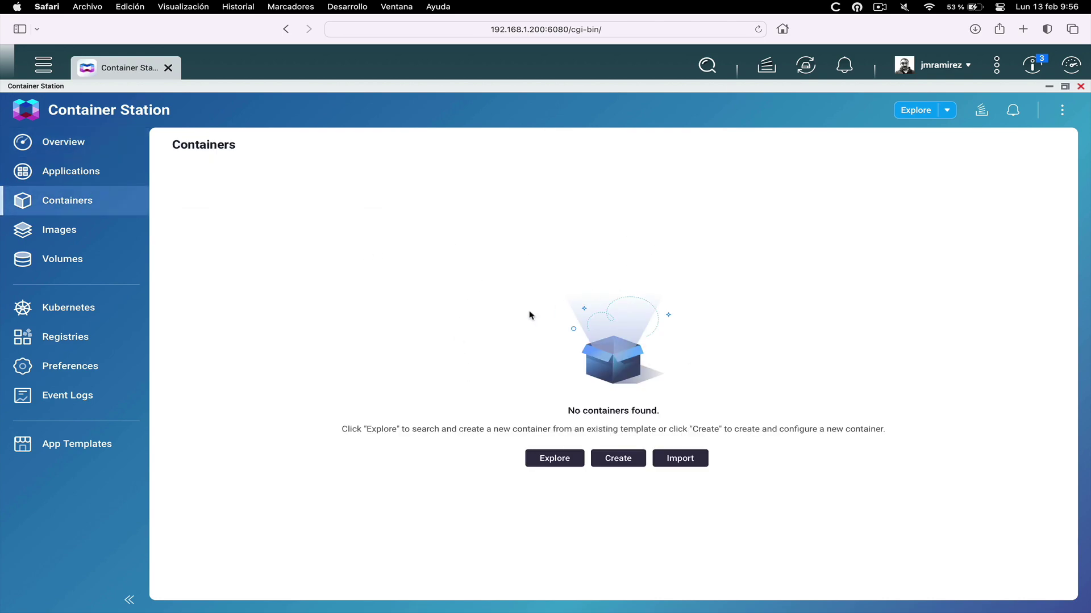
click(614, 460)
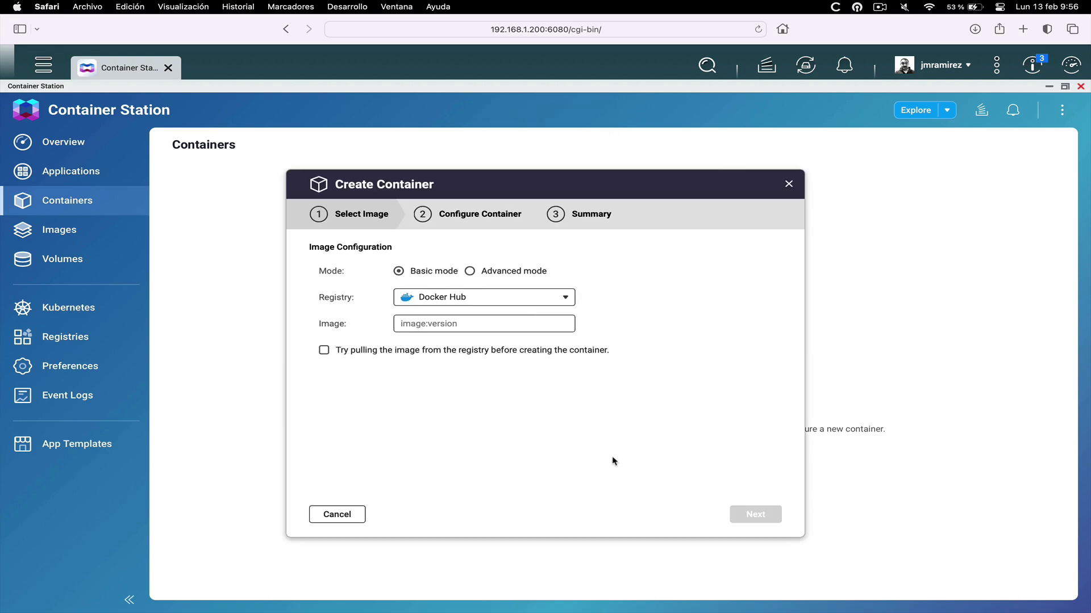
Choose the homeassistant/home-assistant image in Advanced mode with 'Try pulling the image' ticked, and continue
click(470, 272)
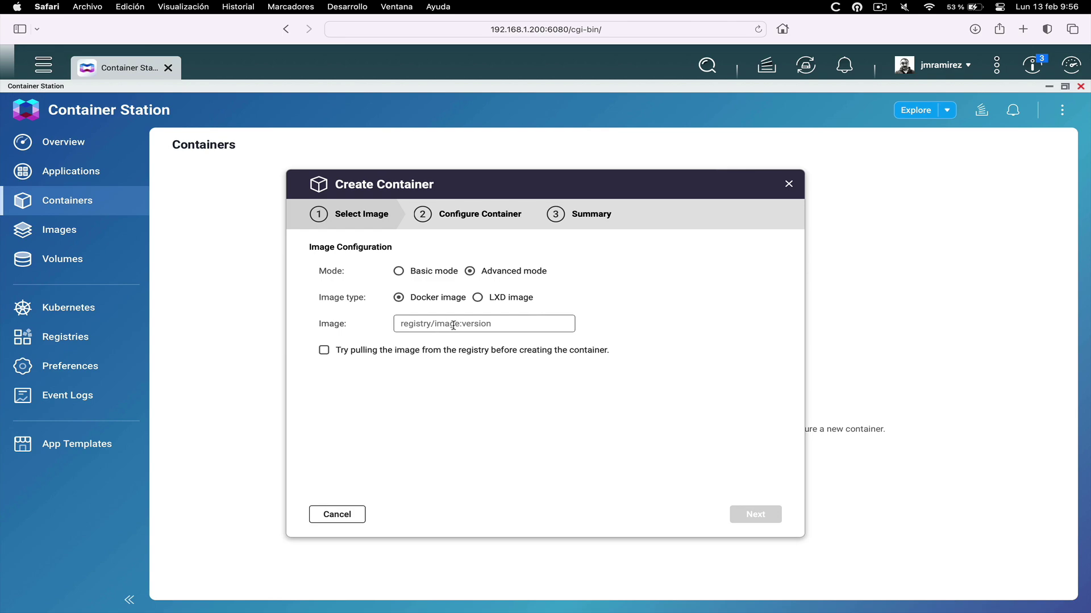
text(homeassistant/home-assistant)
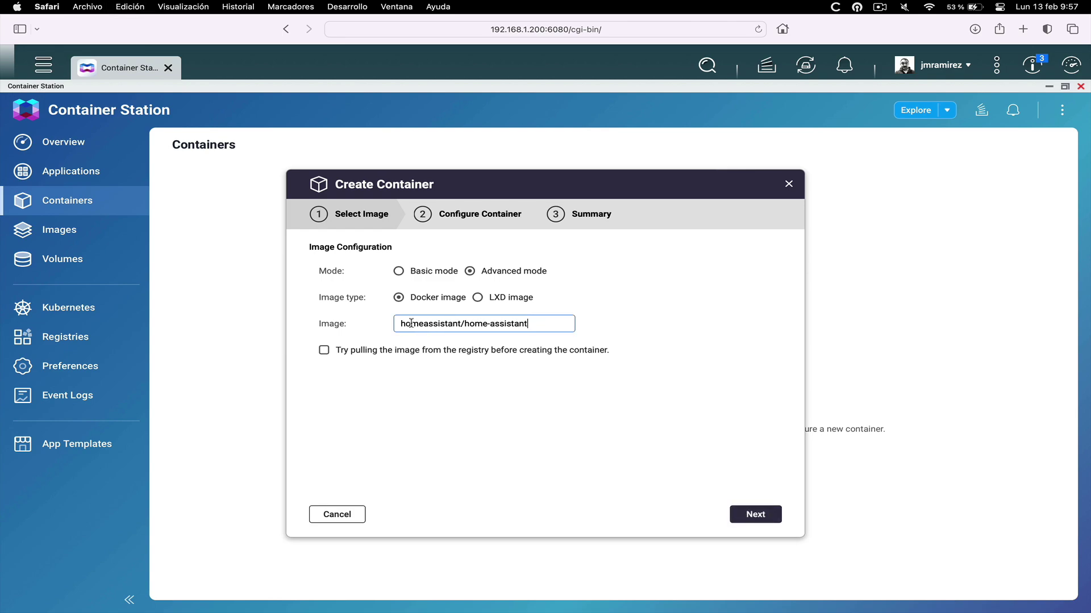
click(324, 351)
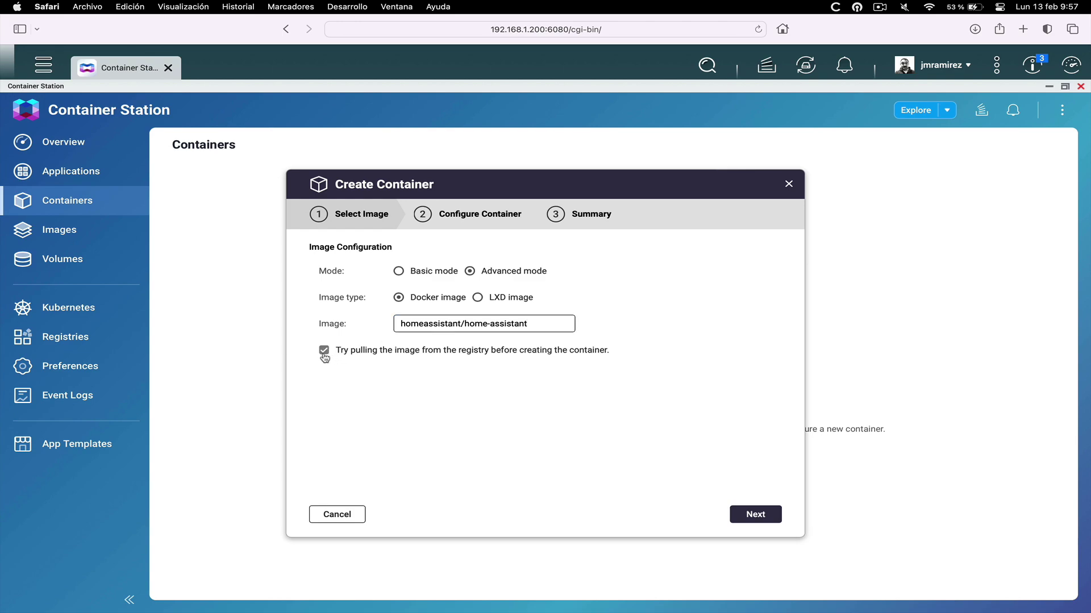
click(756, 516)
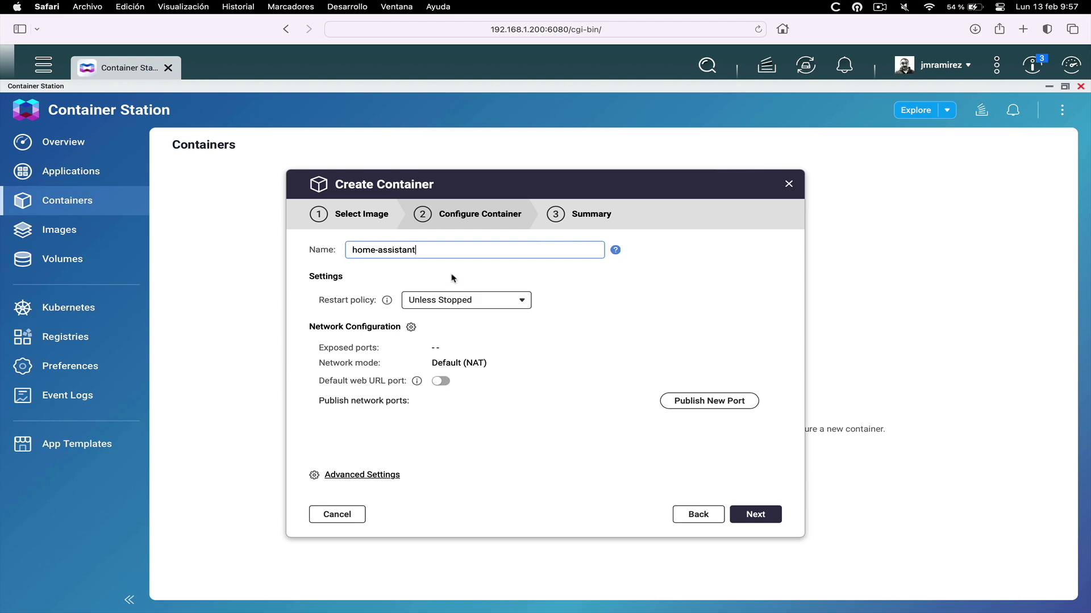
Set the home-assistant container's restart policy to Always and bring up Advanced Settings
click(520, 303)
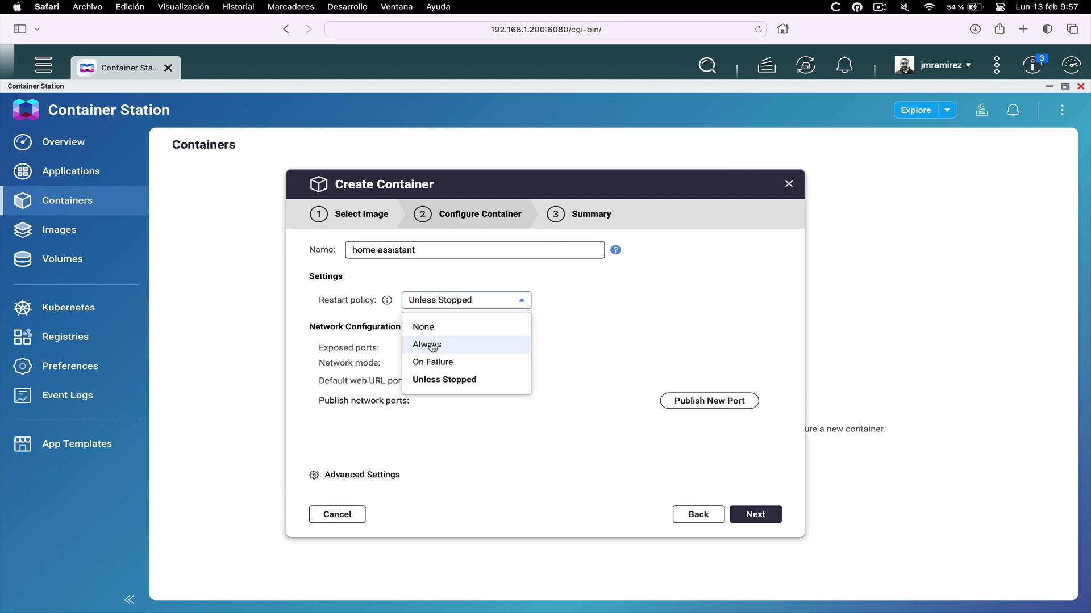
click(430, 346)
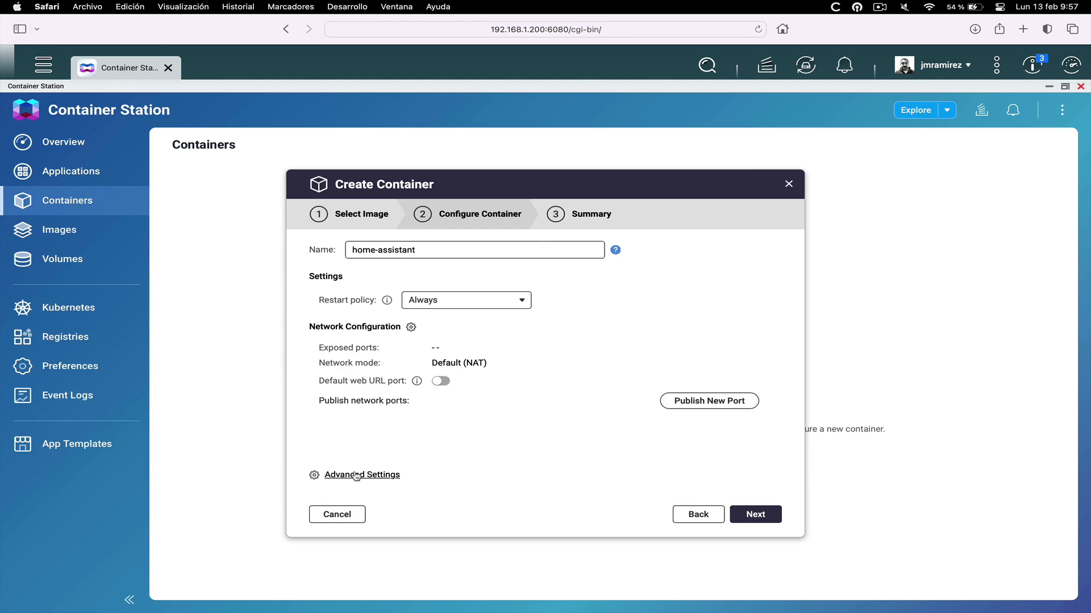
click(356, 476)
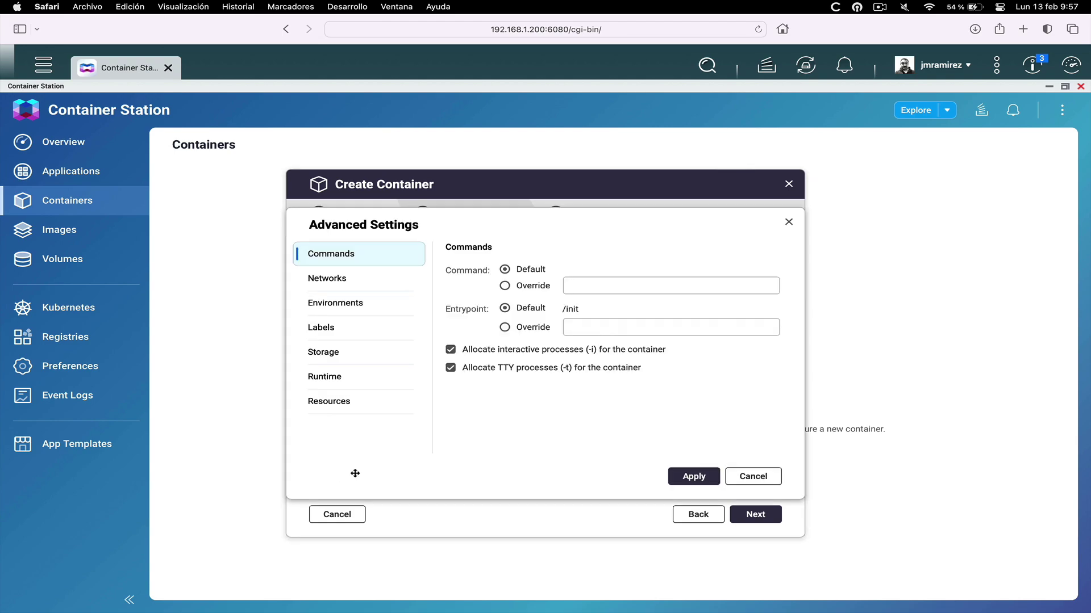
Set the container's network mode to Custom with Host networking
click(340, 281)
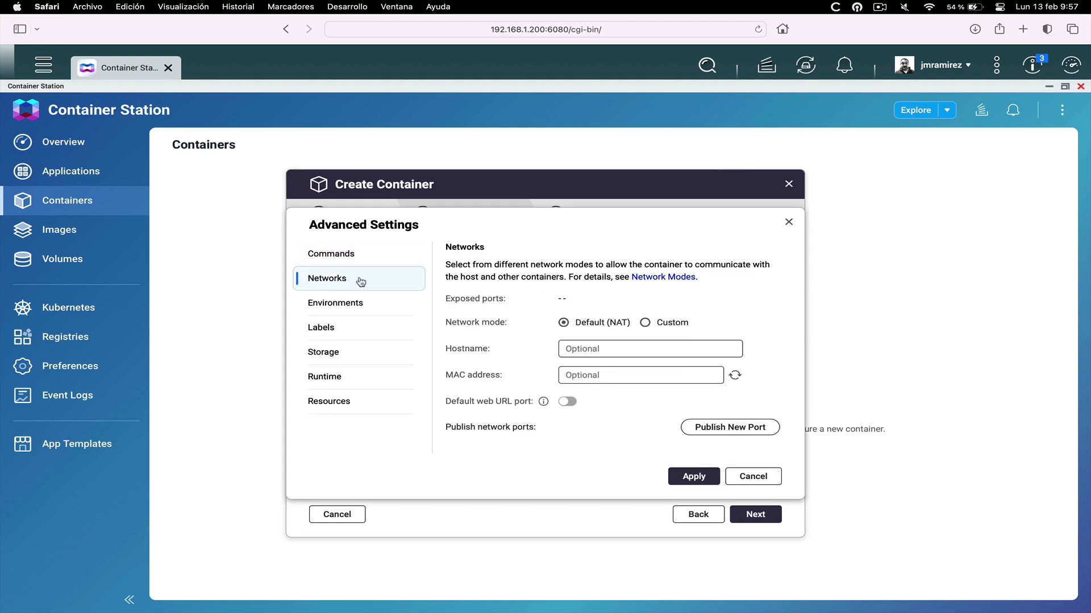
click(645, 323)
click(720, 325)
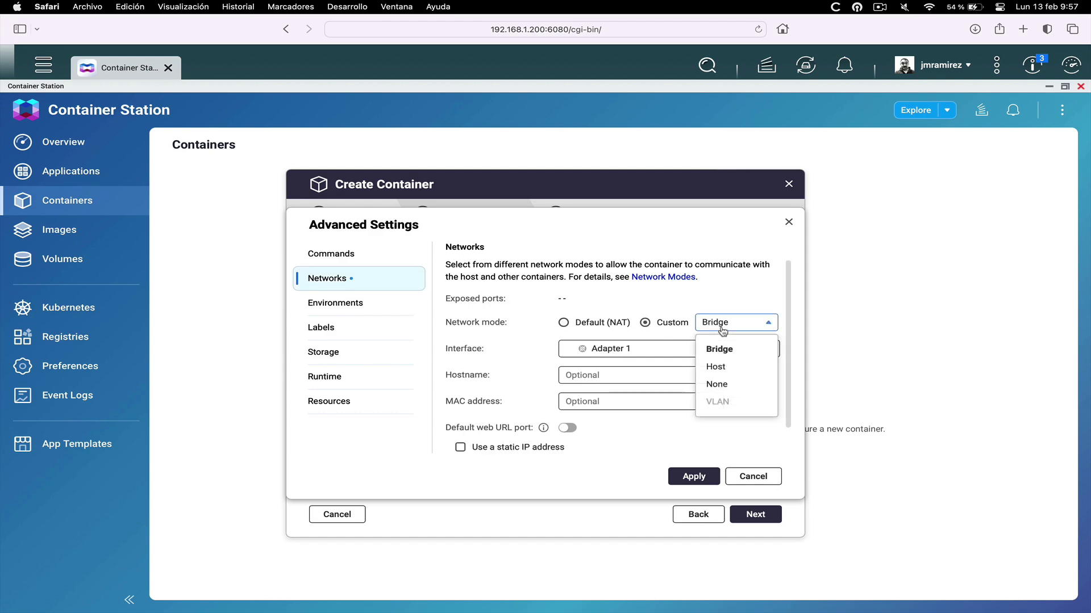
click(717, 368)
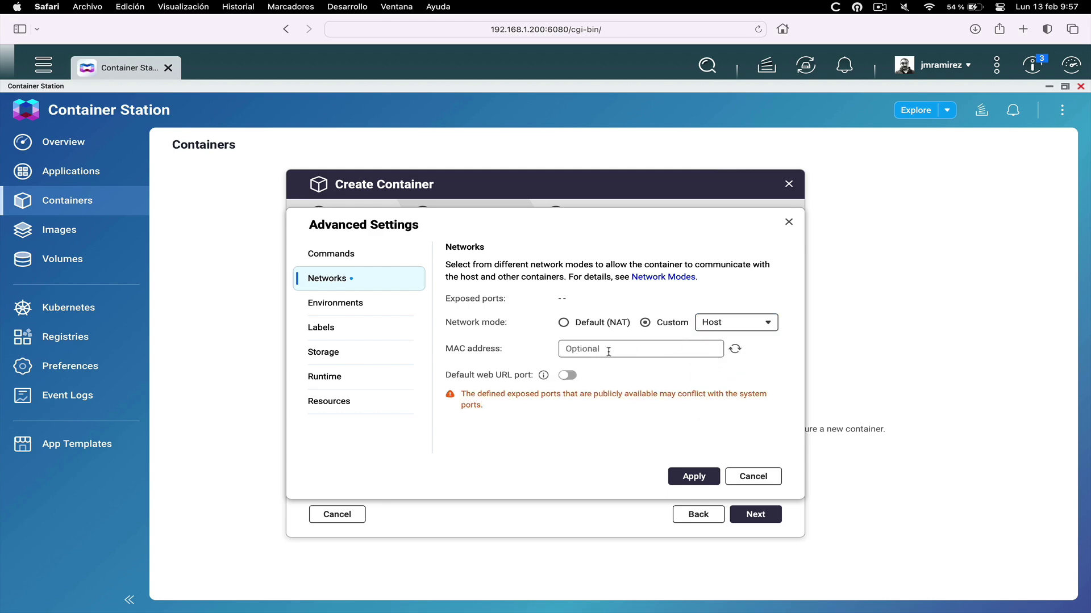
Review the container's Environments and Labels settings
click(353, 309)
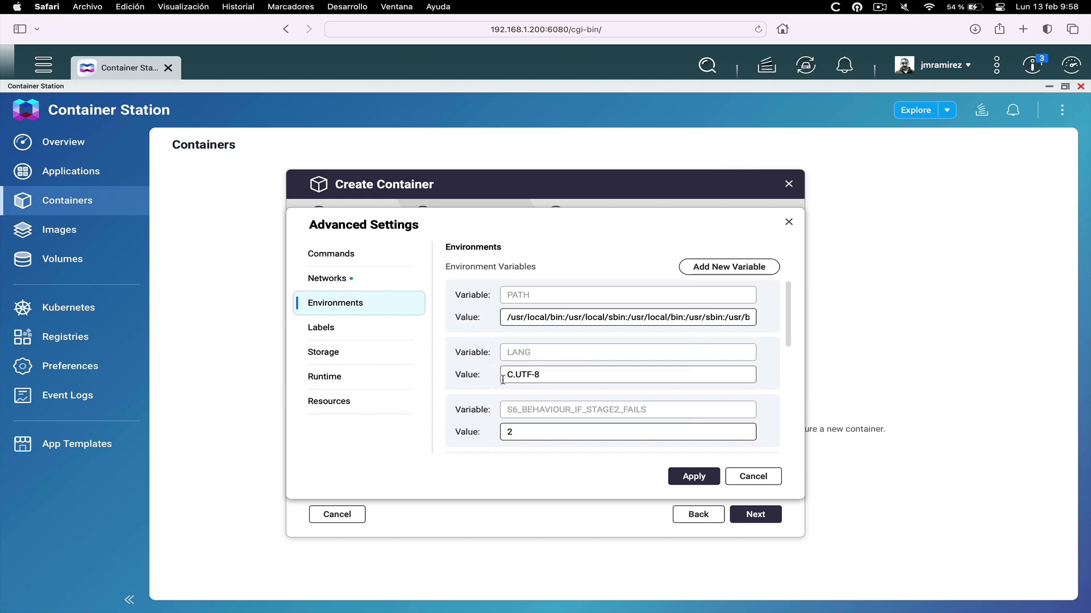
scroll(503, 380, down, 5)
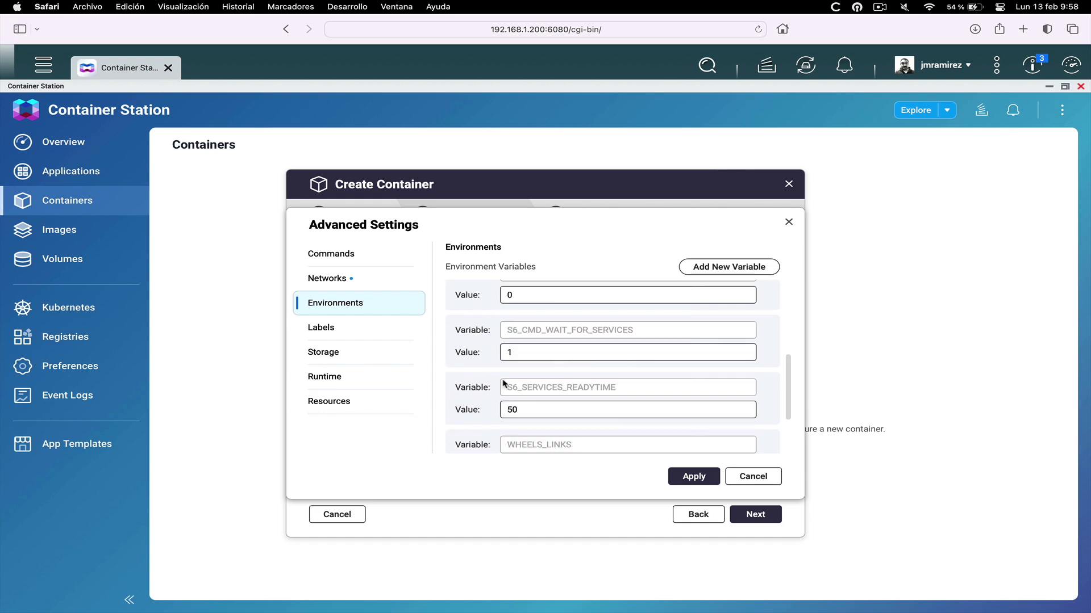
click(369, 333)
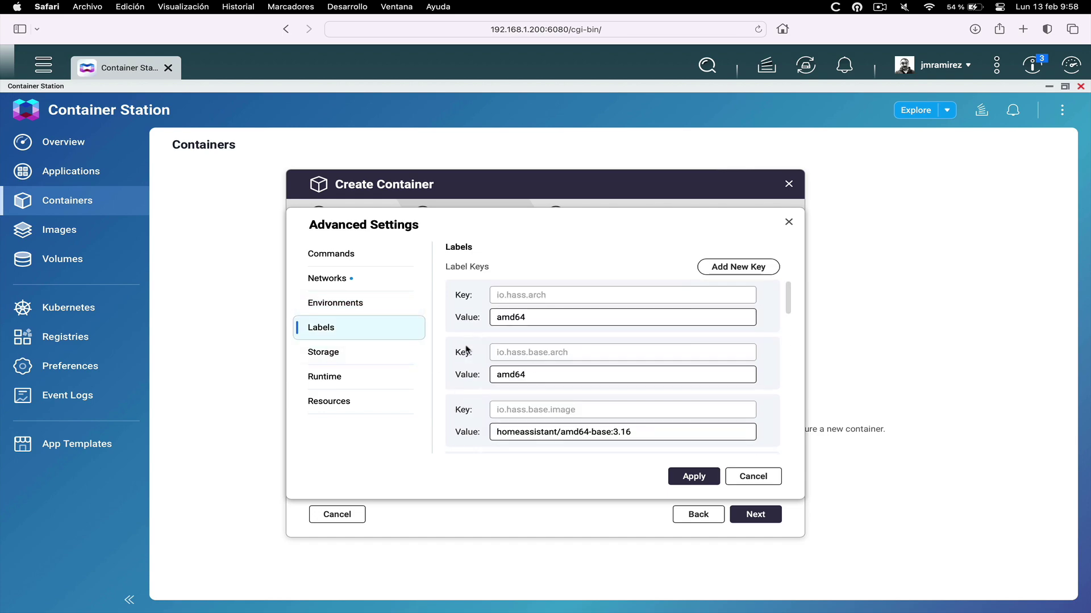
Add a Storage volume mapping host folder /share/Docker/homeassistant to /config
click(376, 358)
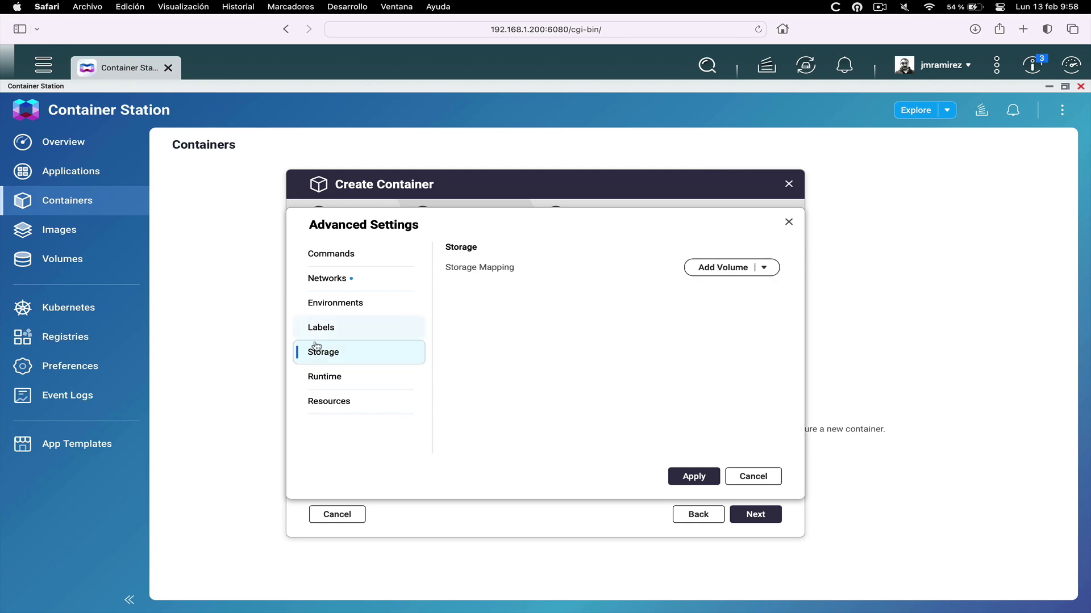
click(713, 273)
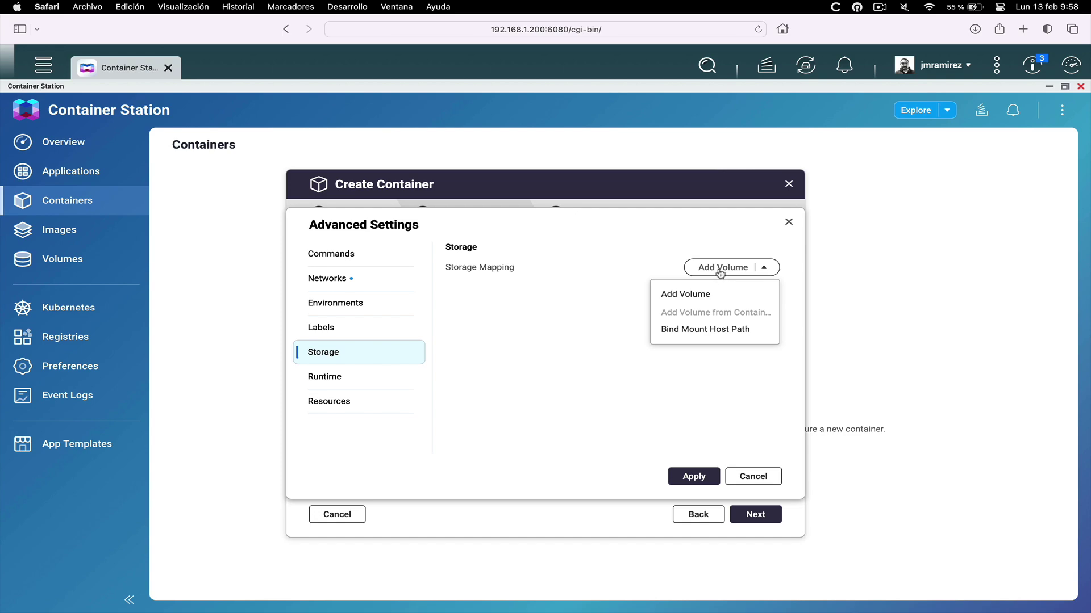
click(720, 273)
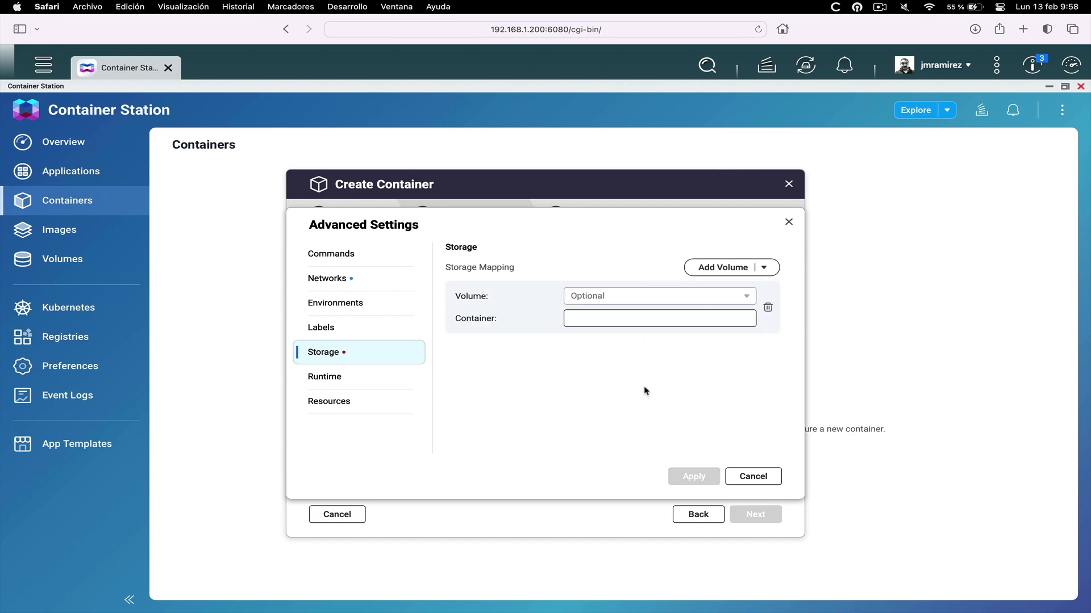
click(606, 292)
text(/share/Docker/homeassistant)
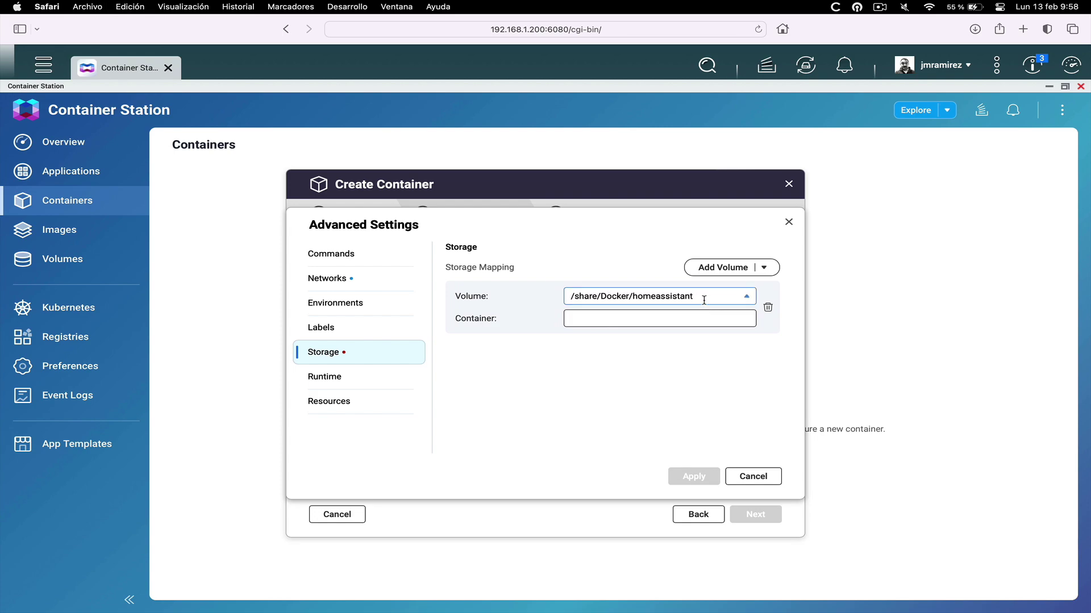
click(642, 322)
click(612, 319)
text(/config)
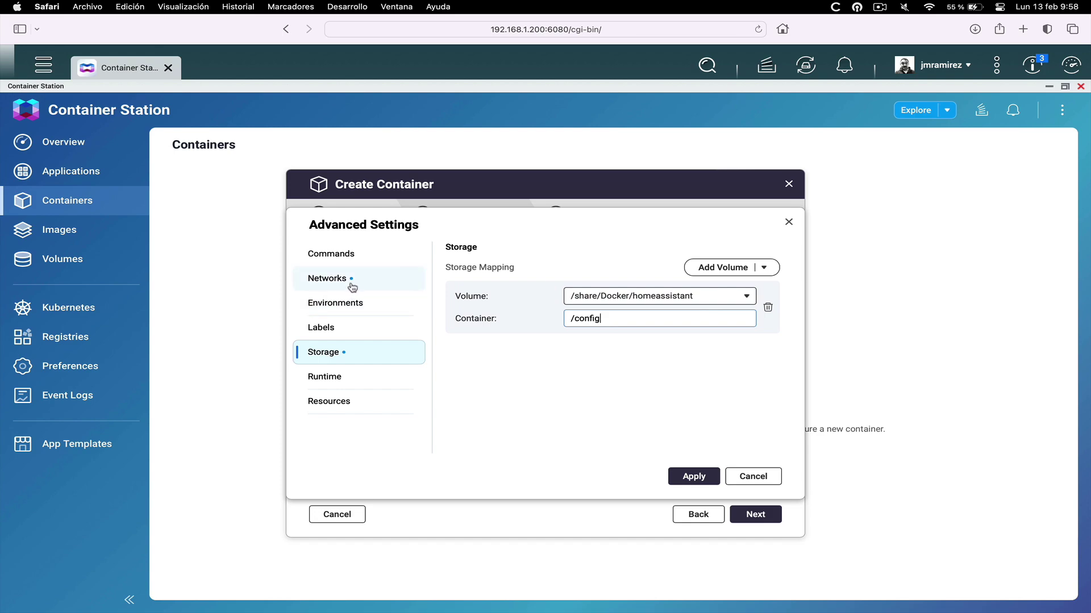
Review Runtime, Resources, Storage and Networks, then apply the advanced settings
click(342, 380)
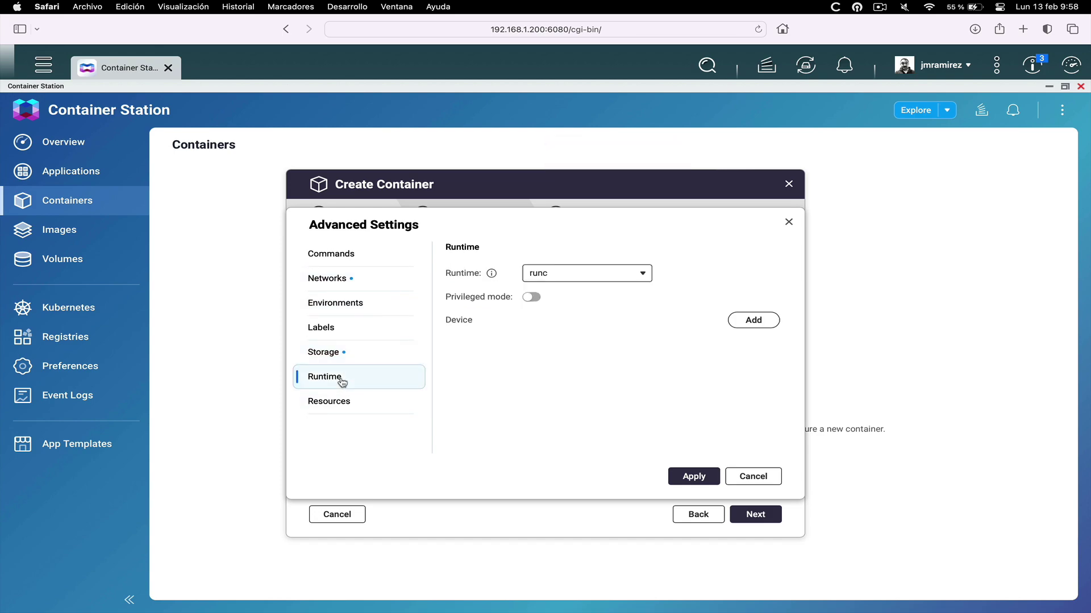
click(345, 400)
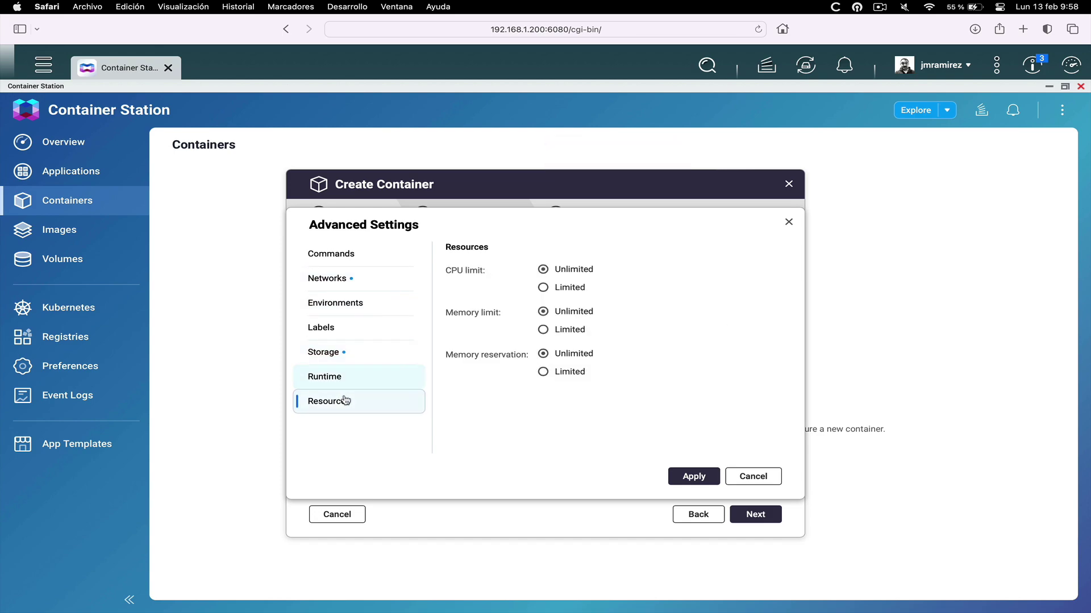
click(348, 358)
click(347, 287)
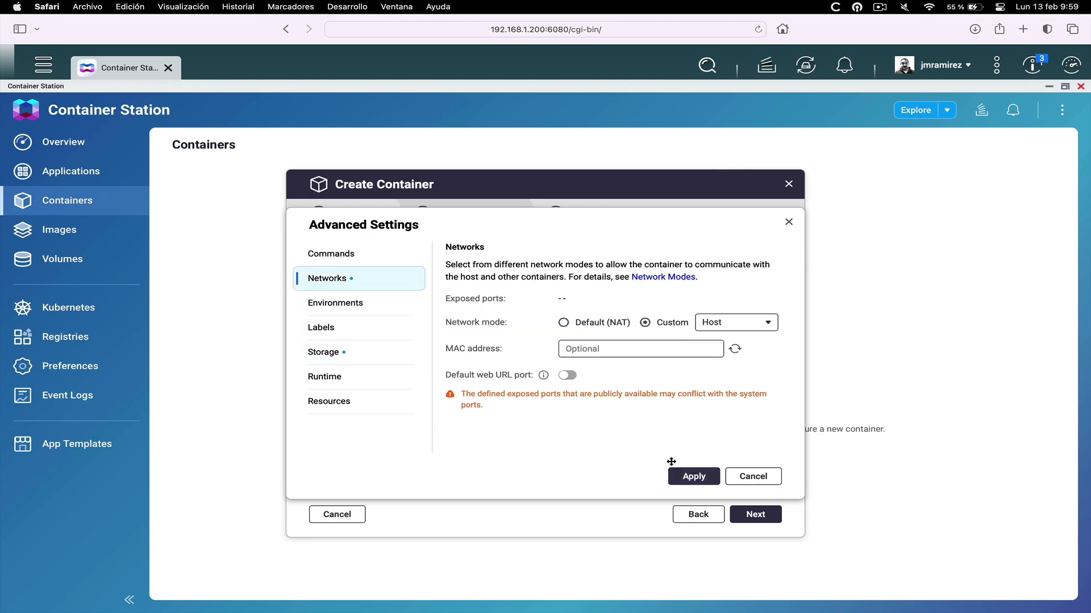
click(691, 482)
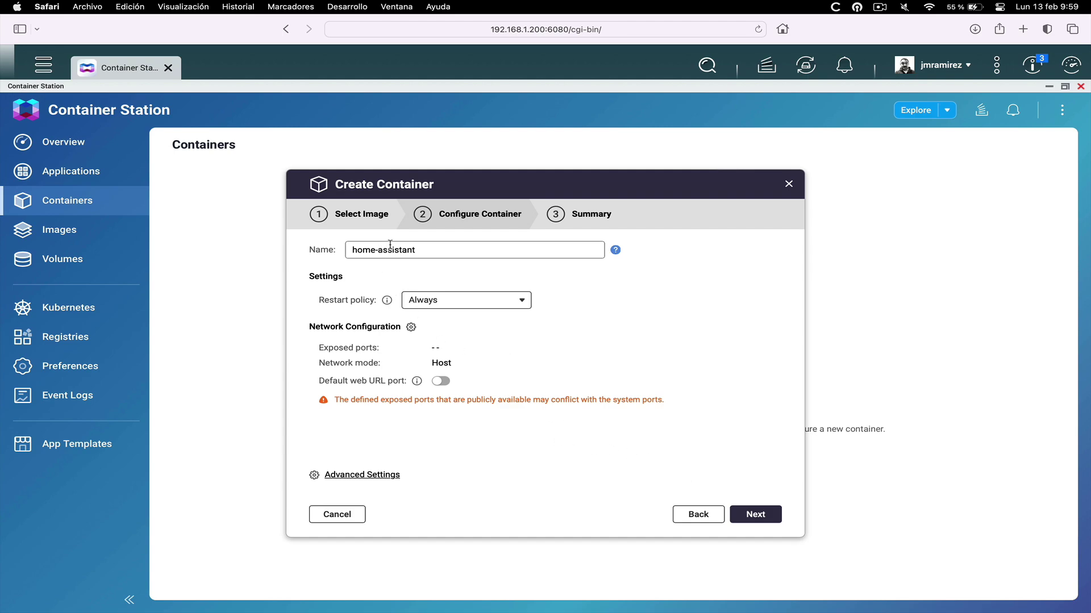
Review the Summary of settings and finish creating the home-assistant container
click(755, 514)
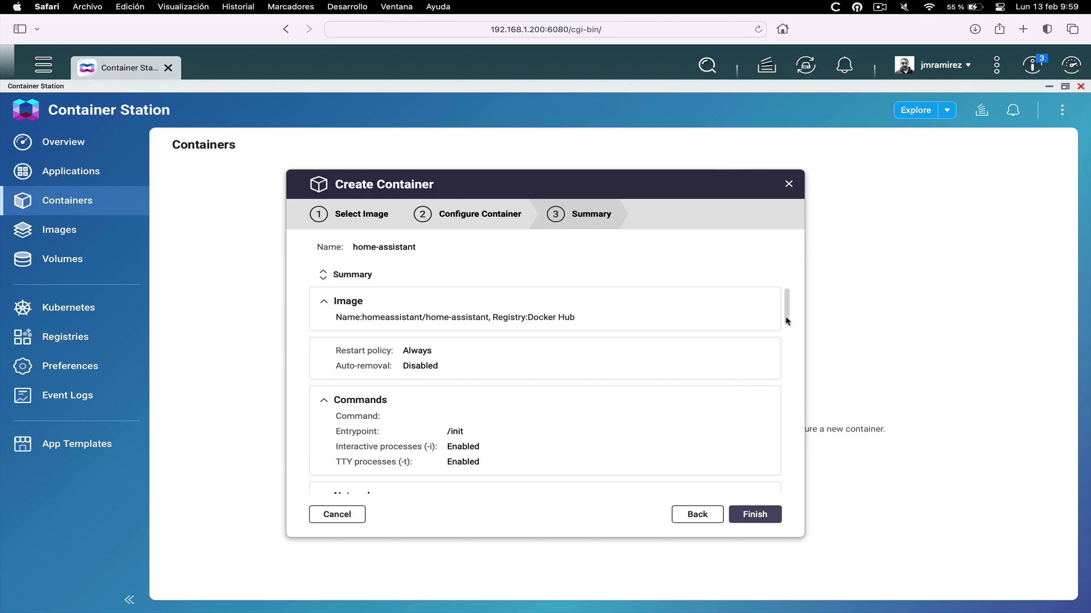
drag(786, 321, 800, 486)
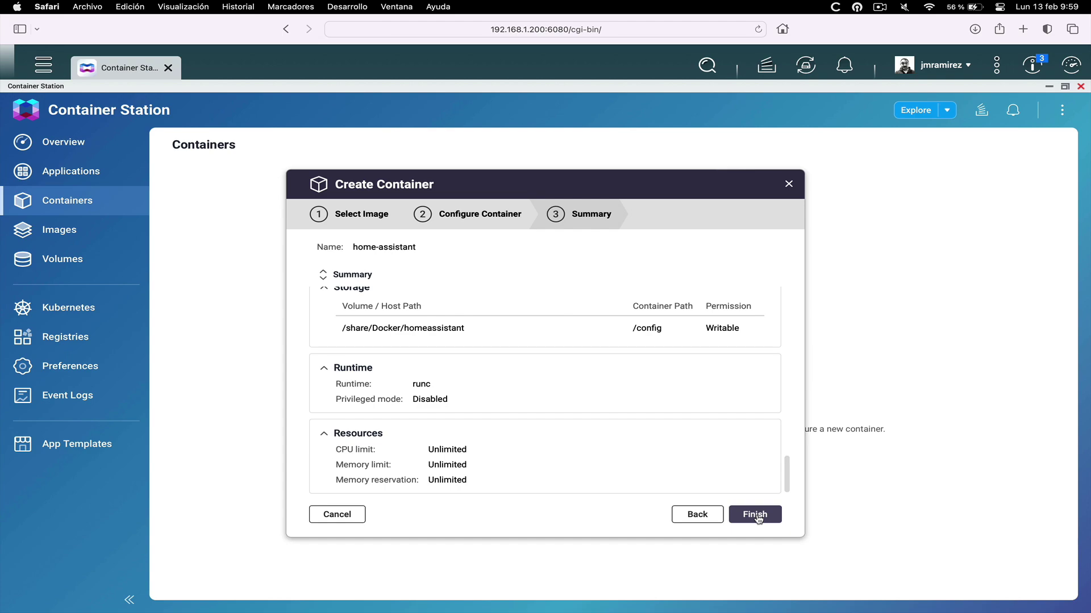
click(756, 515)
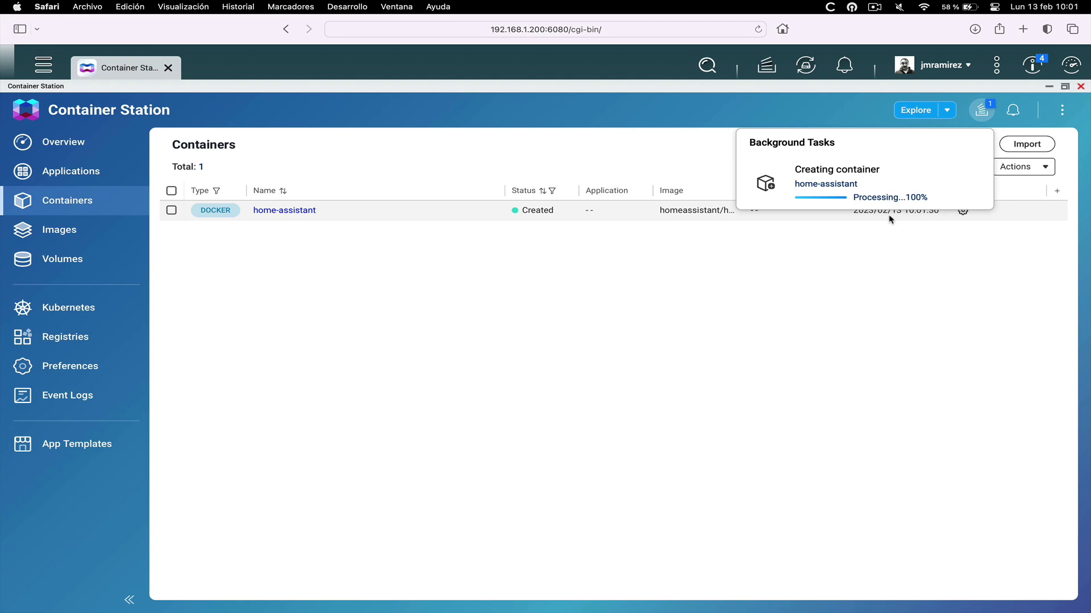
Browse the home-assistant container's logs, statistics, terminal and event logs, then return to Containers
click(273, 214)
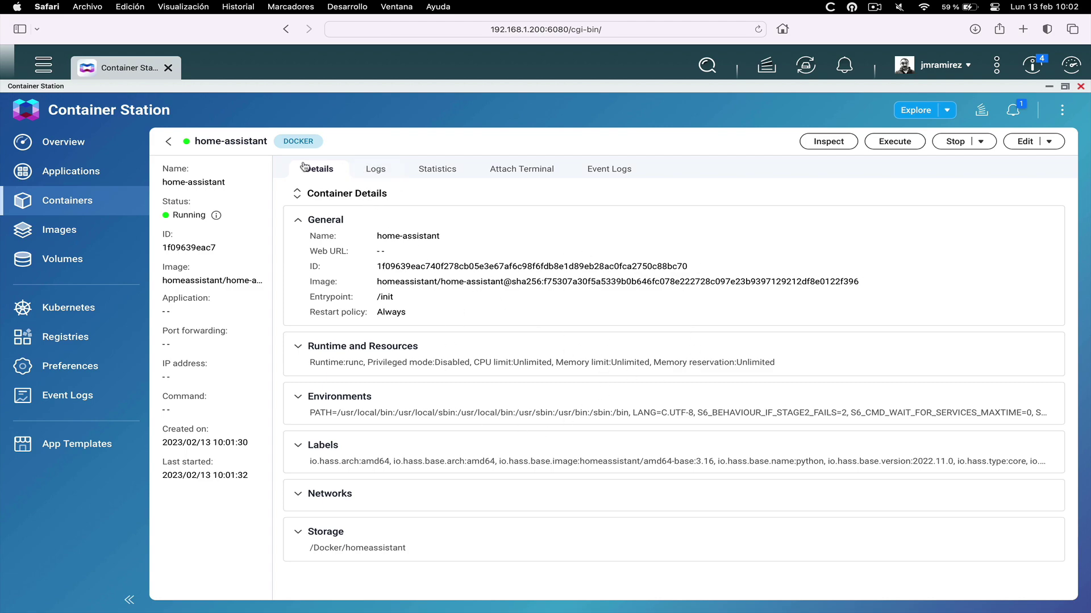
click(381, 178)
click(436, 178)
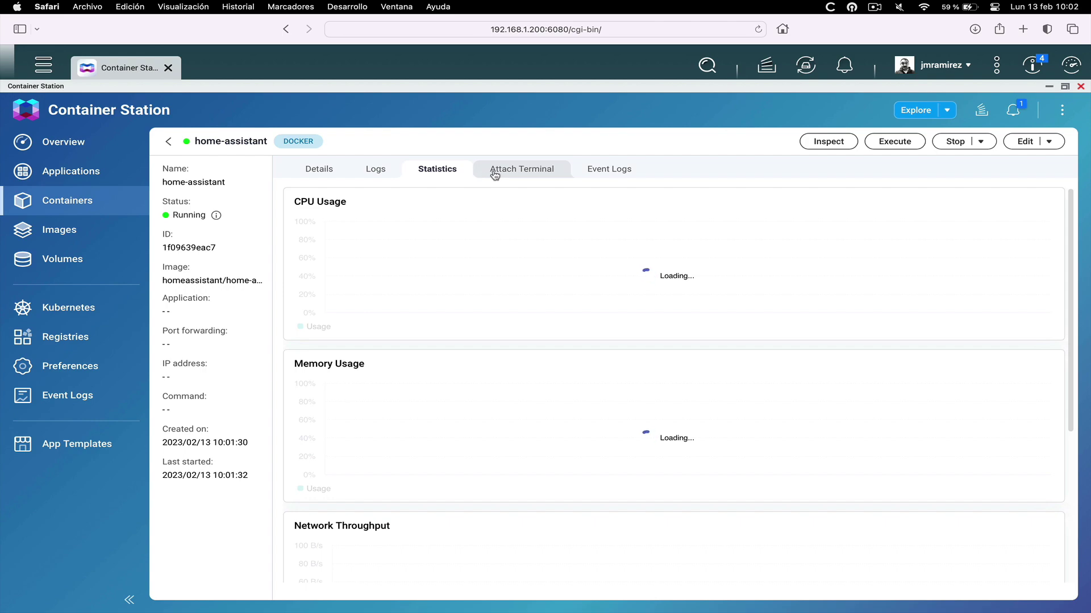
click(495, 174)
click(594, 171)
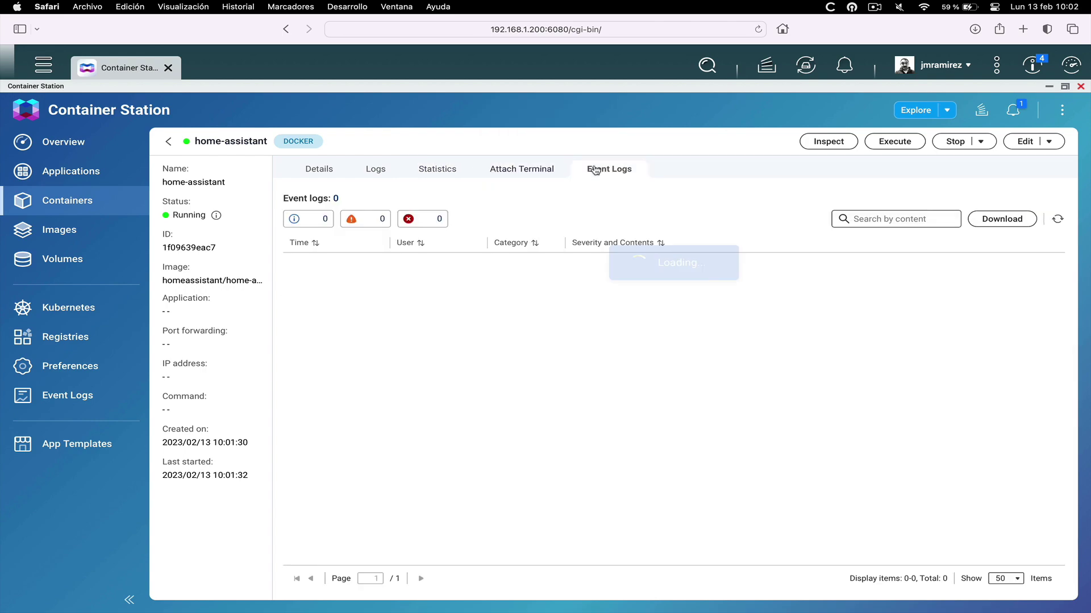
click(319, 169)
click(169, 142)
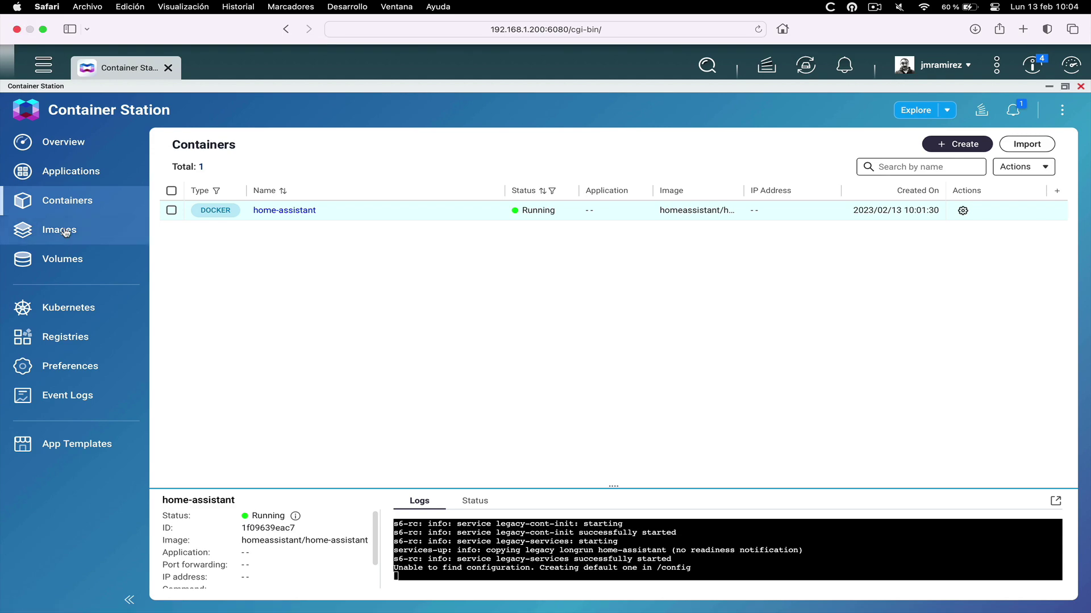
Check the home-assistant image's action menu under Images without choosing an action
click(63, 230)
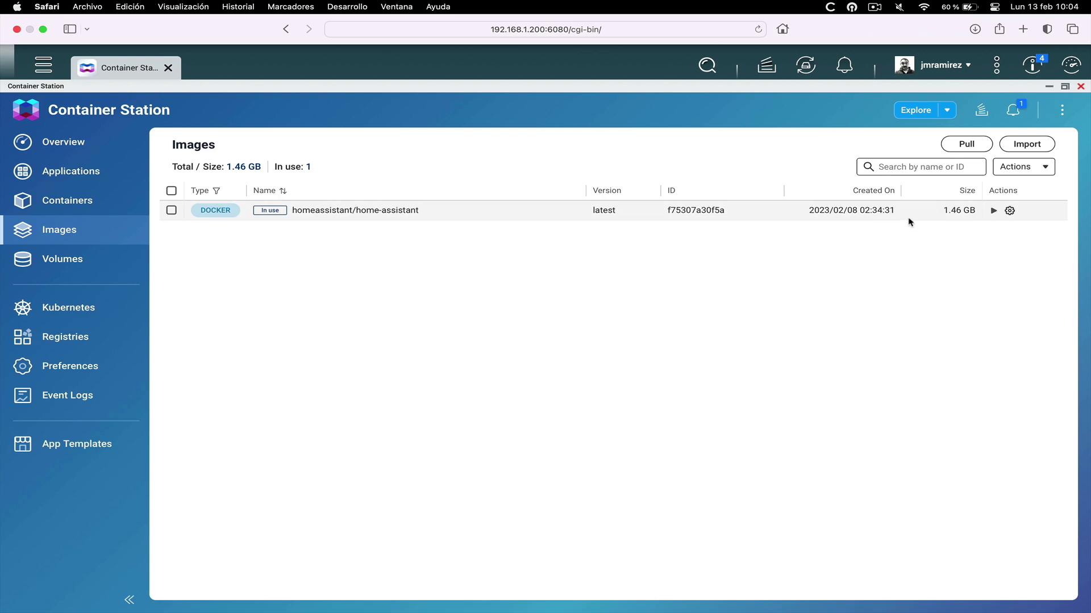
click(1009, 211)
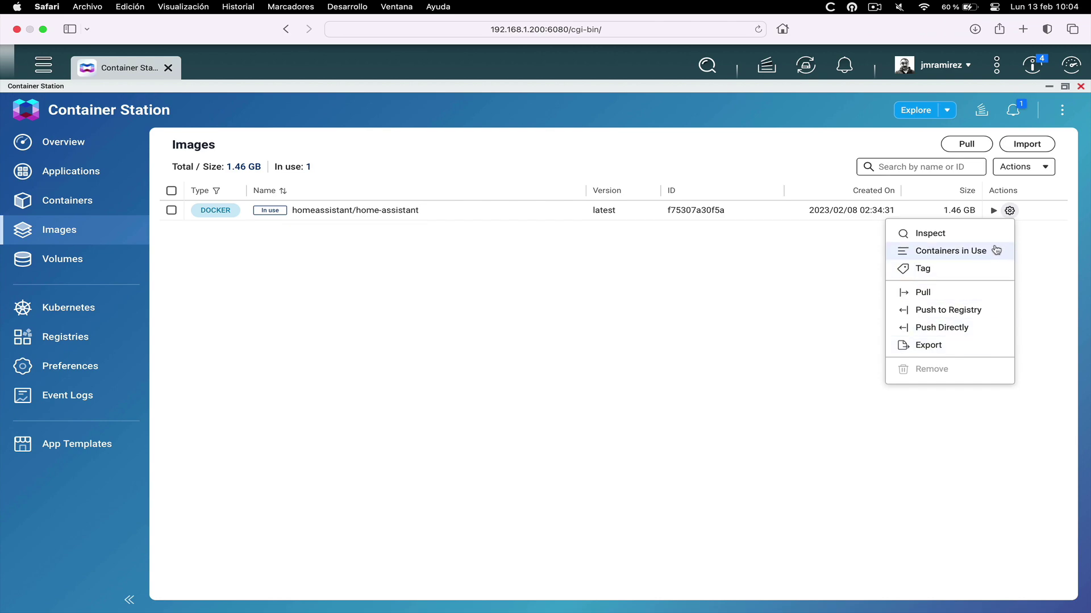
click(509, 327)
Check the home-assistant container's action menu, then minimize Container Station to the desktop
click(80, 208)
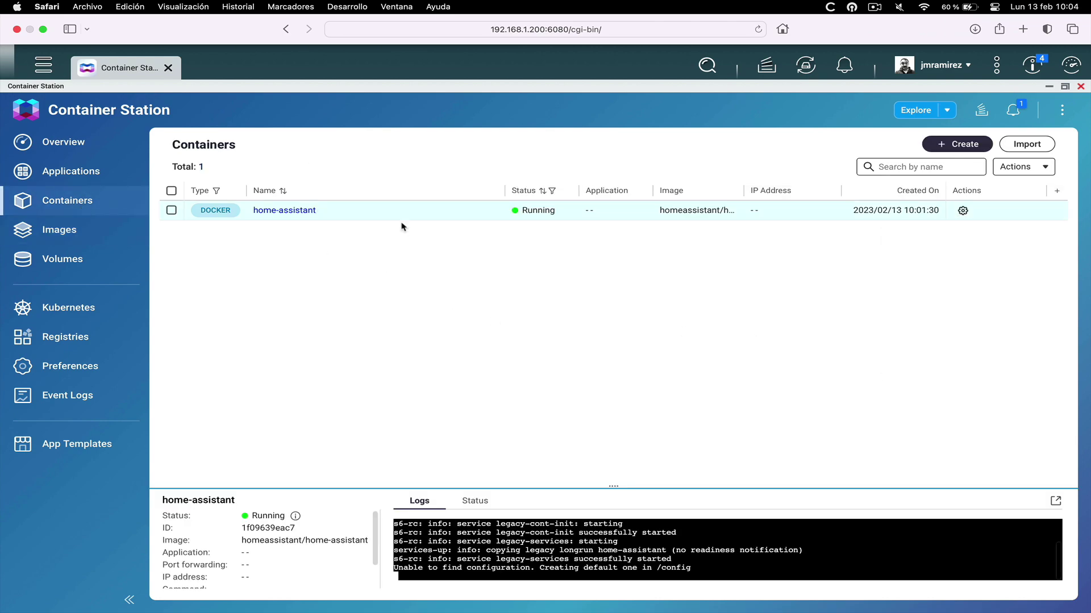
click(963, 211)
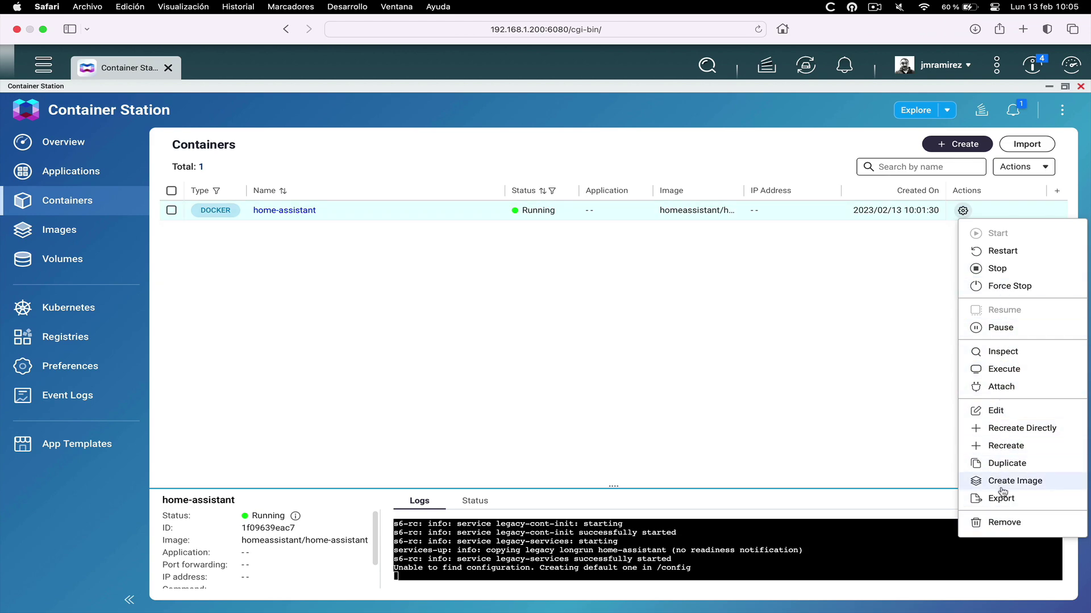
click(744, 353)
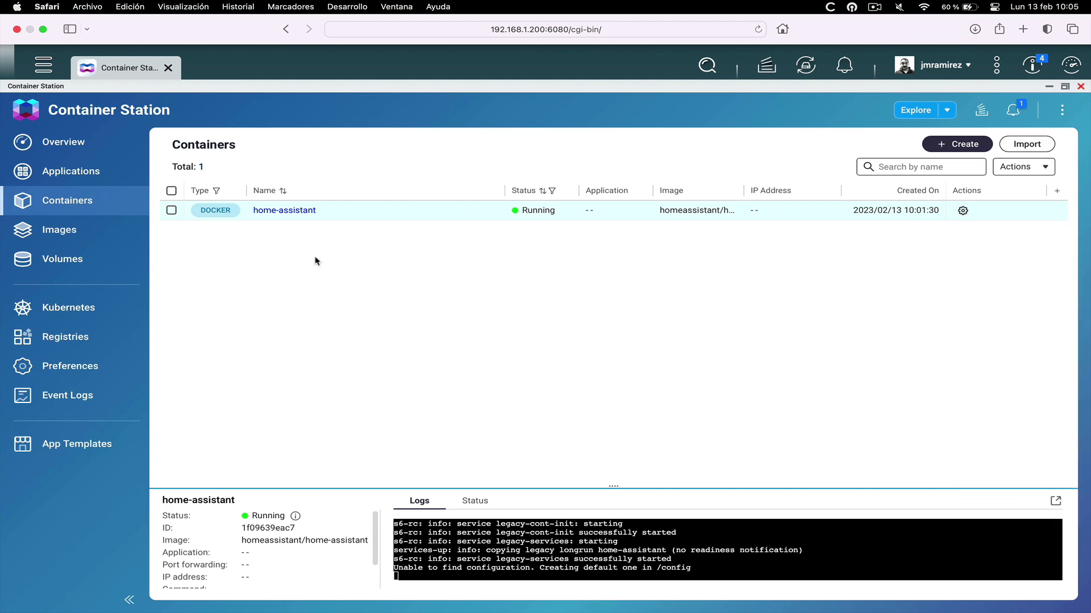
click(91, 142)
click(137, 73)
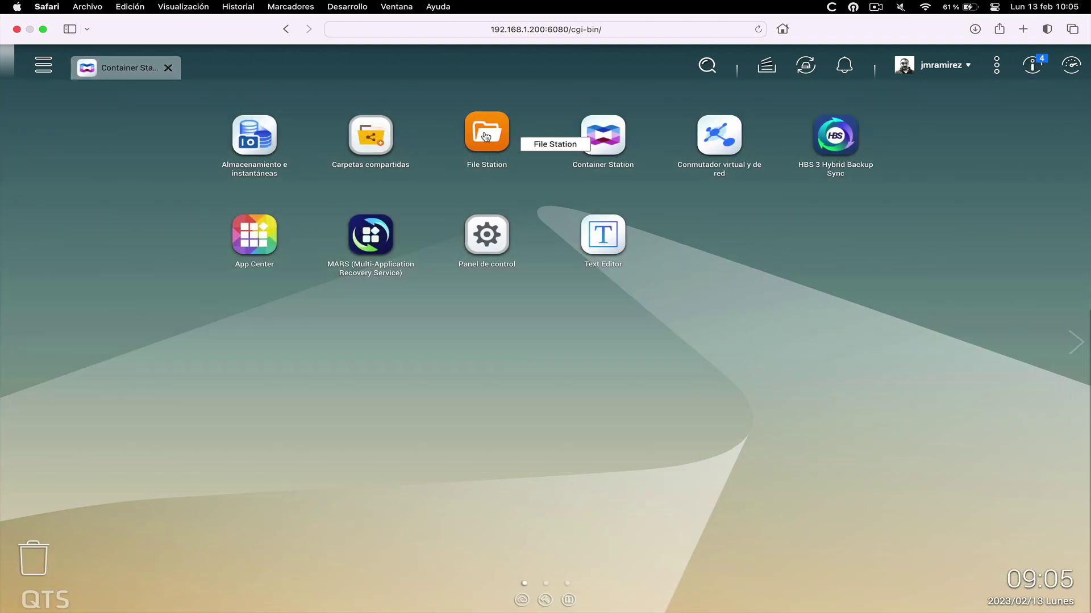
Launch File Station and scroll through the files in the Docker homeassistant config folder
click(485, 136)
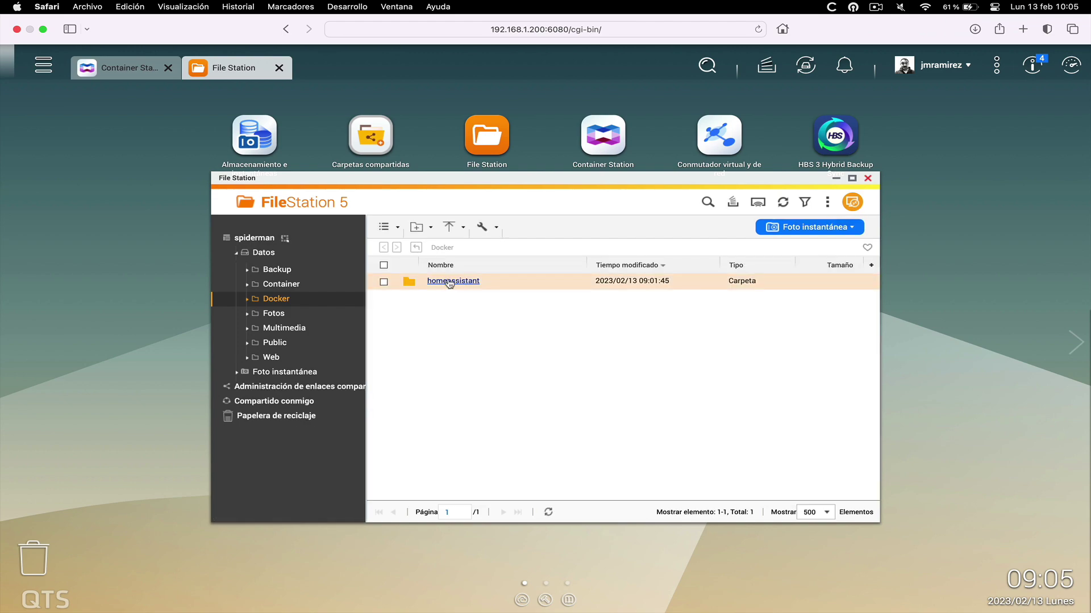
click(449, 283)
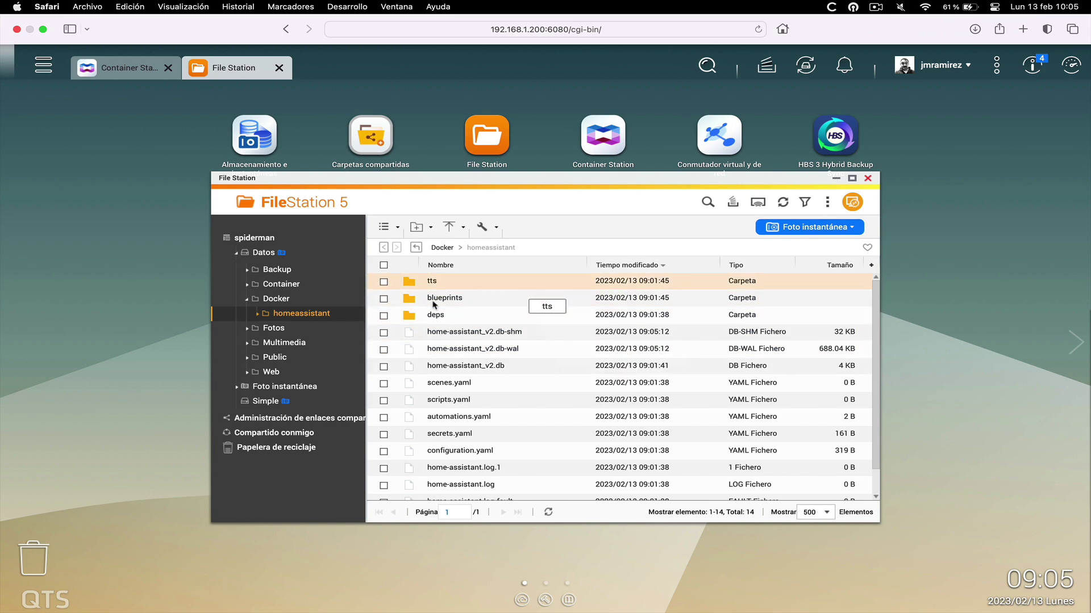
scroll(514, 409, down, 1)
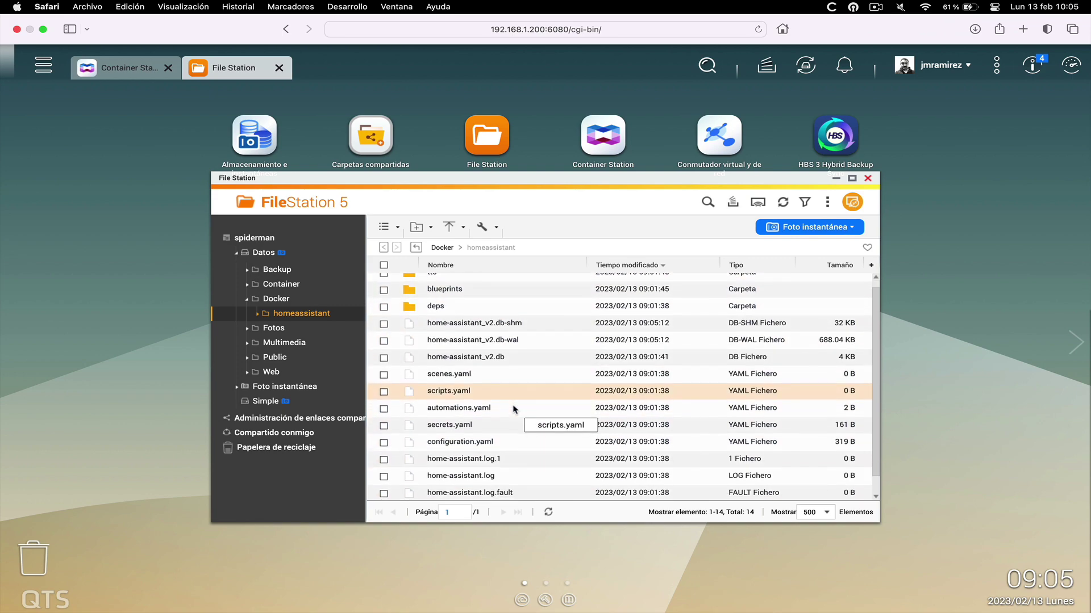
scroll(514, 409, down, 2)
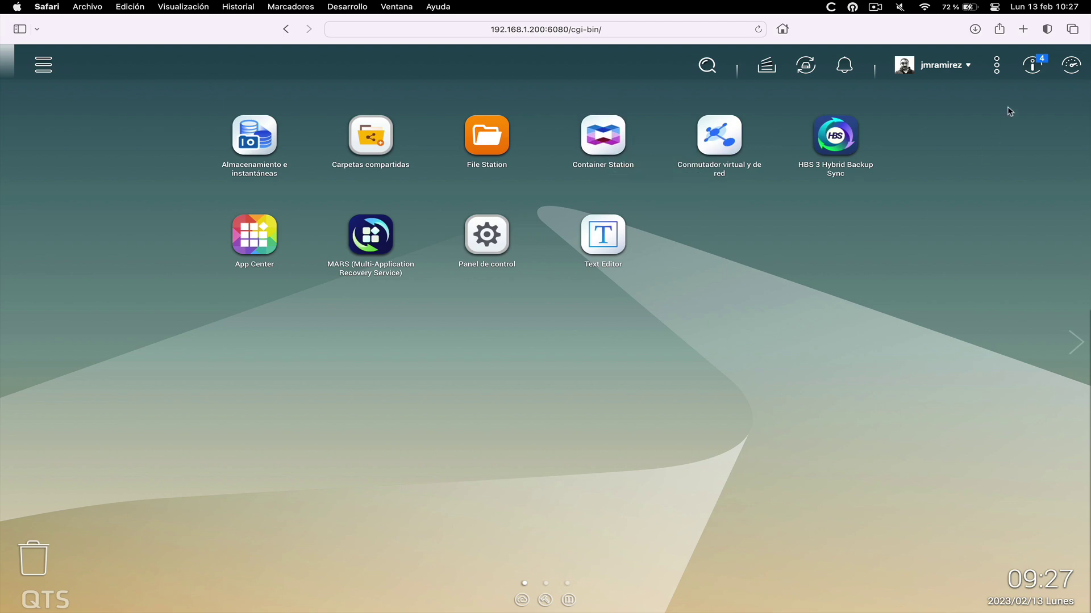
Open Home Assistant at 192.168.1.200:8123 in a new browser tab
key(super+t)
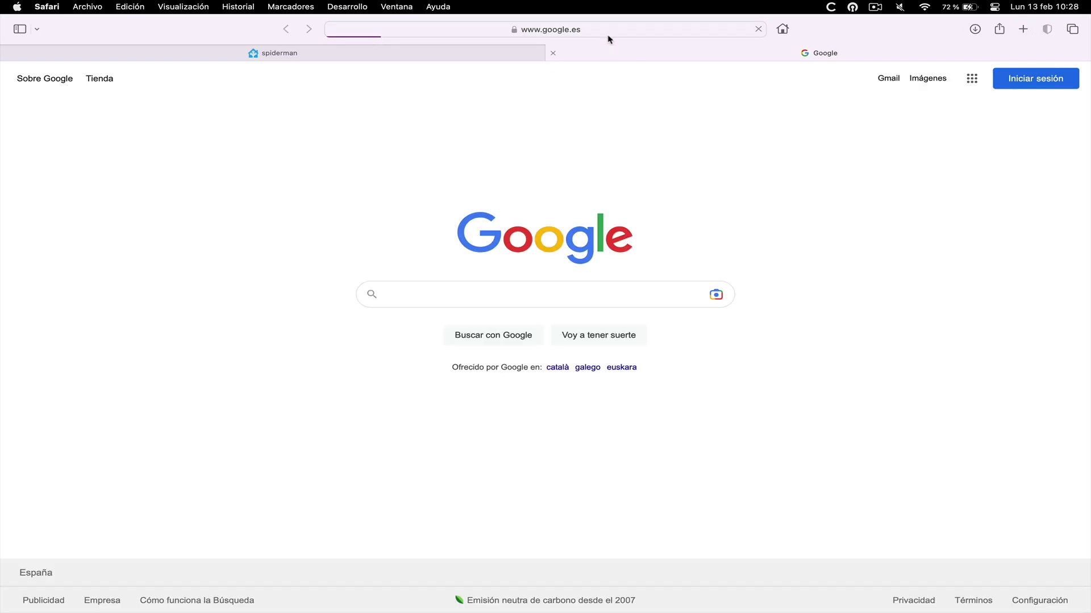
click(609, 32)
text(192.168.1.200:8123/)
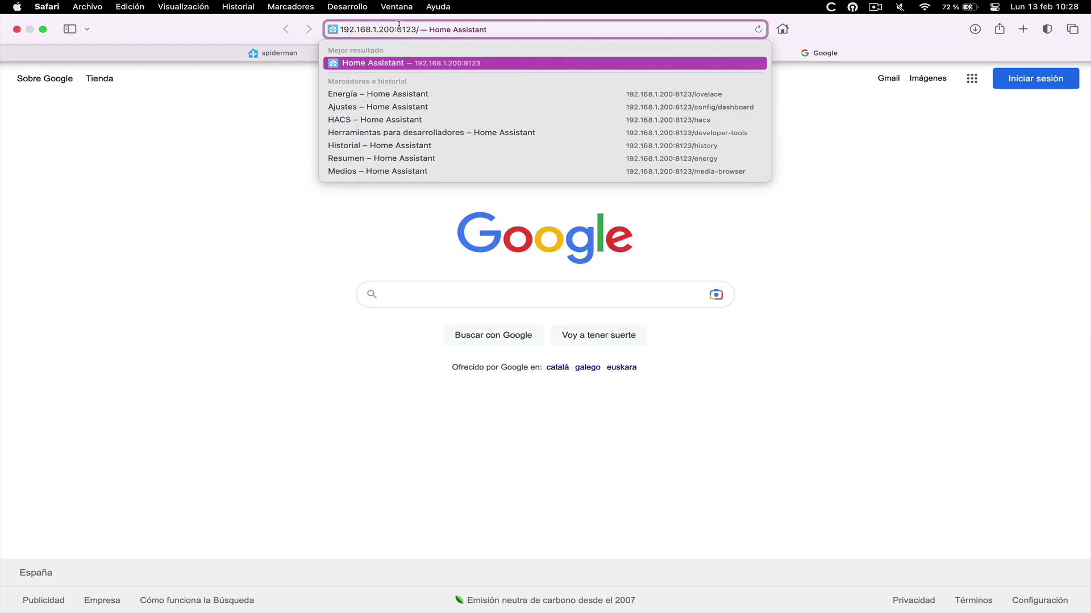
click(398, 65)
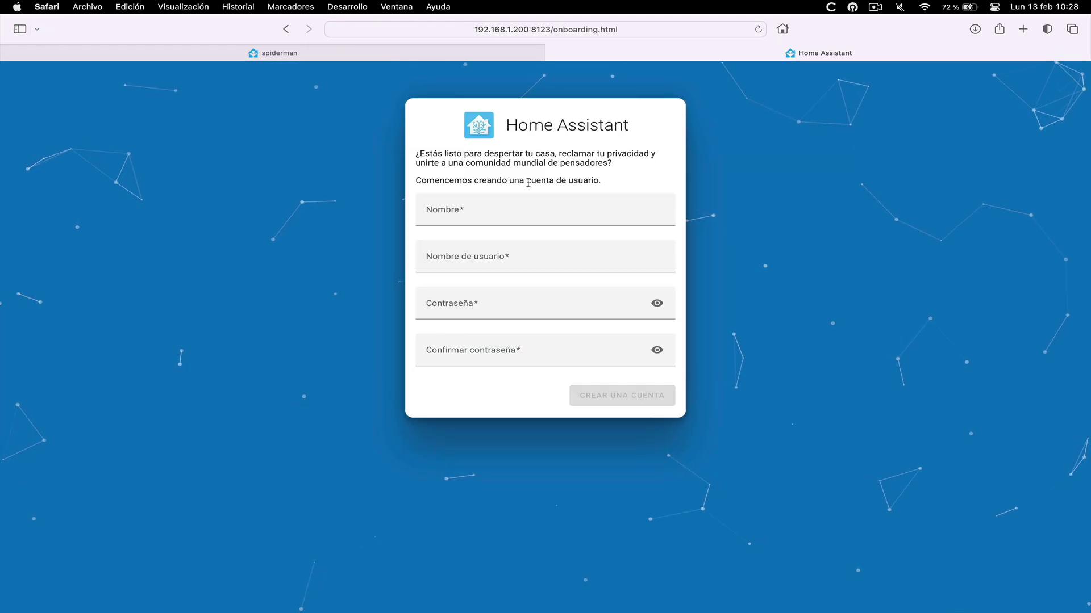
Enter the owner's full name, username and password twice, then create the account
click(485, 214)
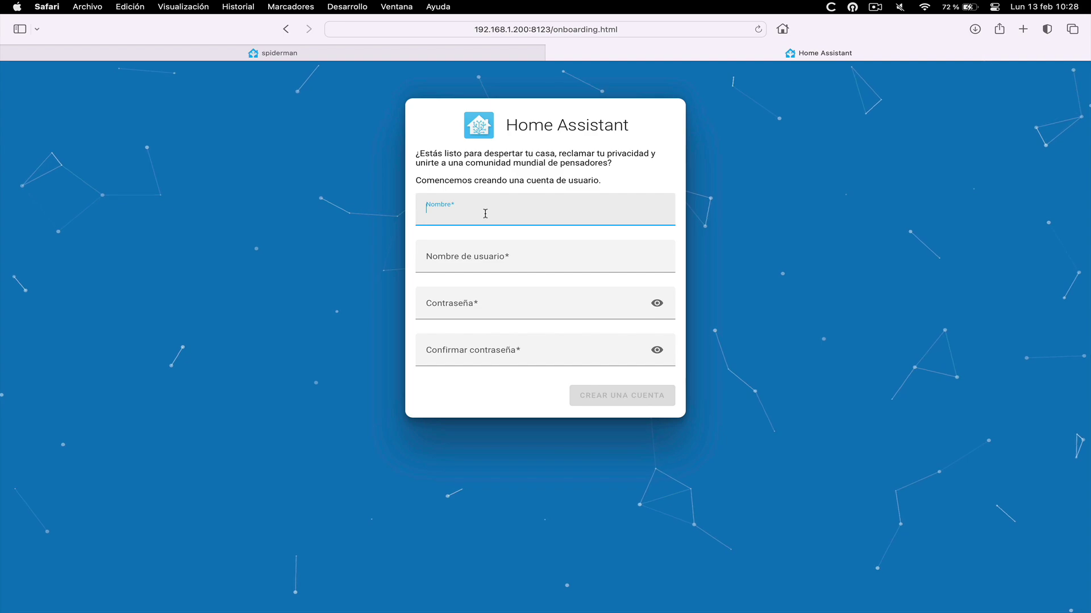
text(Jose)
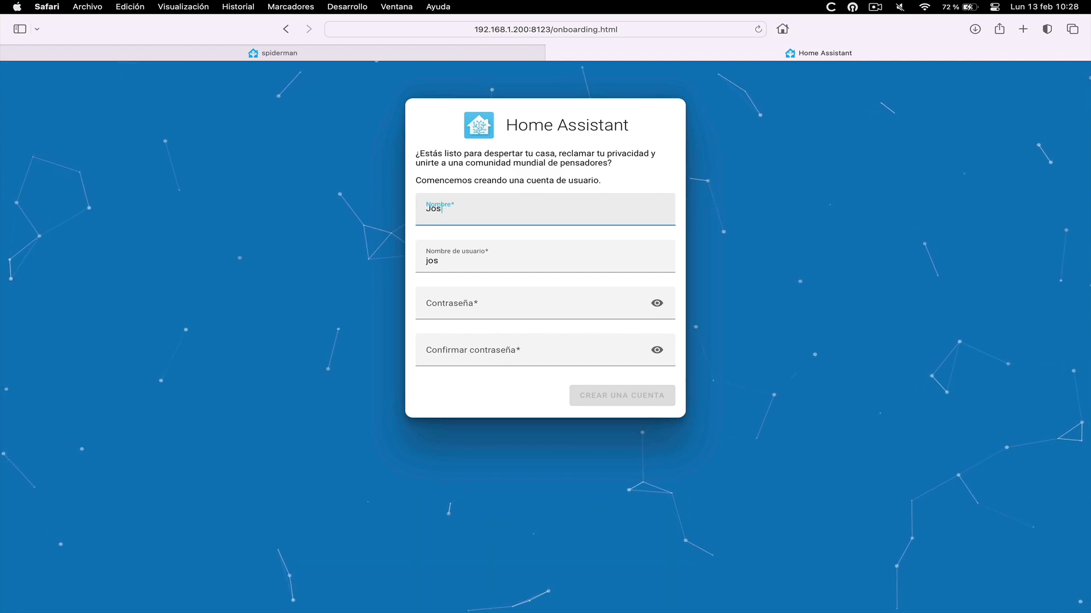
key(BackSpace)
text(é Manuel Ramírez)
key(Tab)
text(jmramirez)
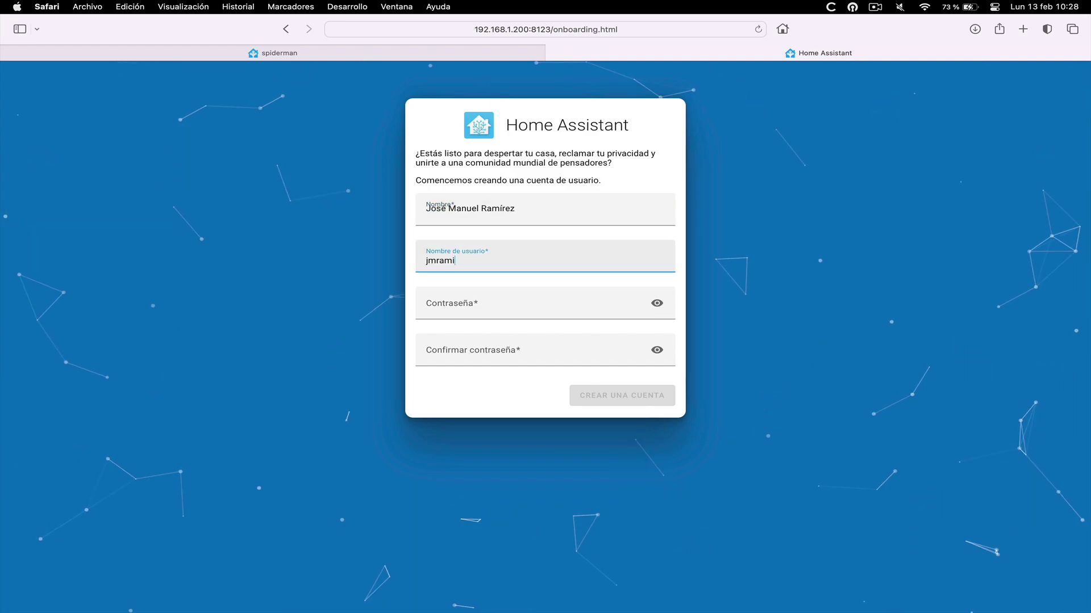
click(456, 297)
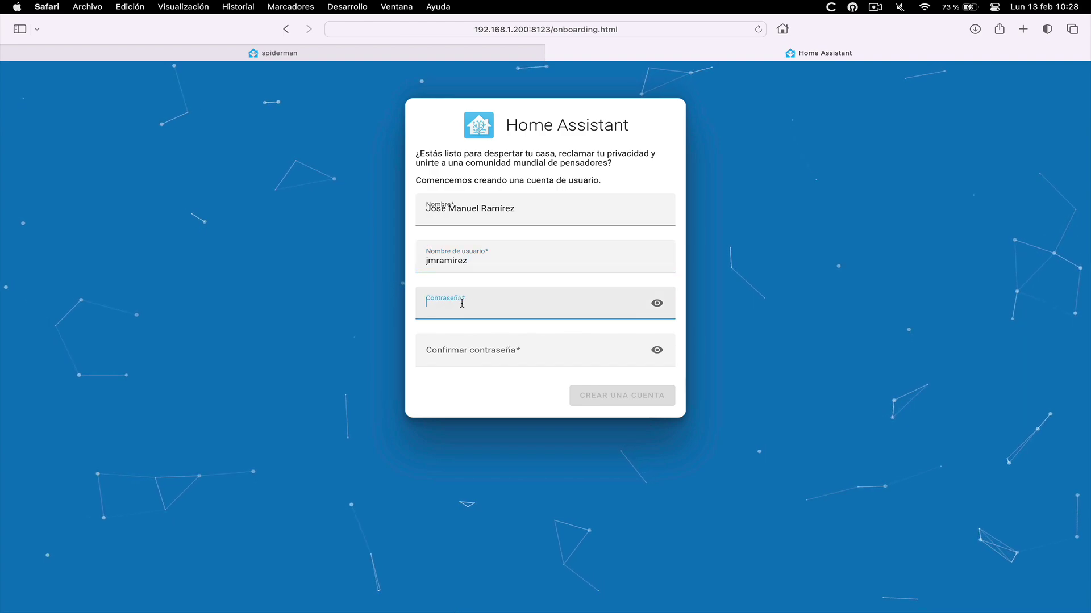
text(•••••••••••)
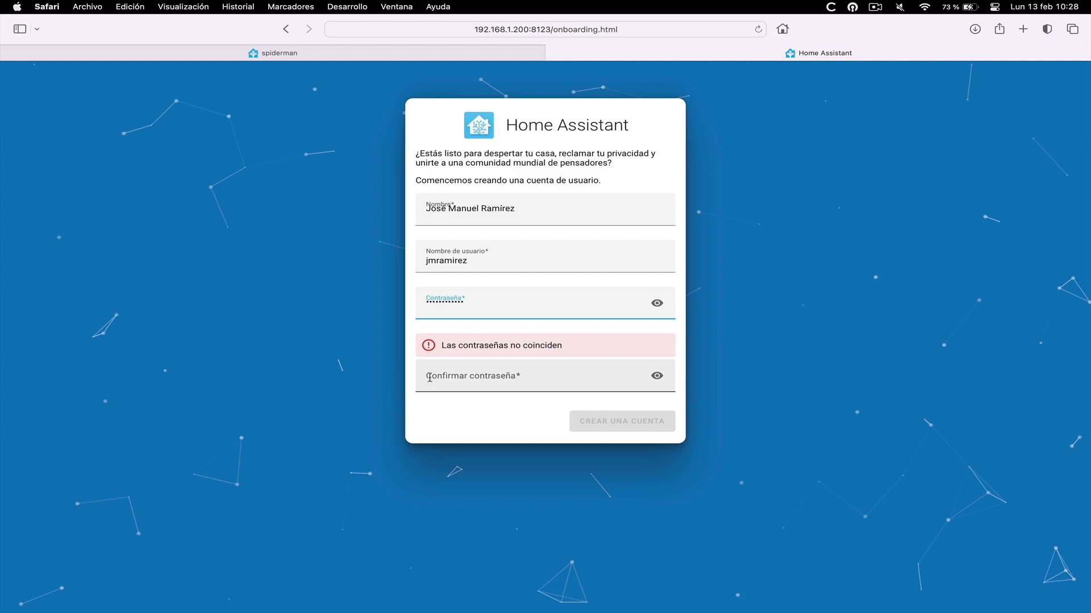
click(470, 378)
text(•••••••••••)
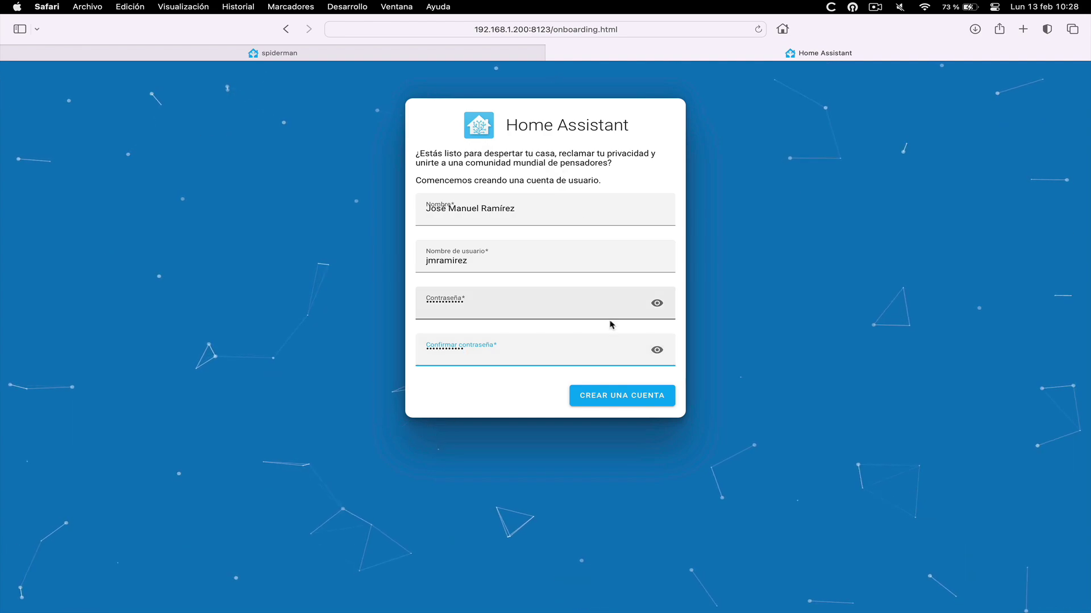
click(611, 394)
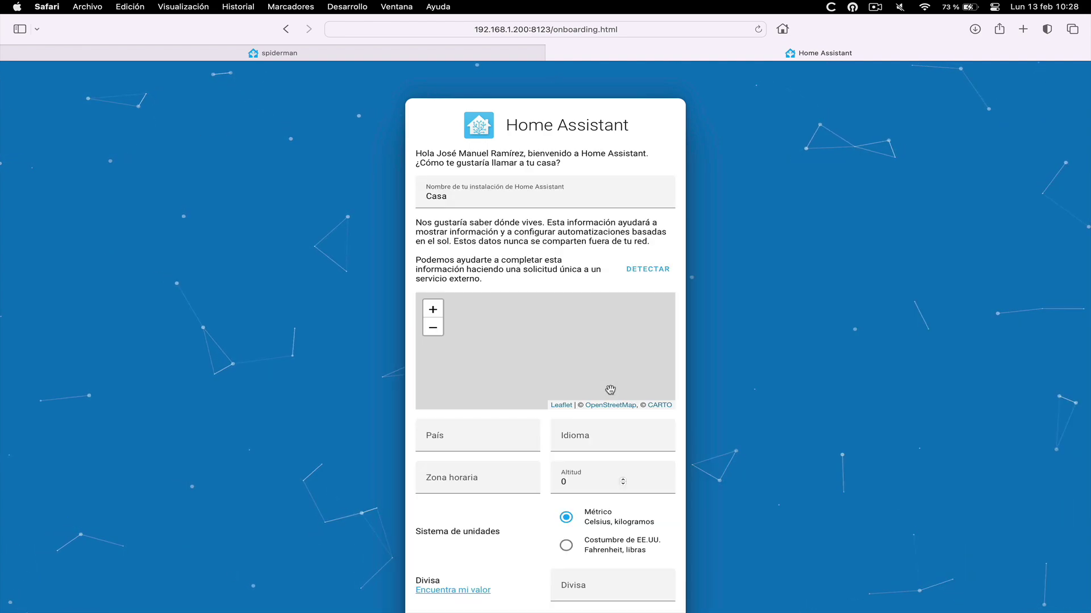
Set the home's language to Spanish and its time zone to Europe/Paris
scroll(610, 389, up, 3)
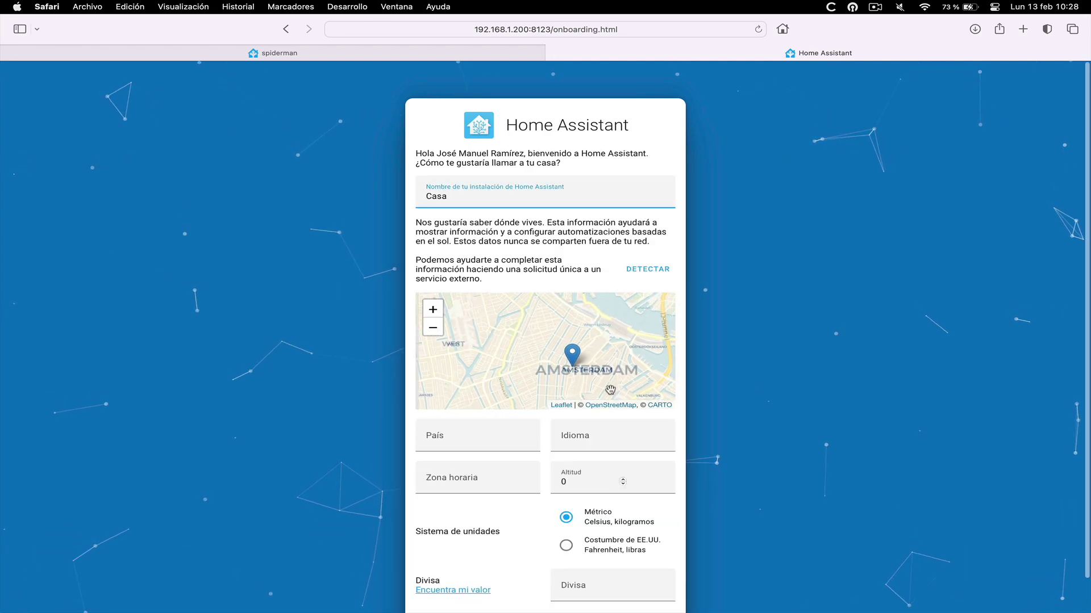
scroll(610, 390, down, 3)
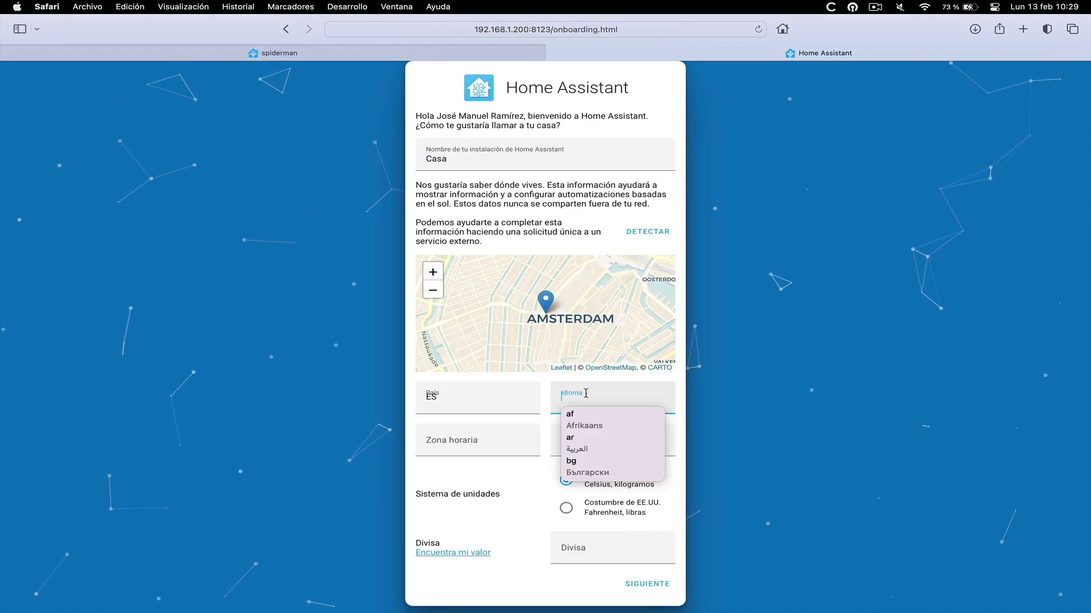
text(ES)
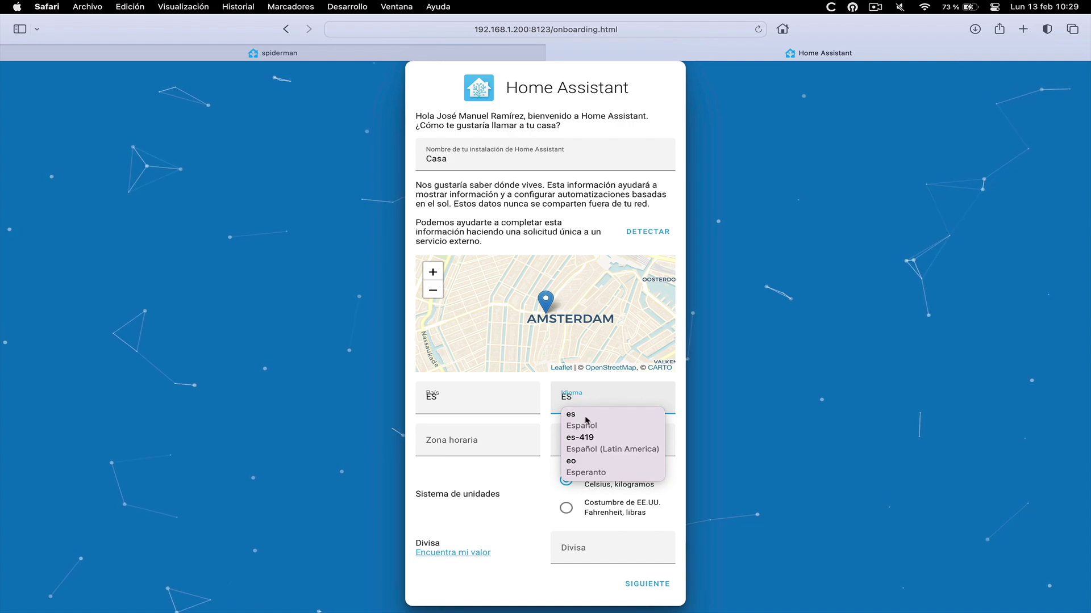
click(585, 427)
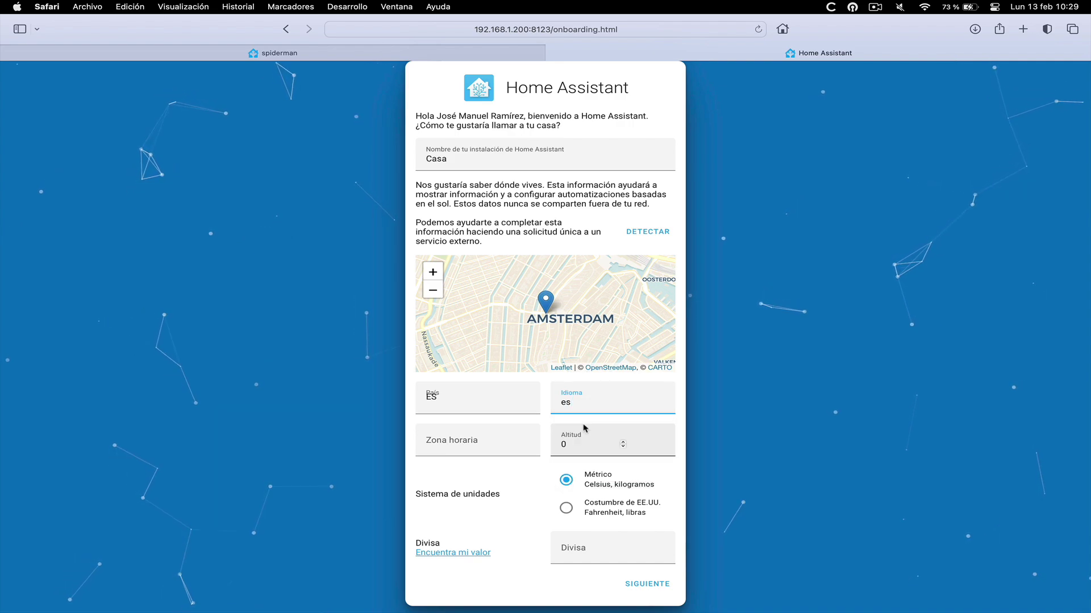
click(513, 443)
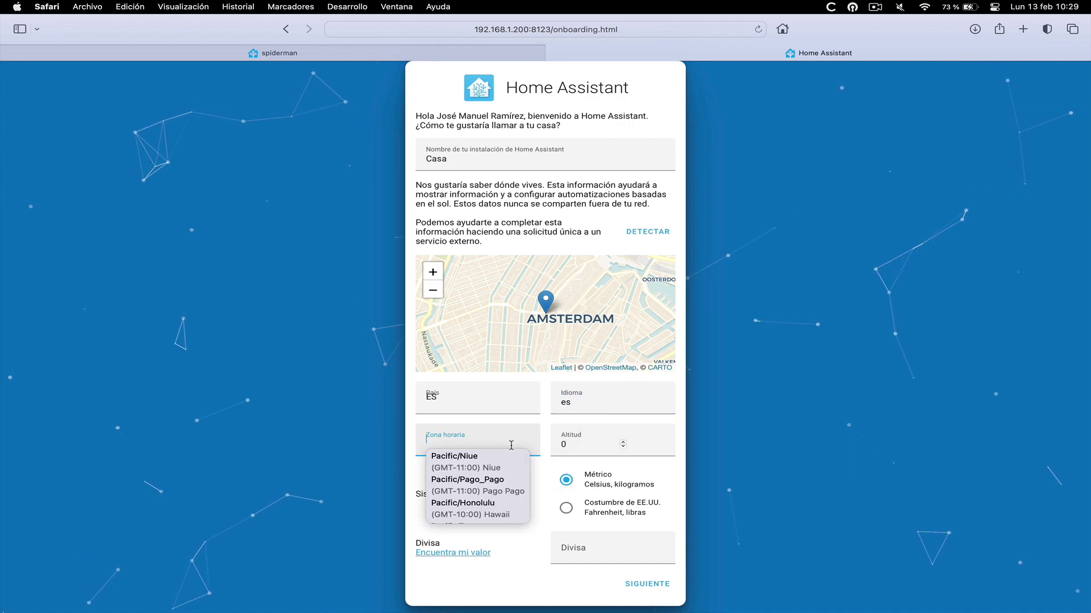
text(pari)
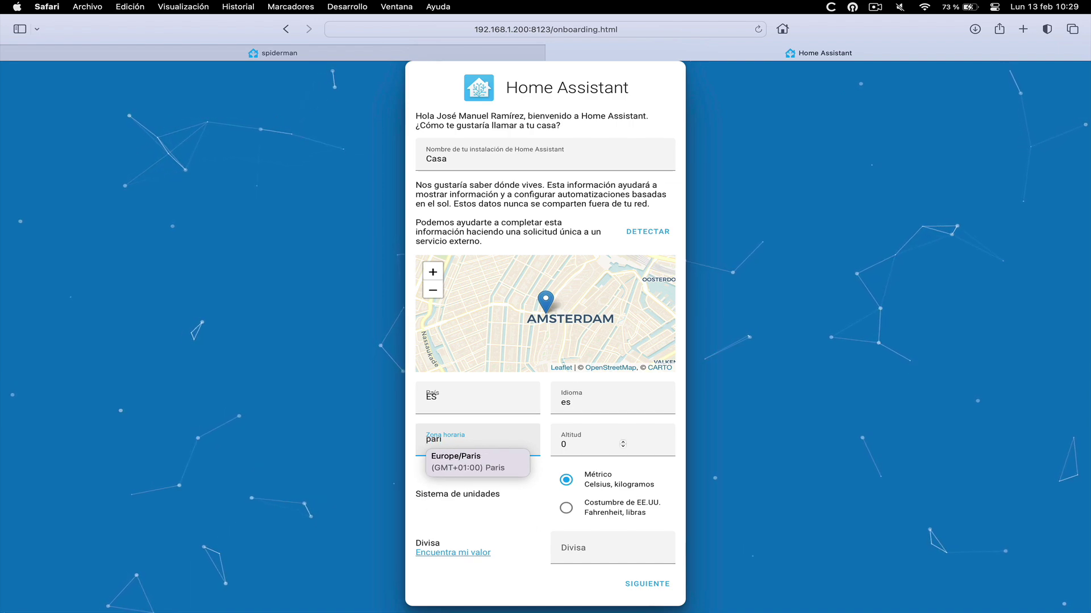
click(471, 462)
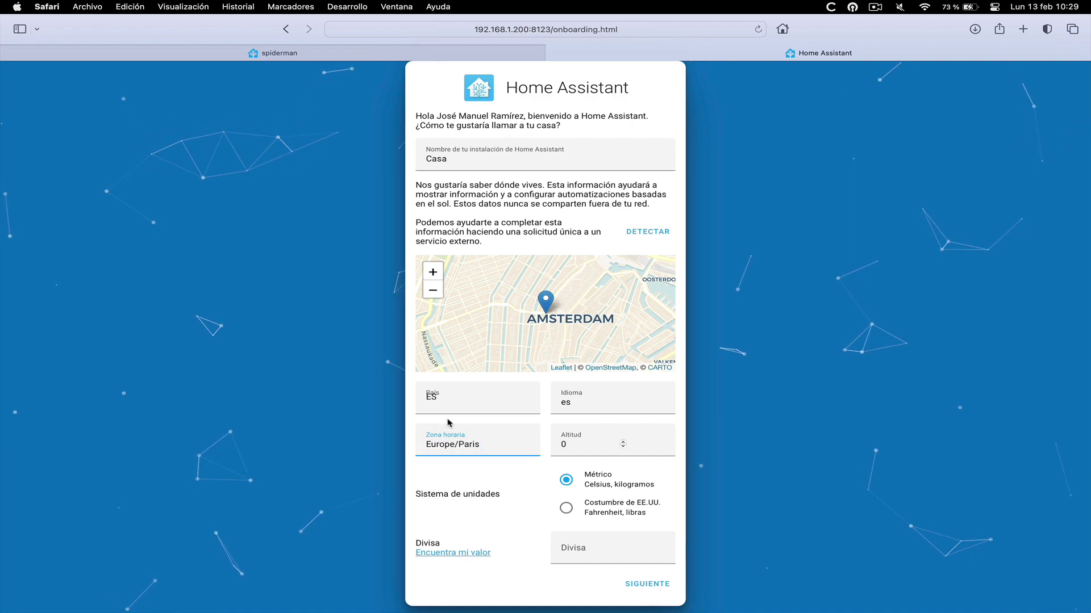
Set the altitude to 800 metres and the currency to EUR, then continue
click(570, 445)
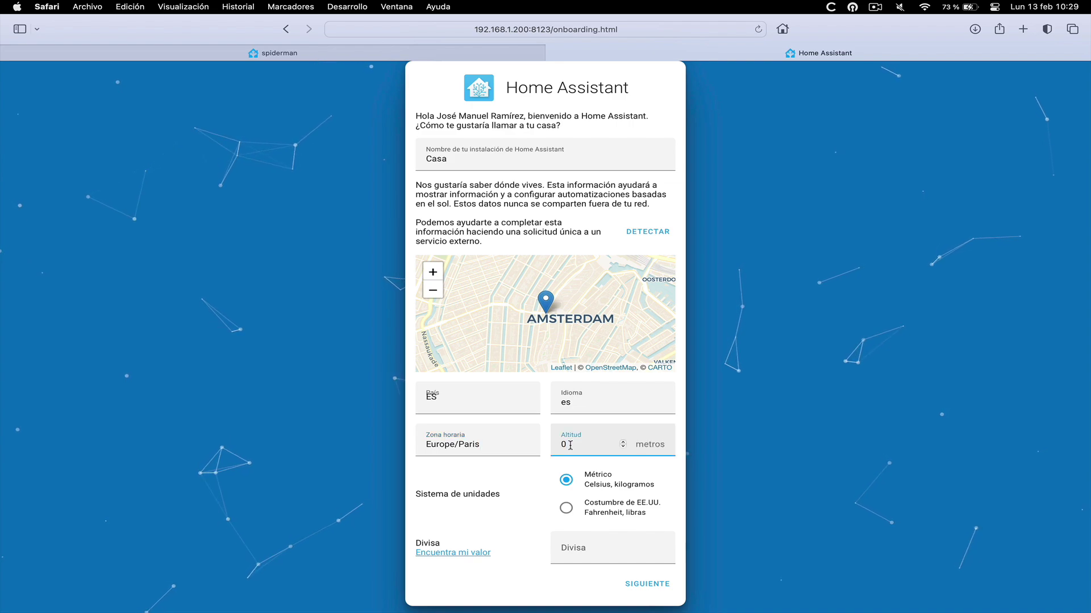
key(BackSpace)
text(800)
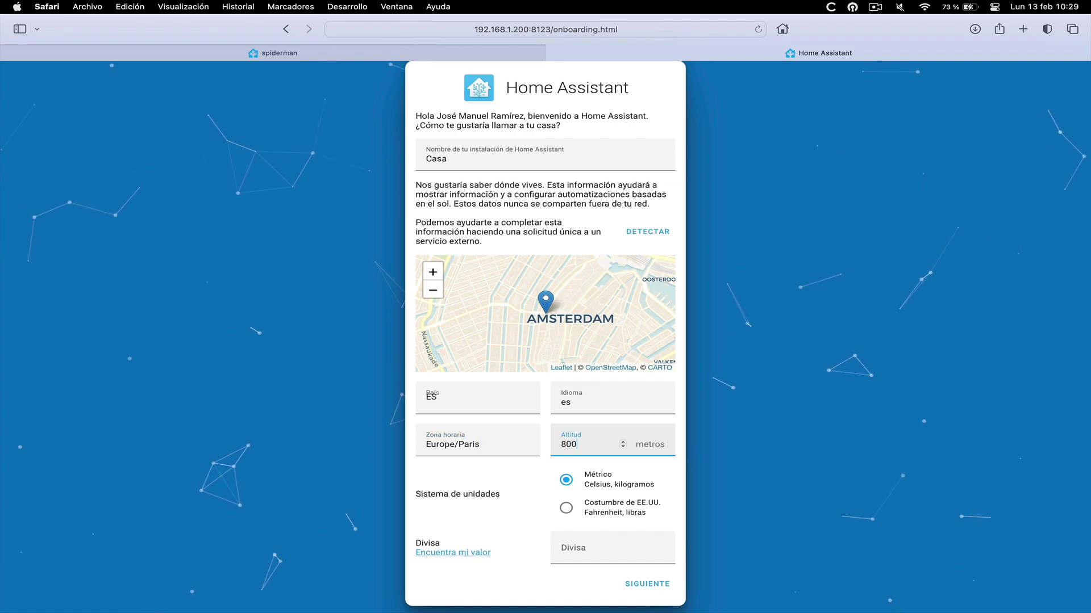
click(591, 547)
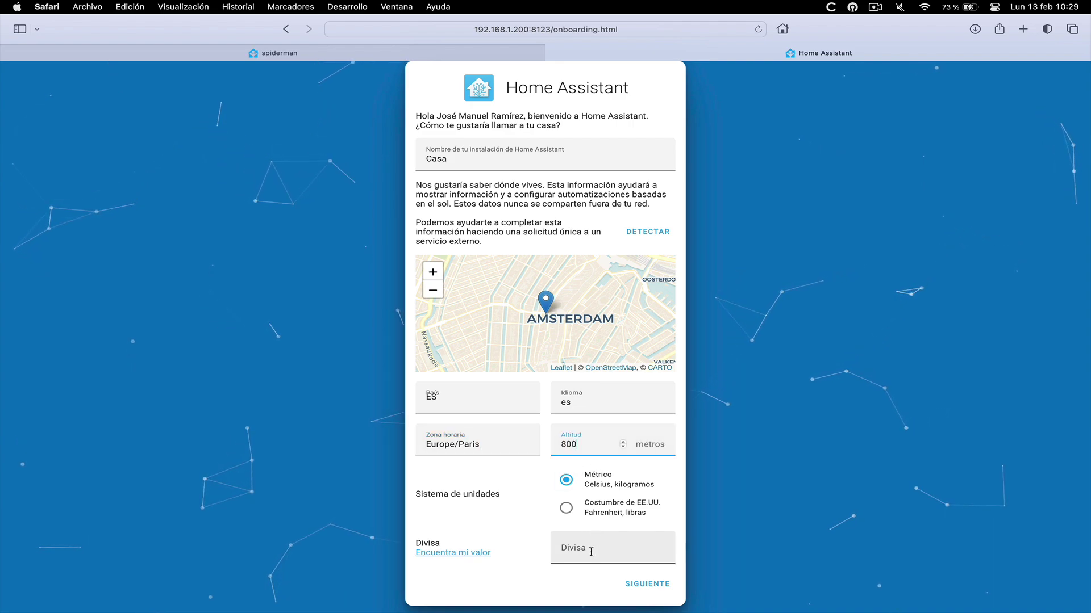
text(EUR)
click(646, 586)
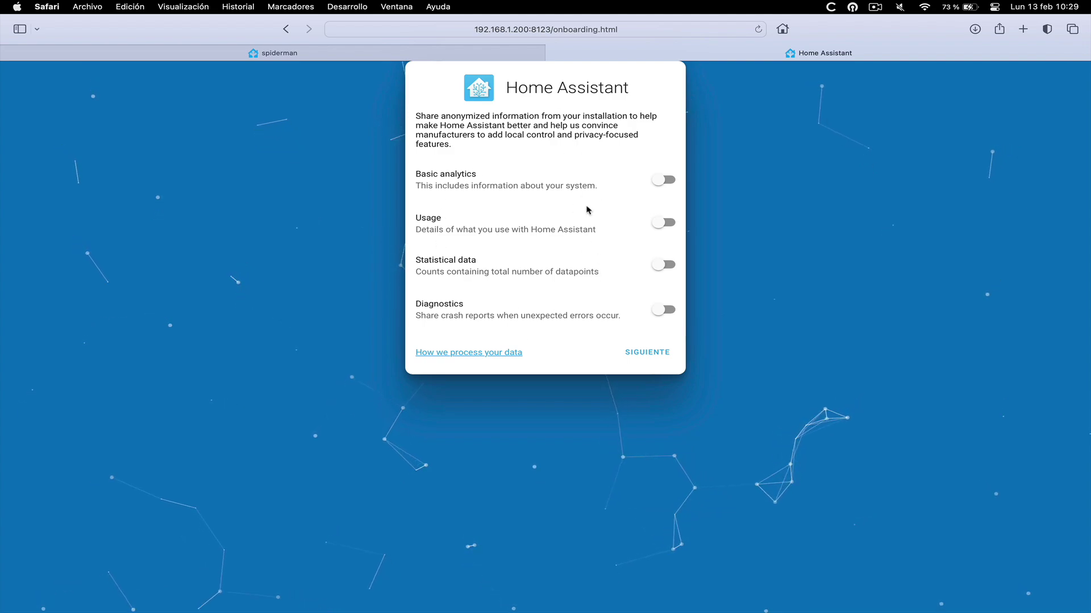
Leave analytics off, skim the discovered integrations and finish onboarding to the Casa dashboard
click(641, 356)
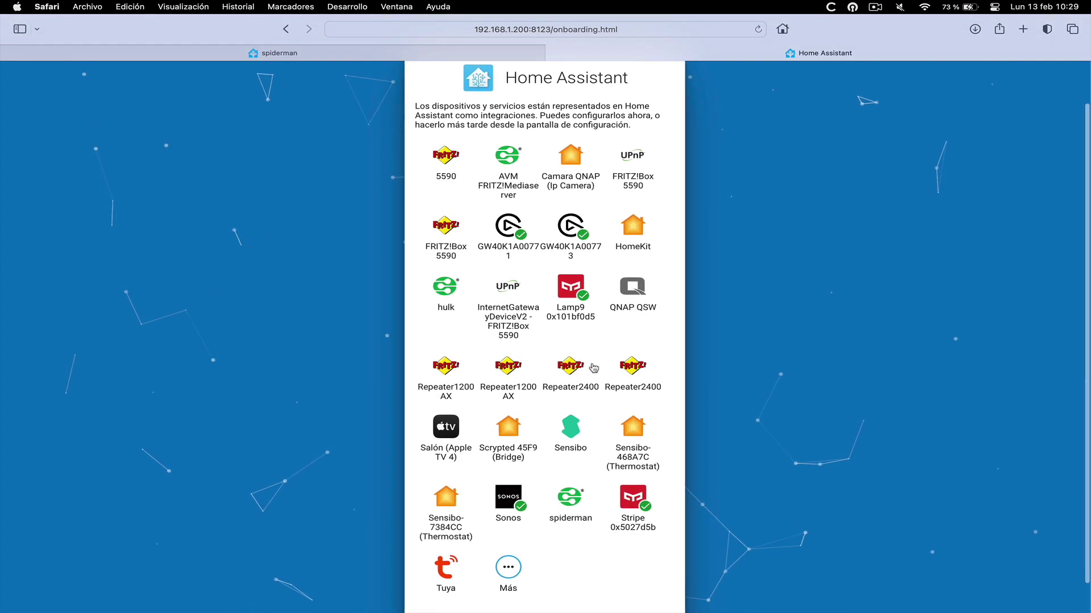
scroll(593, 368, down, 1)
scroll(593, 368, down, 1)
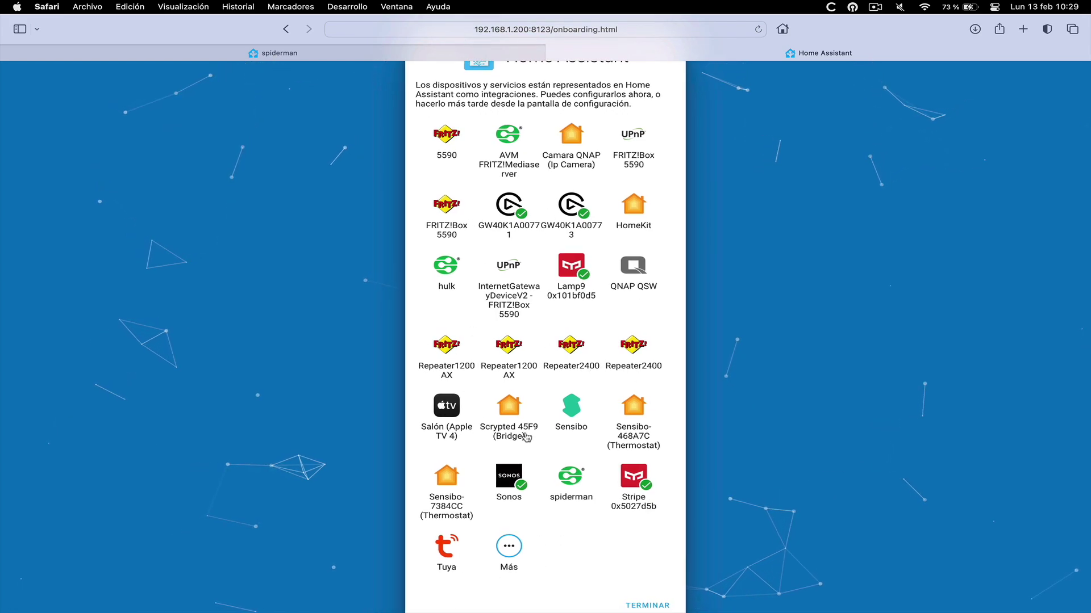
click(646, 598)
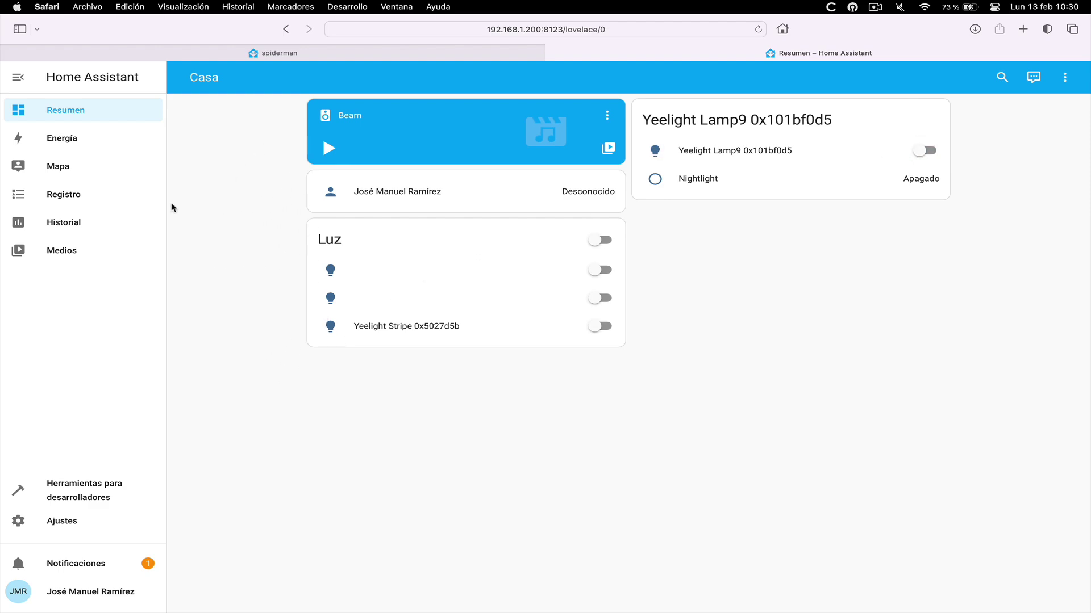
Open the pending notification and review the newly discovered devices
click(71, 563)
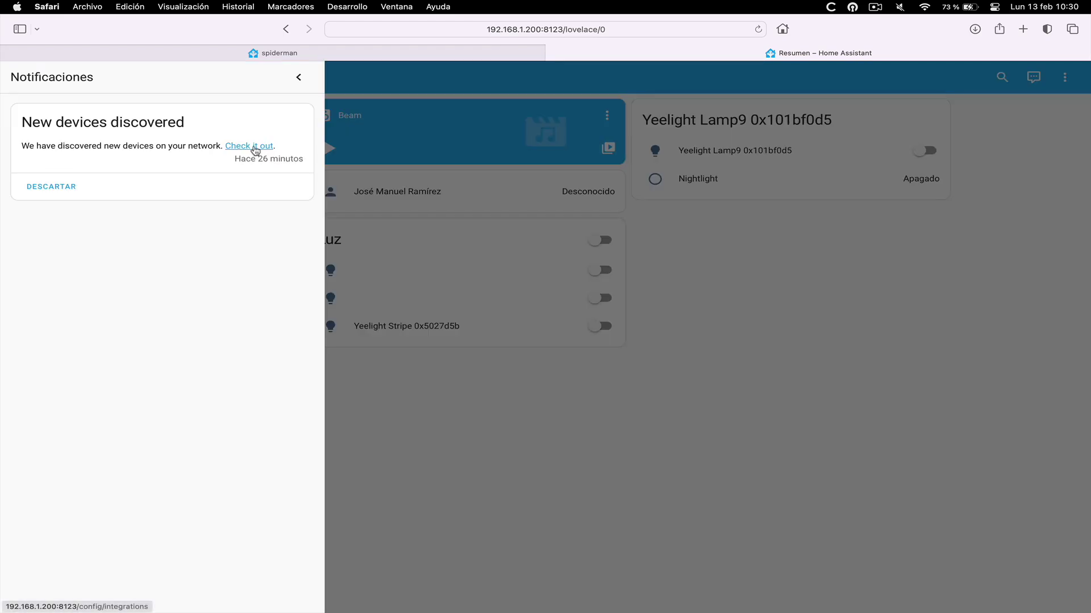
click(255, 147)
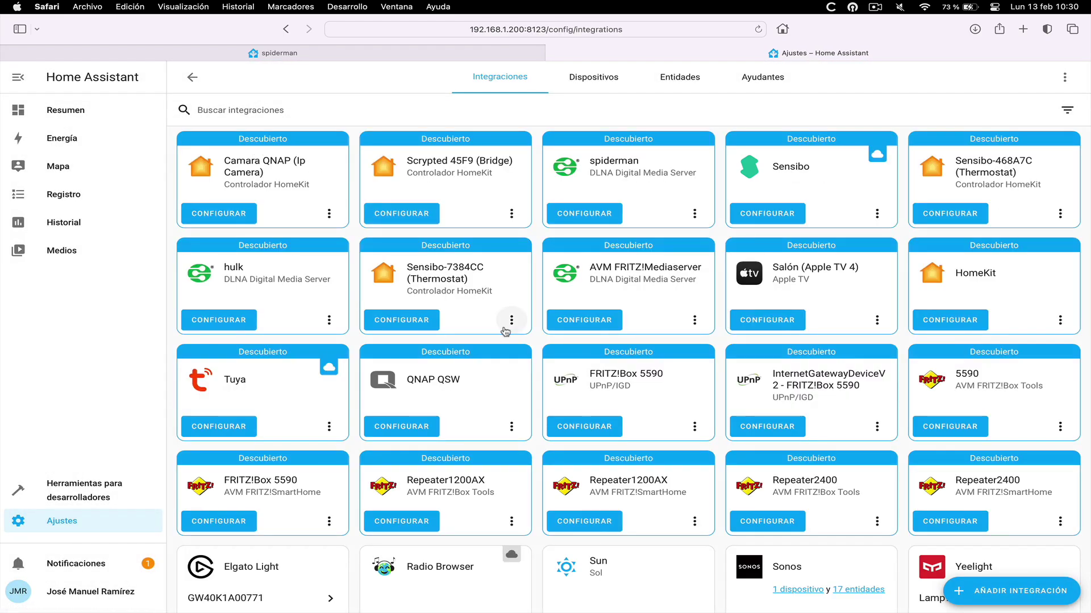
scroll(504, 331, down, 2)
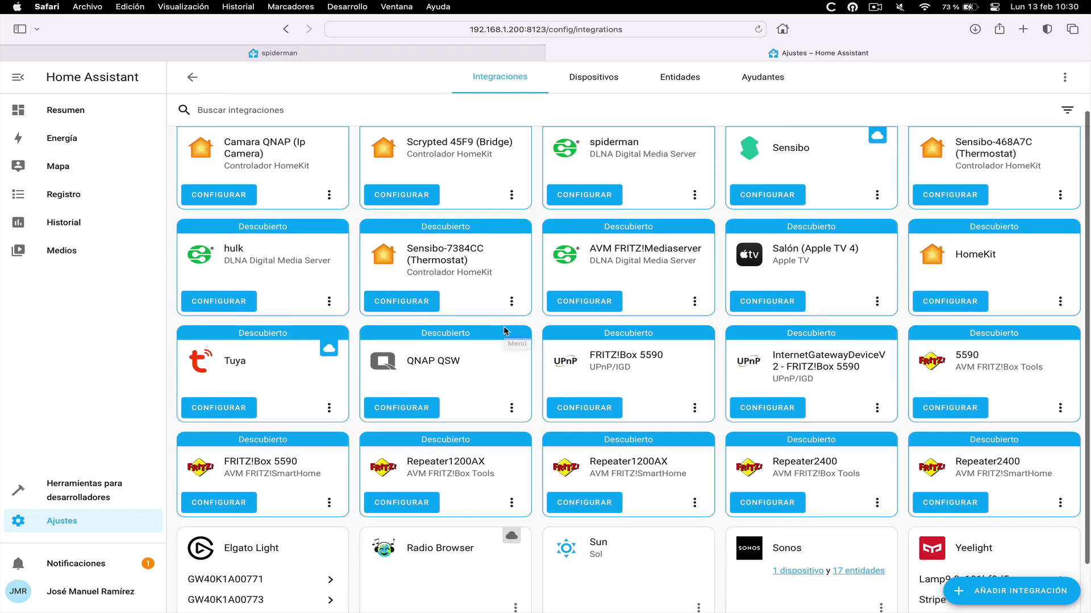
scroll(504, 331, down, 3)
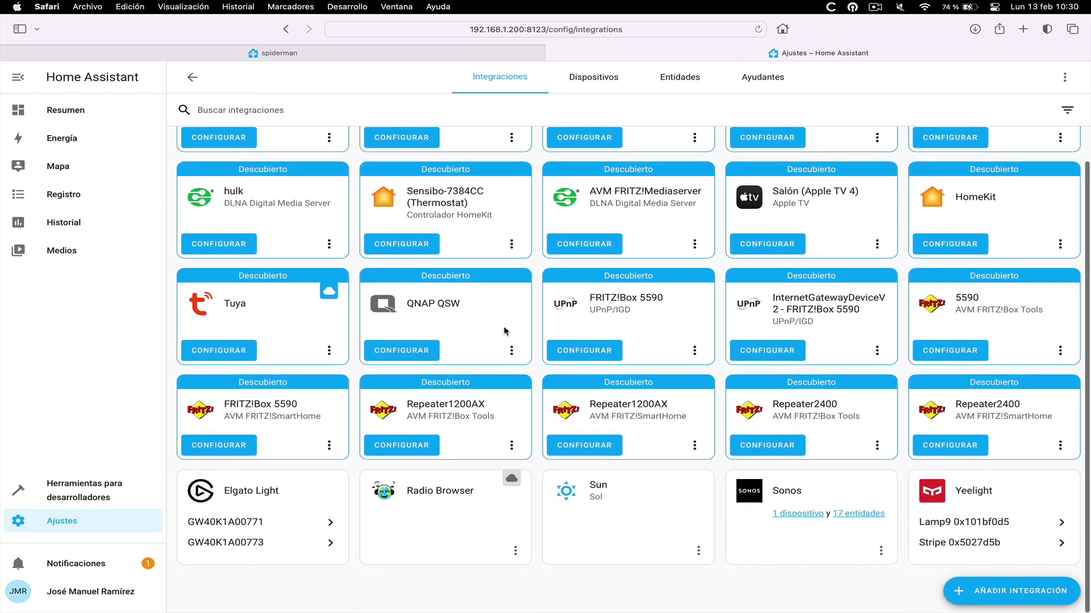
scroll(505, 331, up, 4)
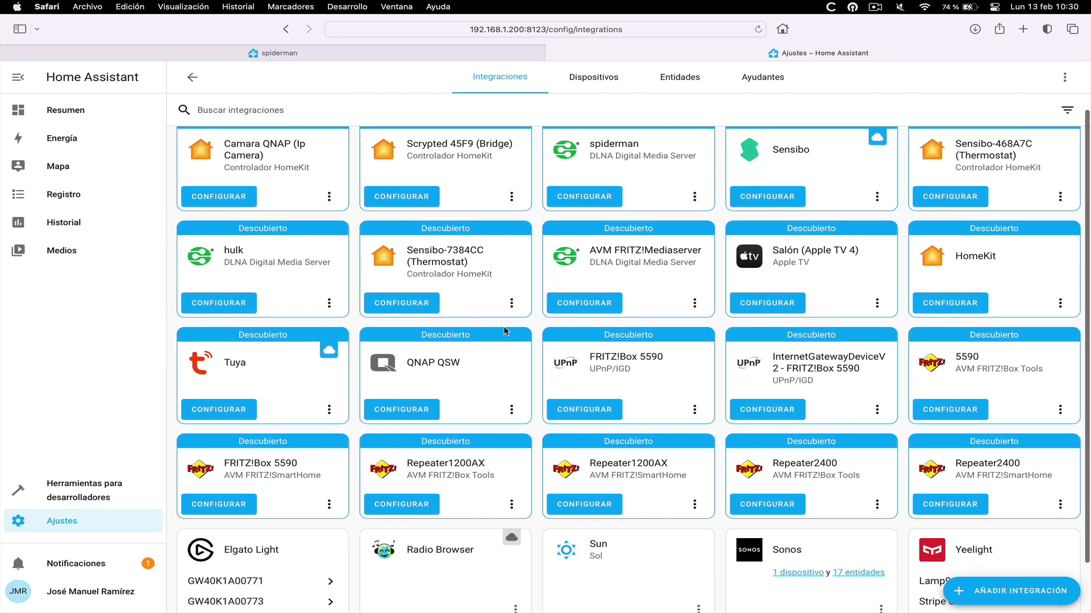
scroll(505, 331, down, 1)
scroll(505, 331, up, 2)
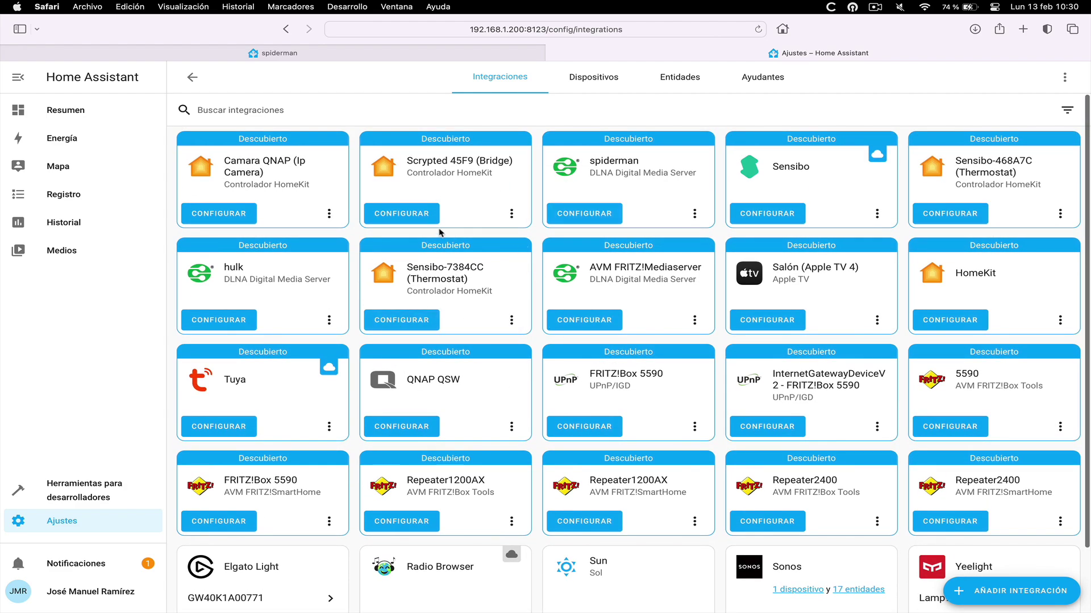
Browse the Devices and Entities lists in Devices and Services, then return to Integrations
click(68, 524)
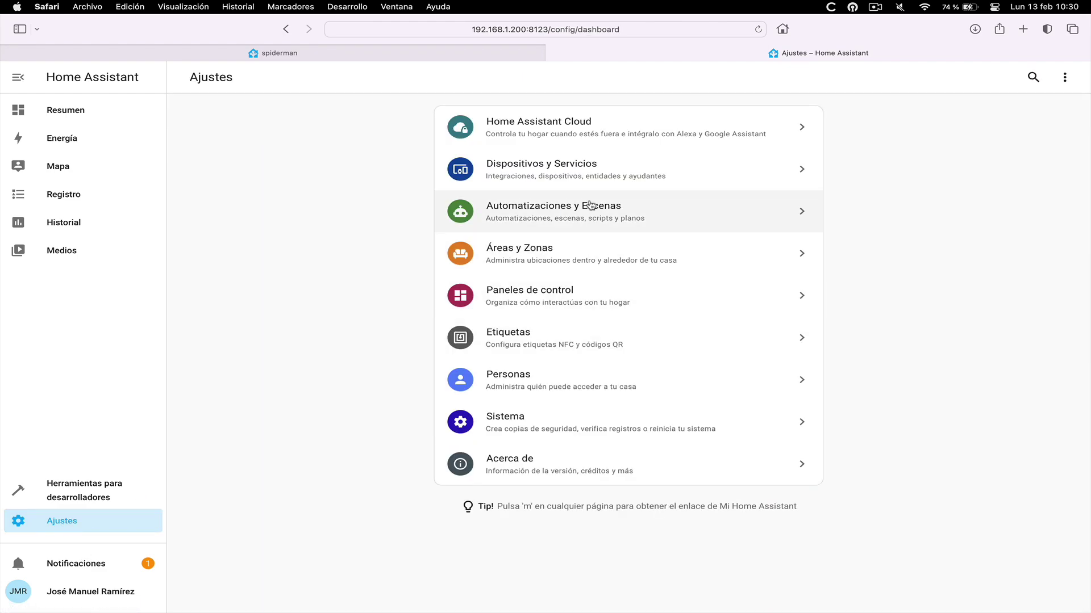
click(572, 176)
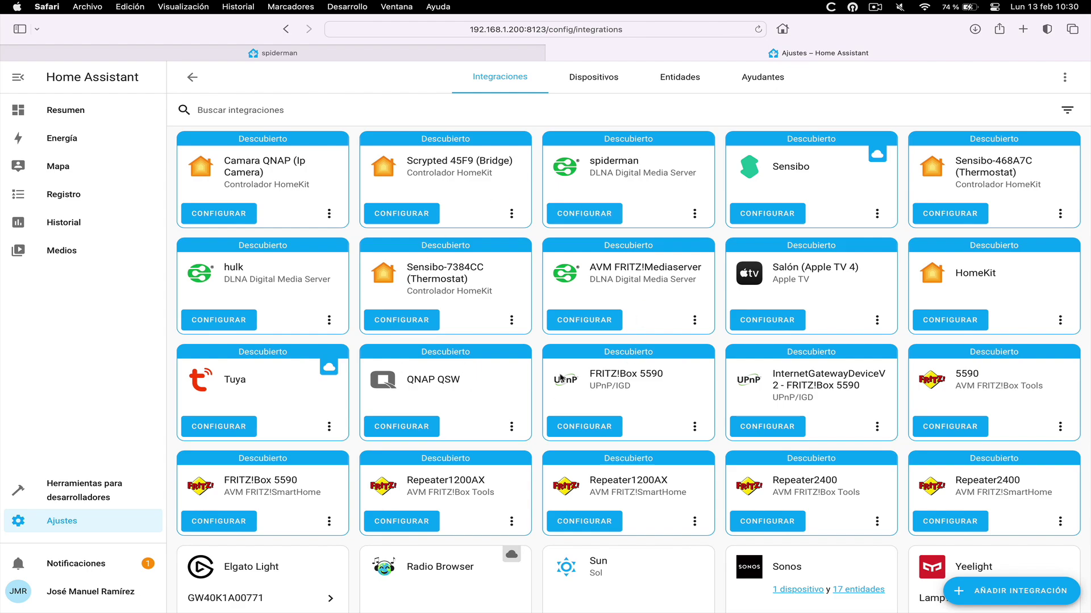
click(583, 83)
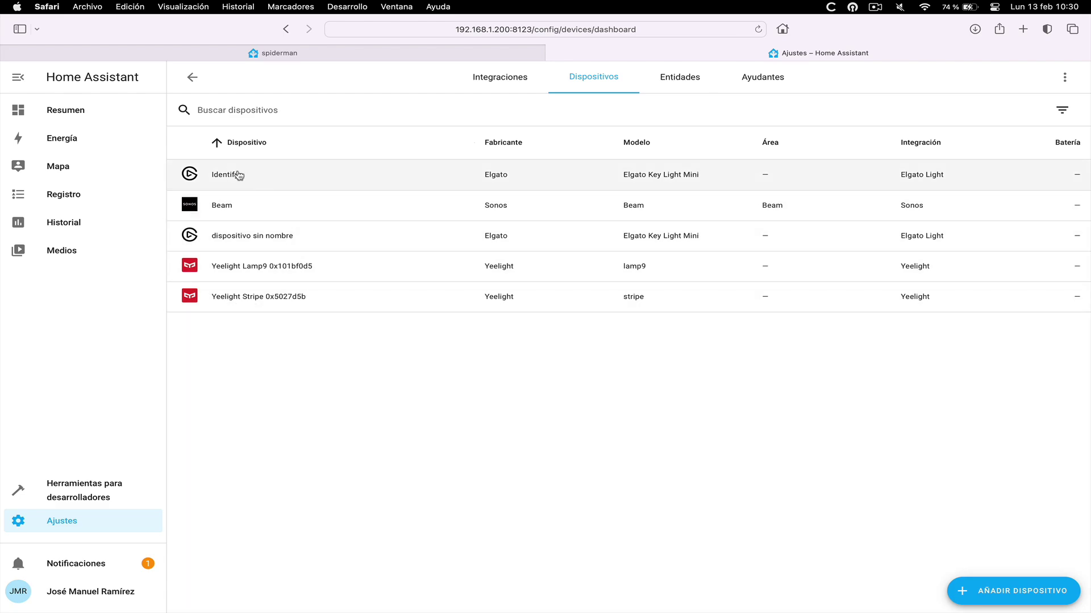
click(676, 80)
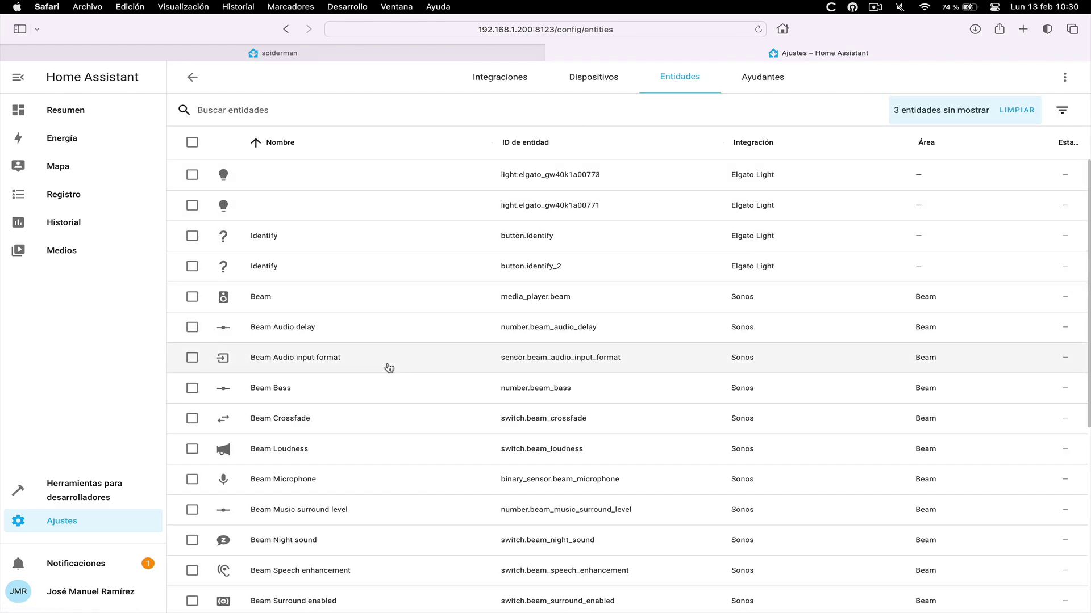
scroll(389, 368, down, 3)
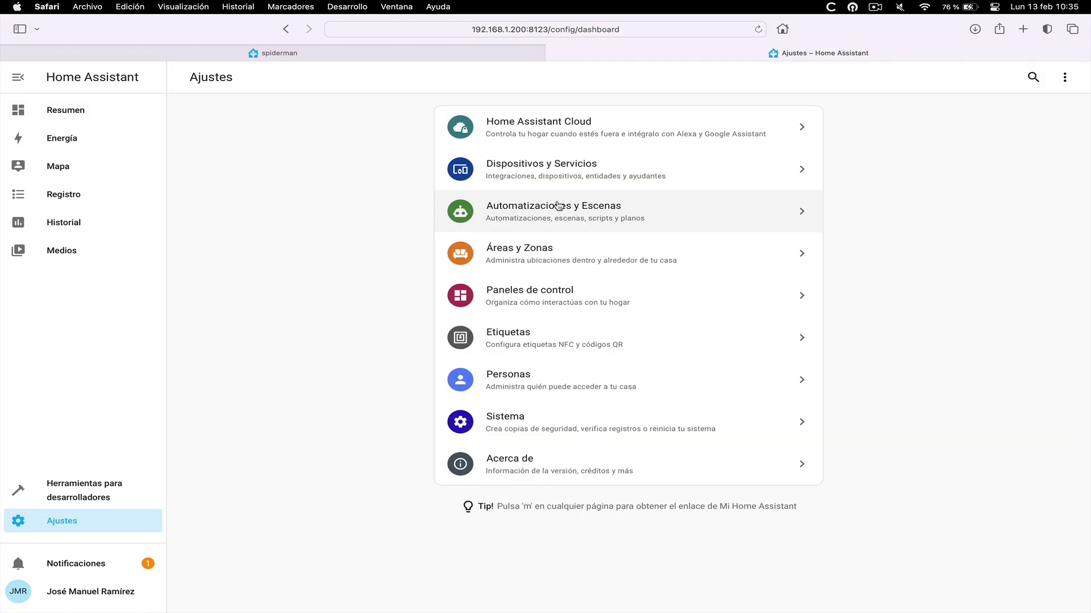
click(582, 168)
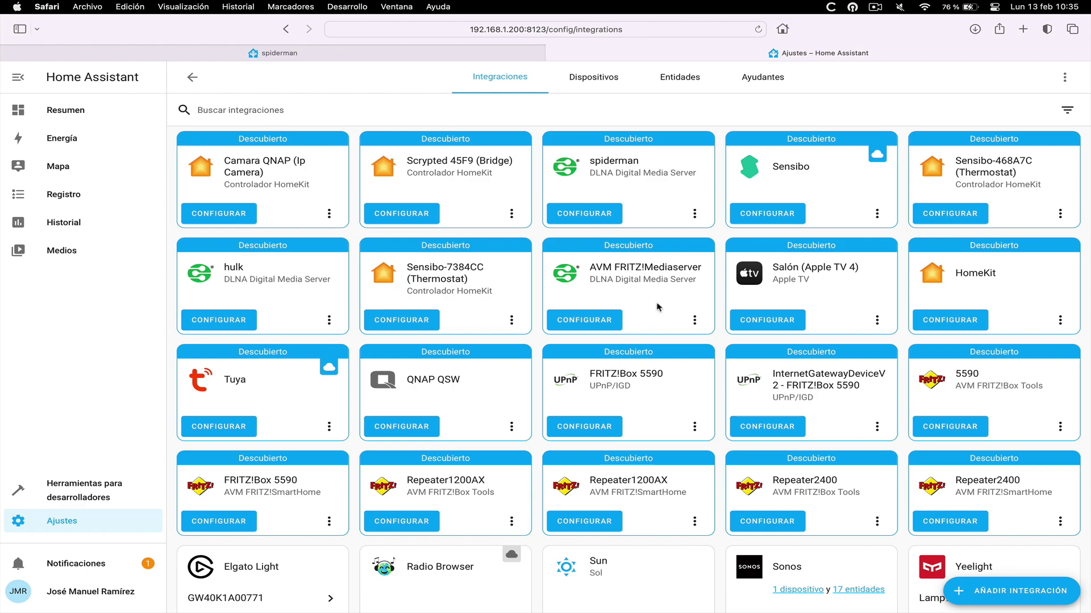
click(1012, 592)
scroll(693, 378, down, 20)
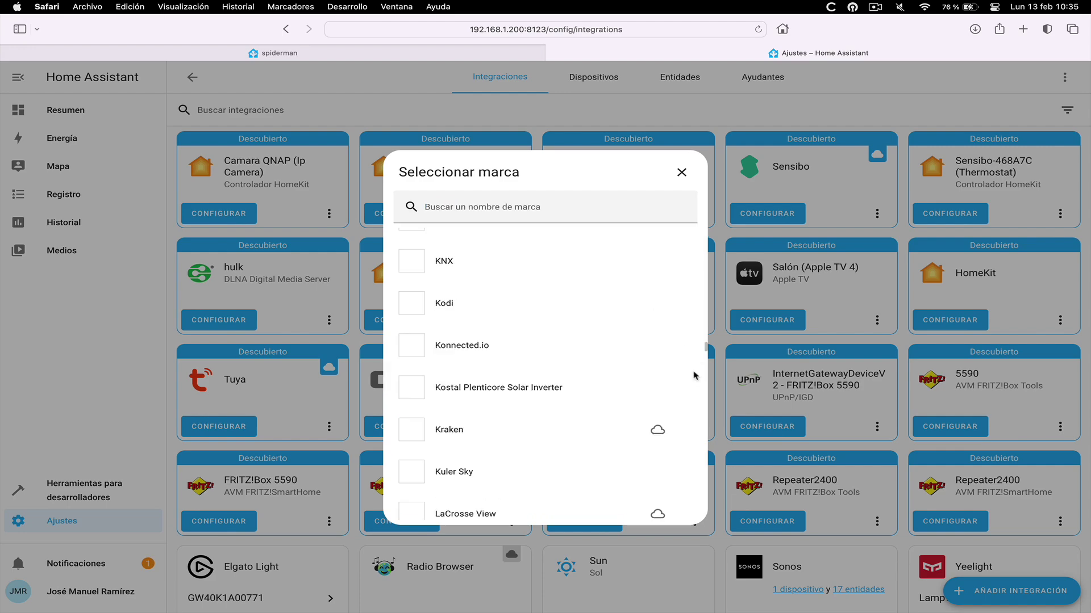
scroll(711, 453, down, 15)
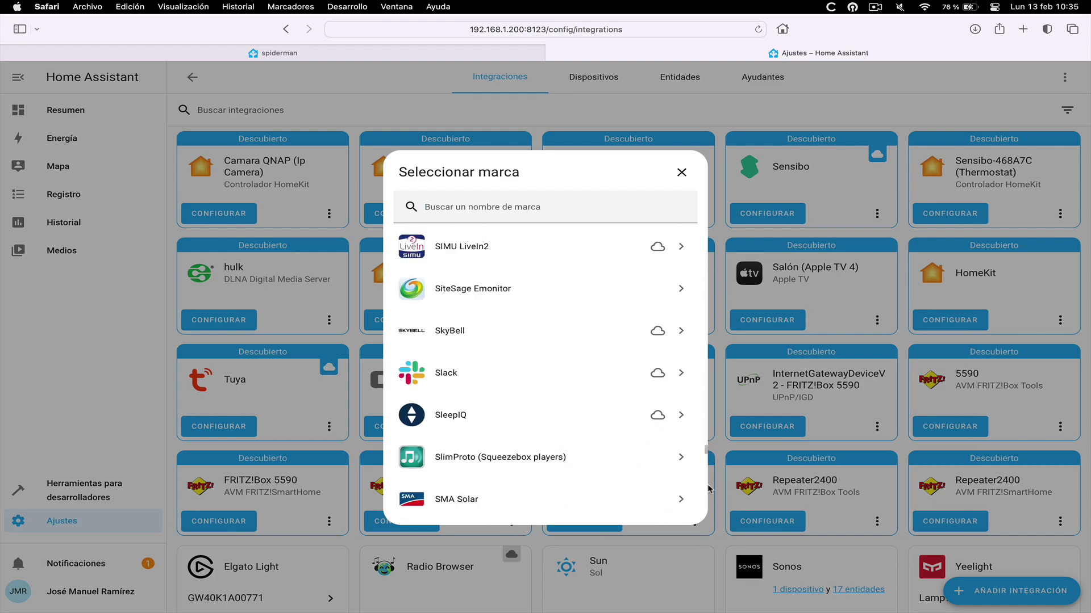
scroll(713, 425, up, 20)
scroll(714, 425, up, 20)
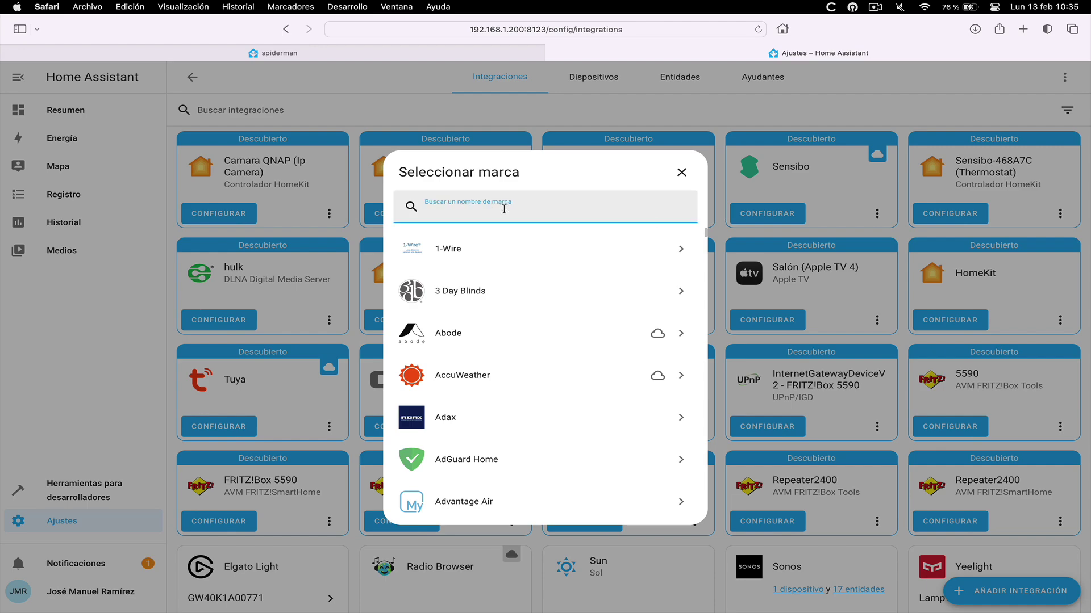
text(sonf)
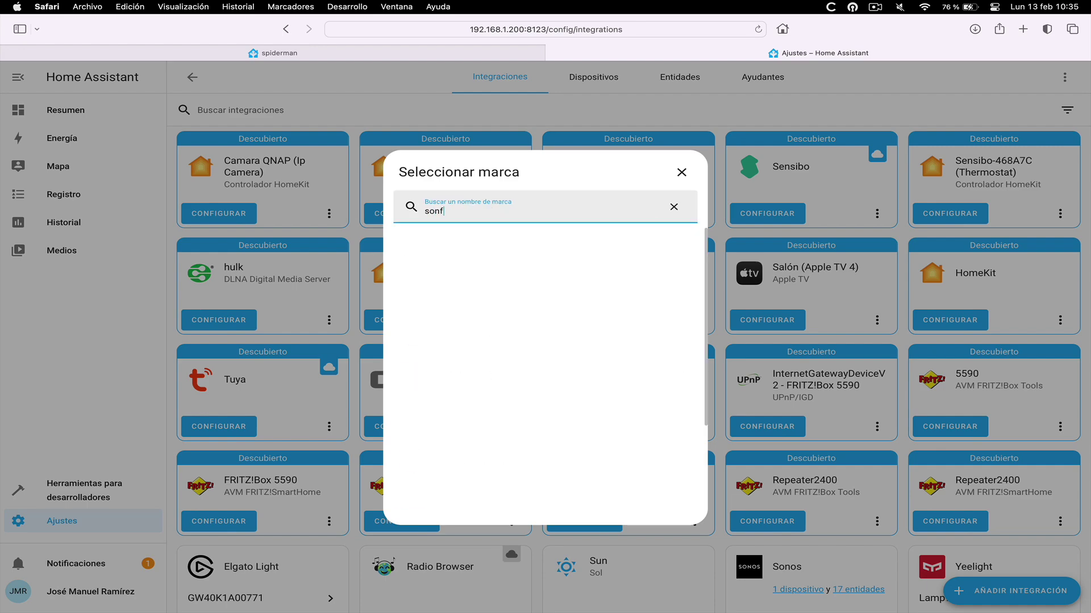
key(BackSpace)
text(off)
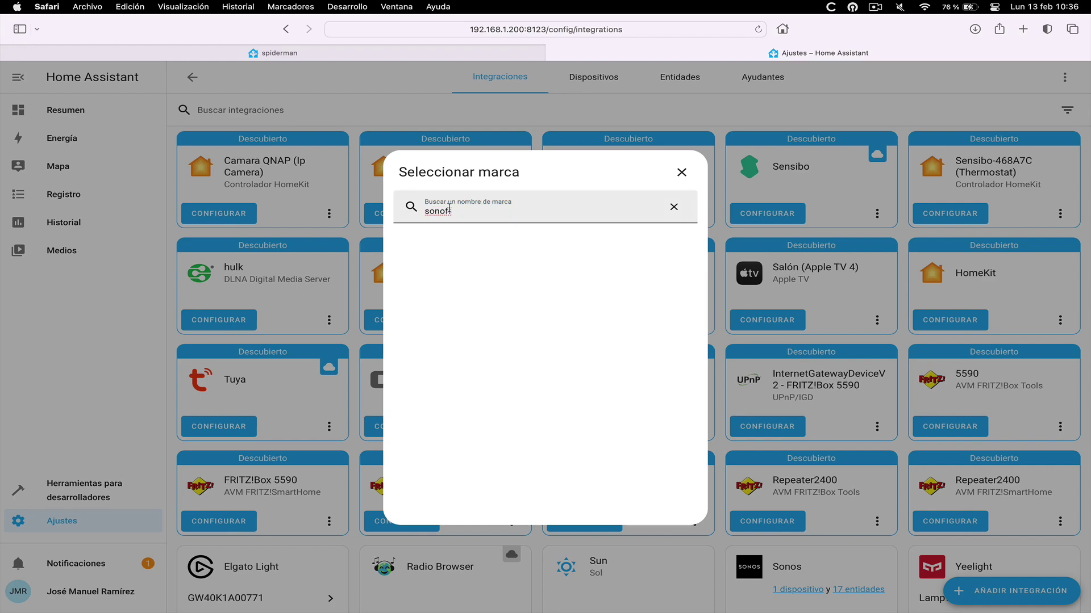
click(682, 173)
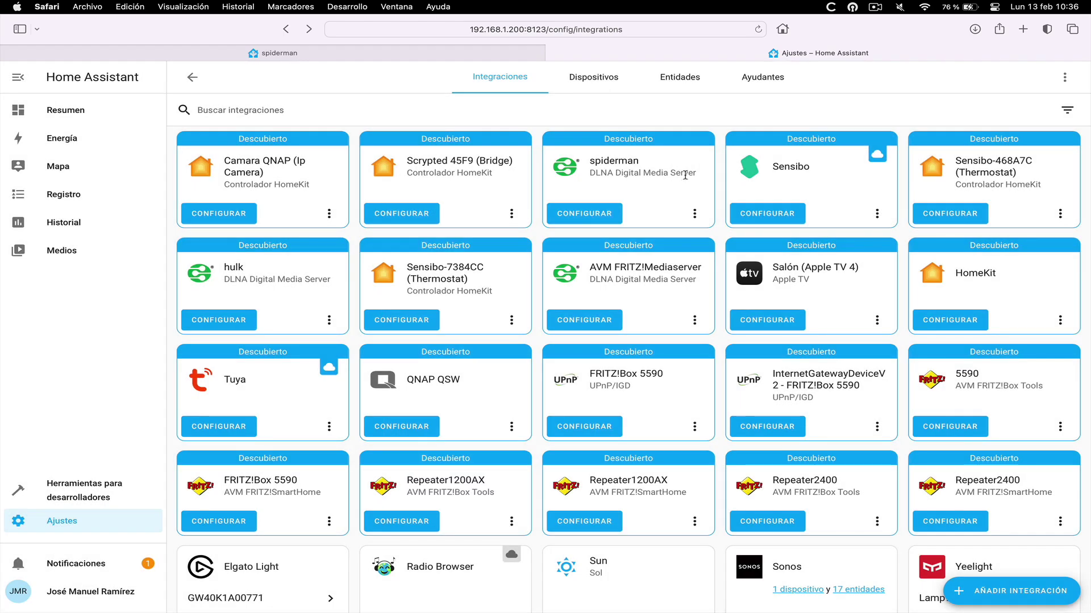
Open a bash console inside the home-assistant container and enlarge its window
click(341, 54)
click(77, 220)
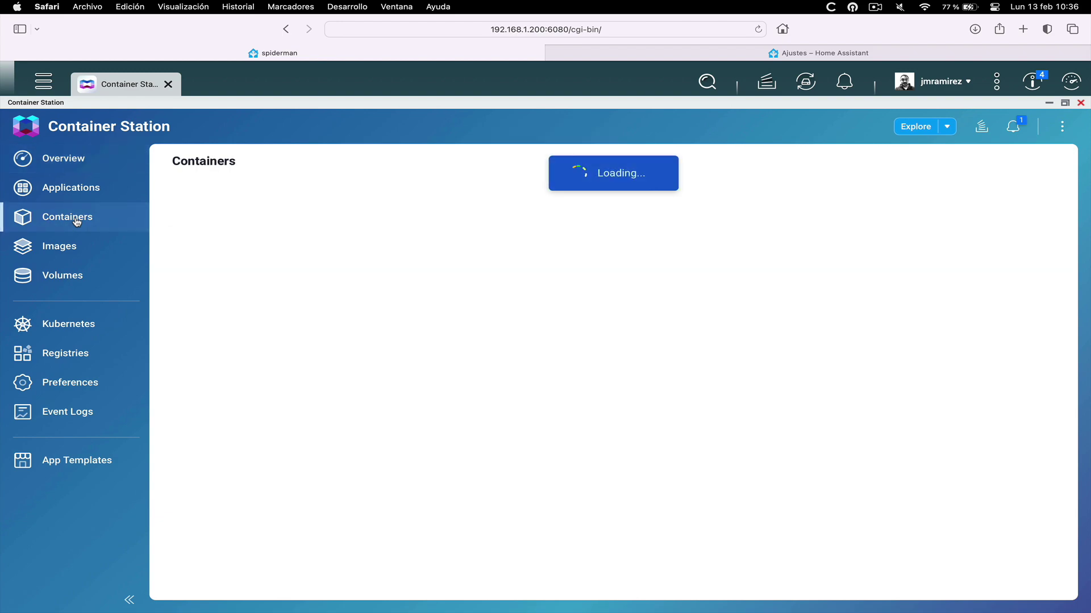
click(295, 231)
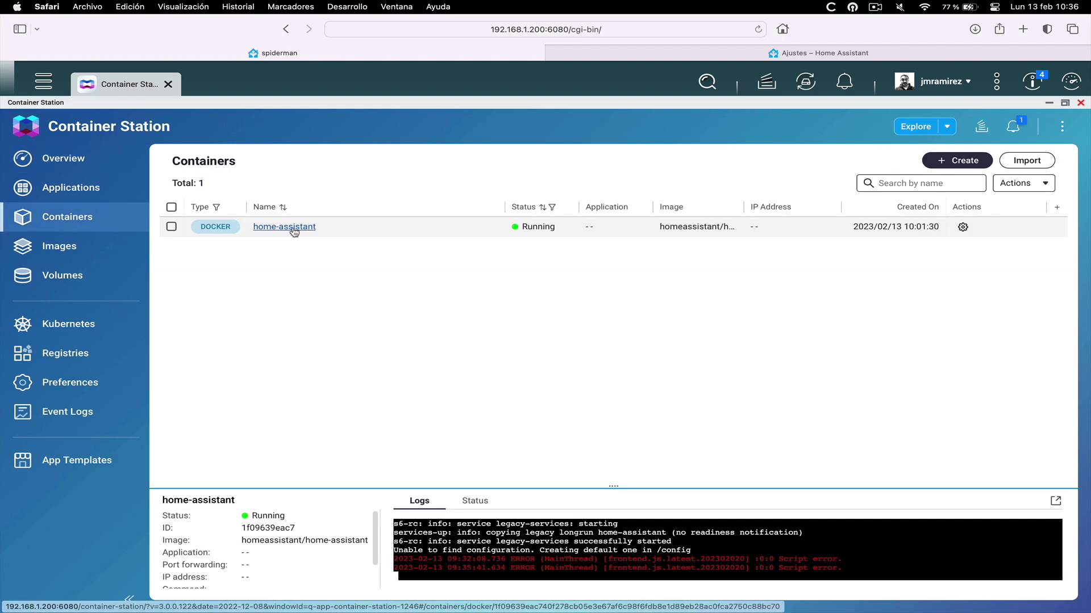
click(294, 229)
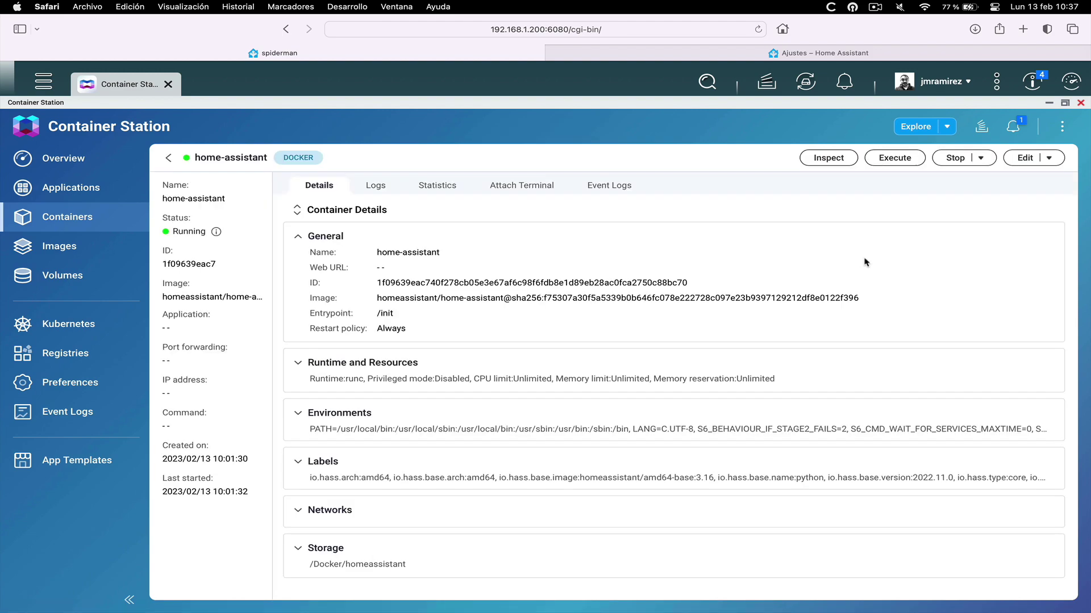
click(894, 164)
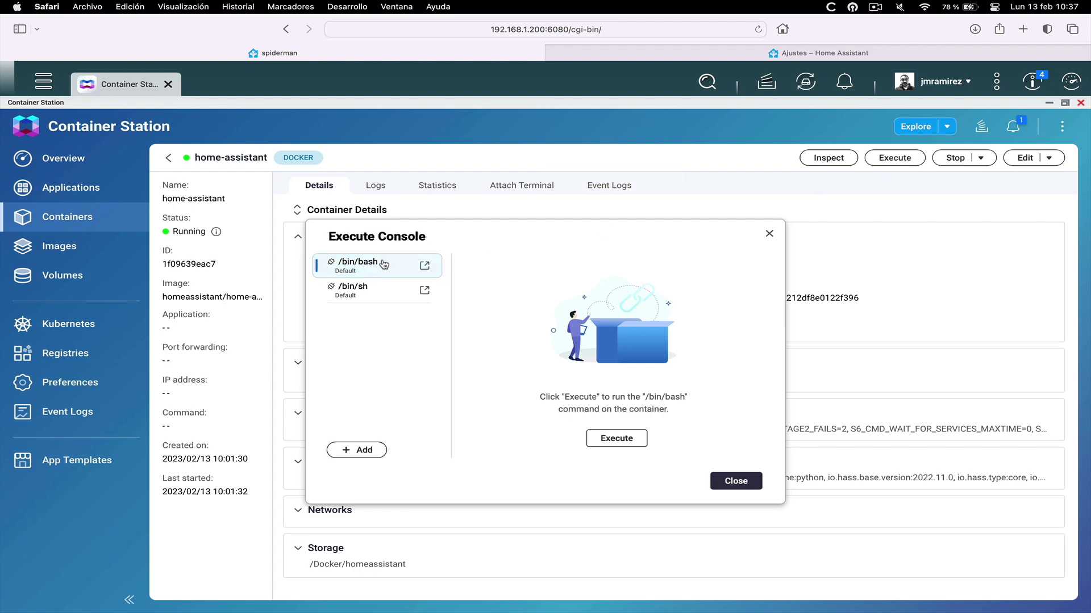
click(616, 438)
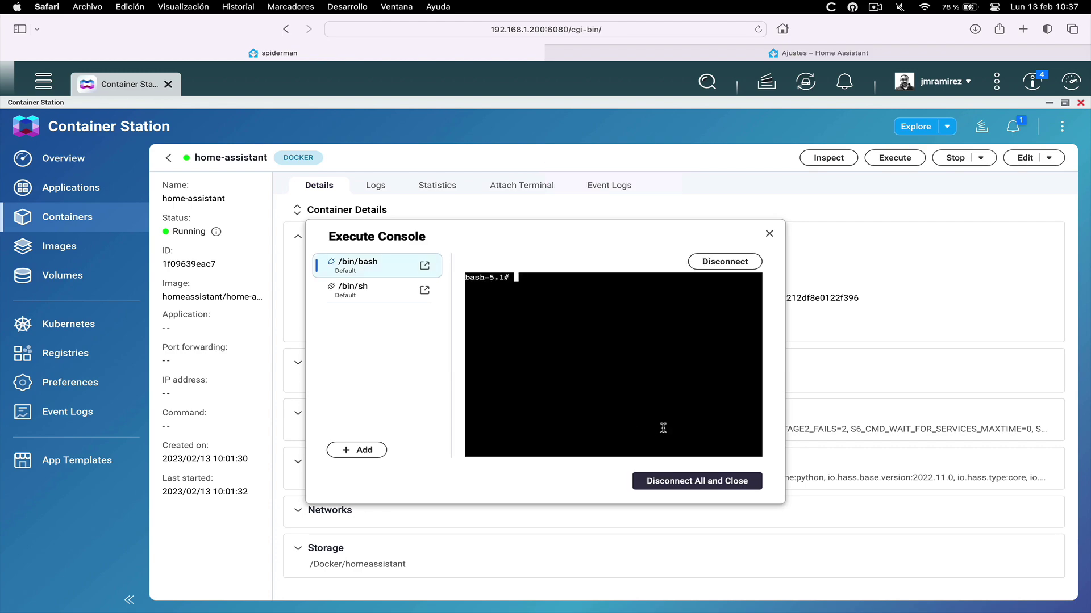
drag(784, 390, 994, 372)
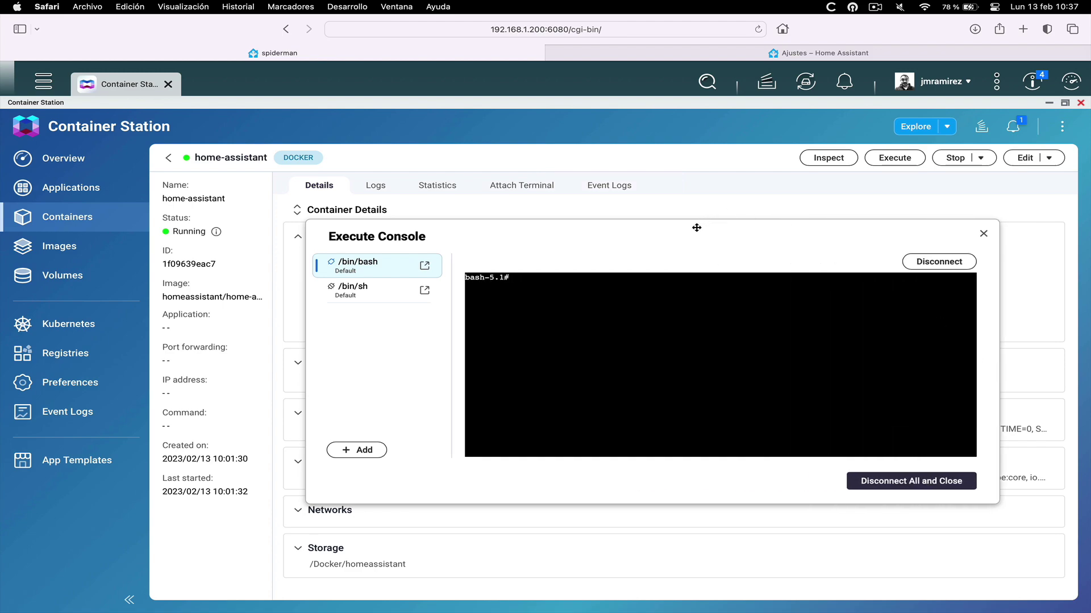
drag(696, 227, 591, 202)
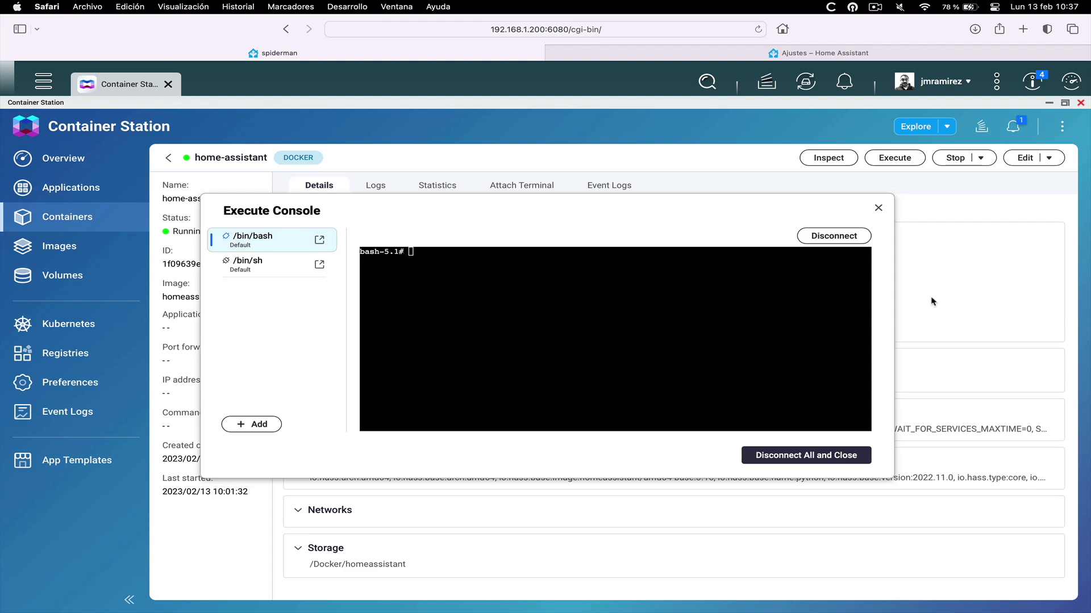
right_click(455, 277)
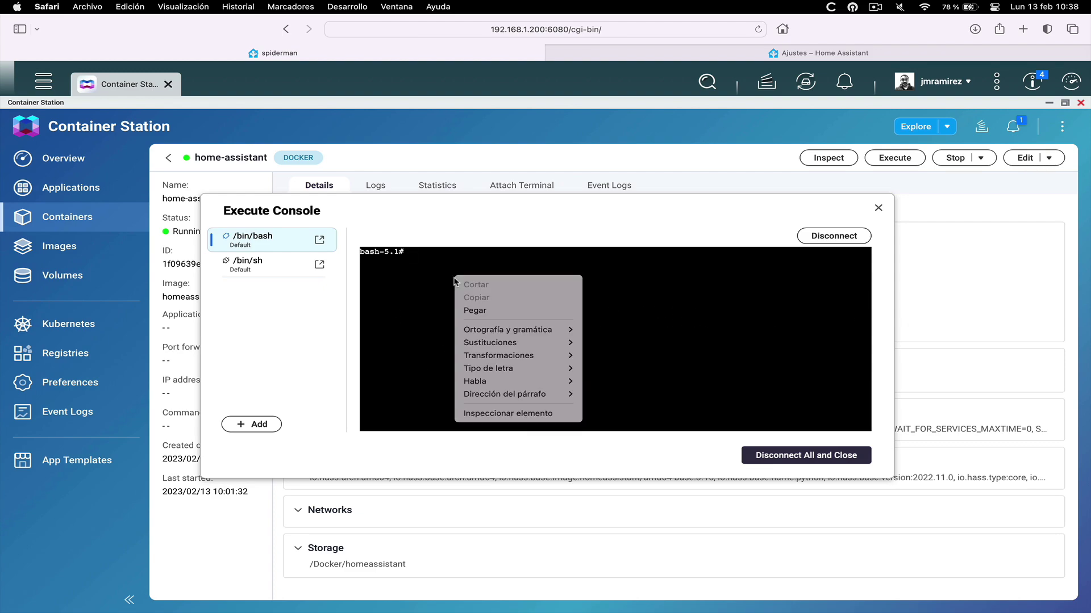
click(473, 311)
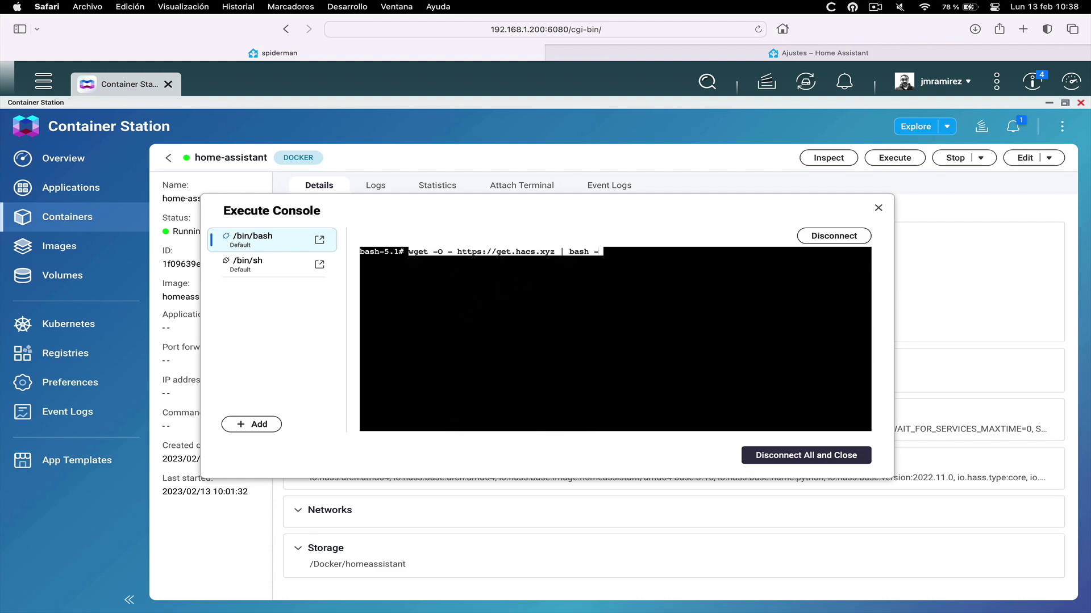
key(End)
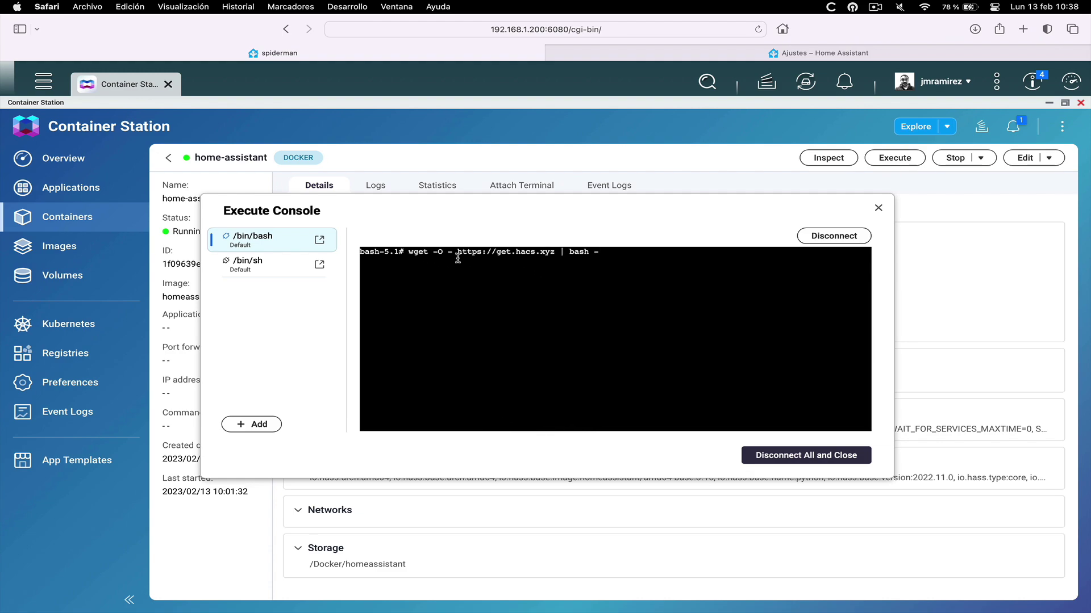
key(Return)
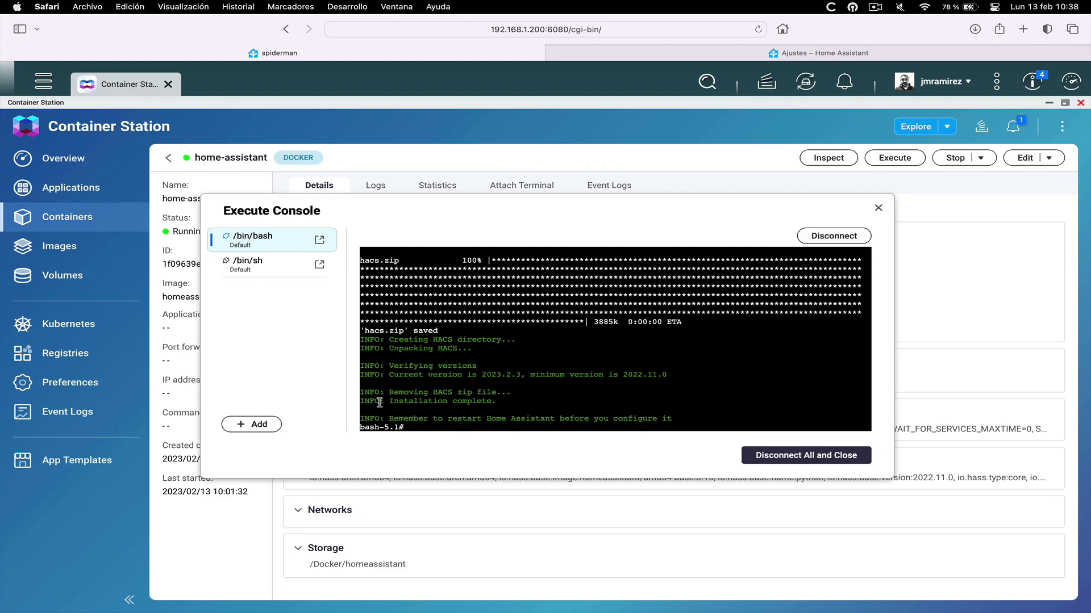
drag(362, 400, 499, 400)
click(499, 401)
drag(363, 419, 676, 418)
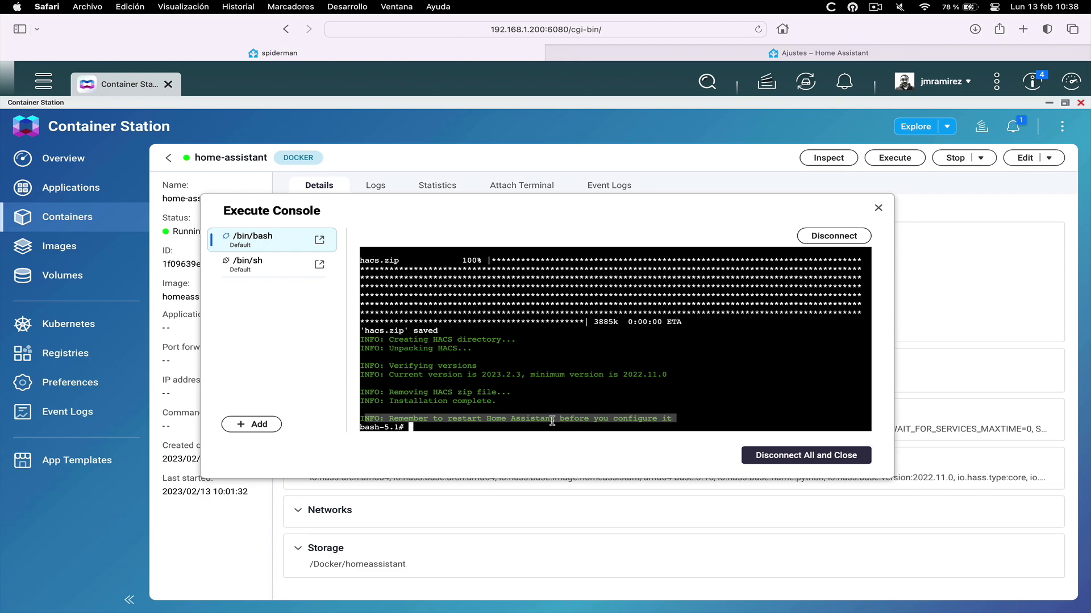
key(ctrl+Tab)
Restart Home Assistant from Ajustes > Sistema
click(46, 523)
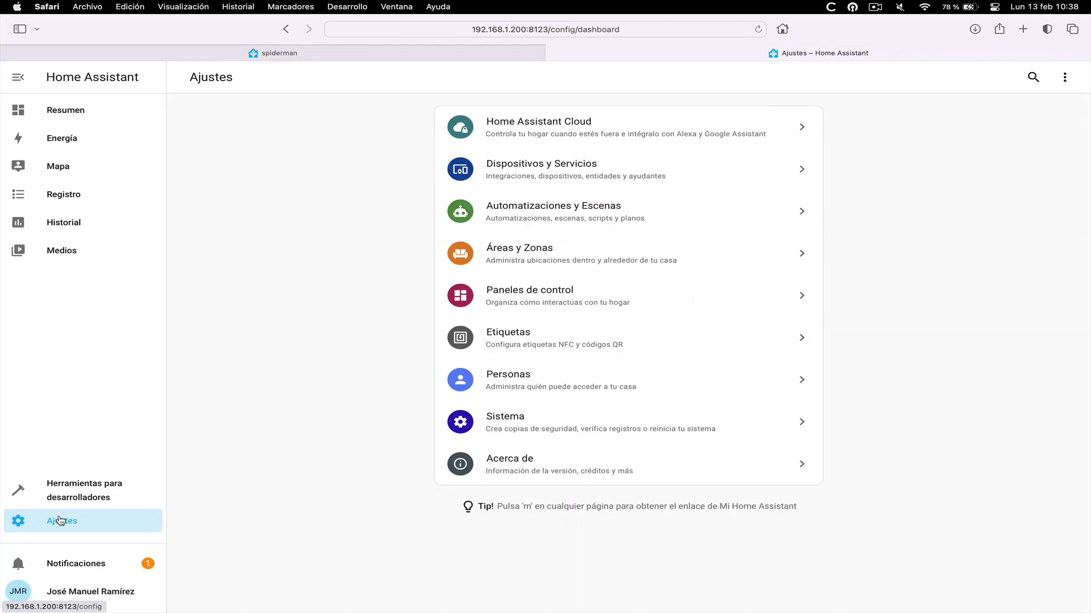
click(533, 428)
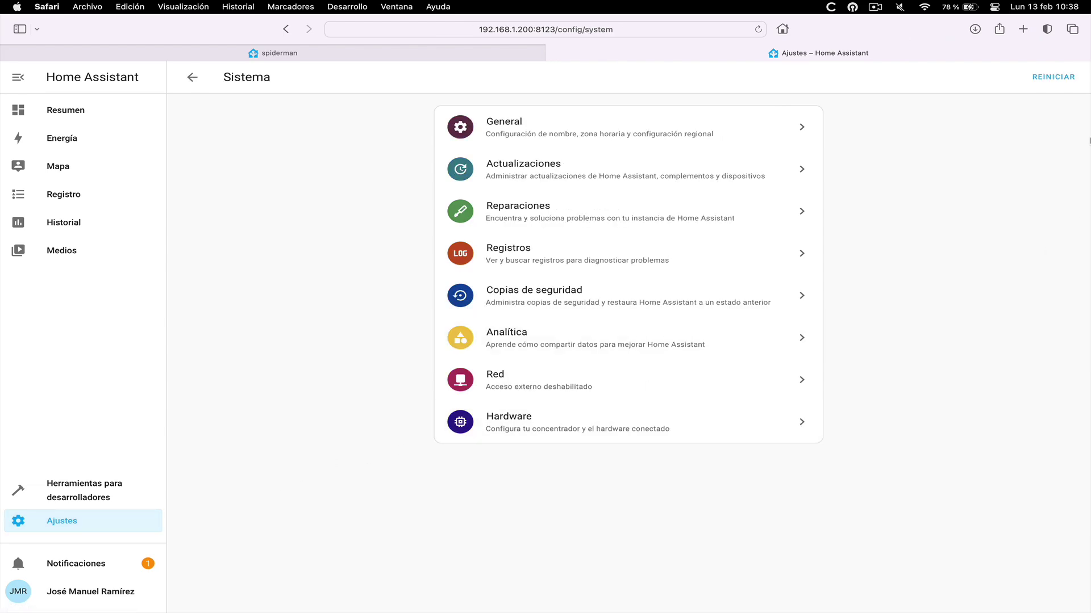
click(1053, 78)
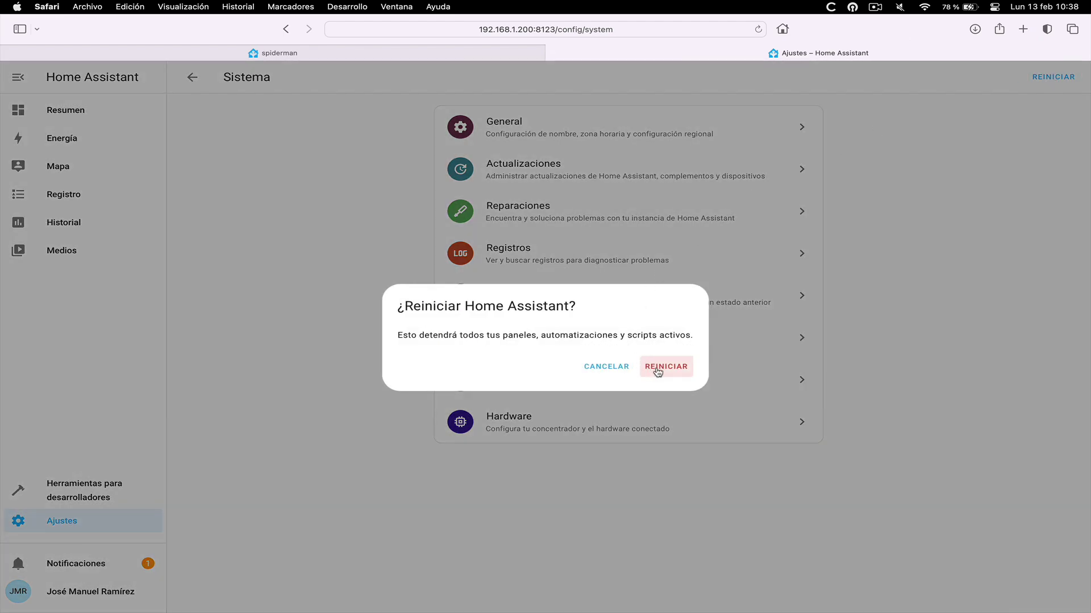
click(661, 367)
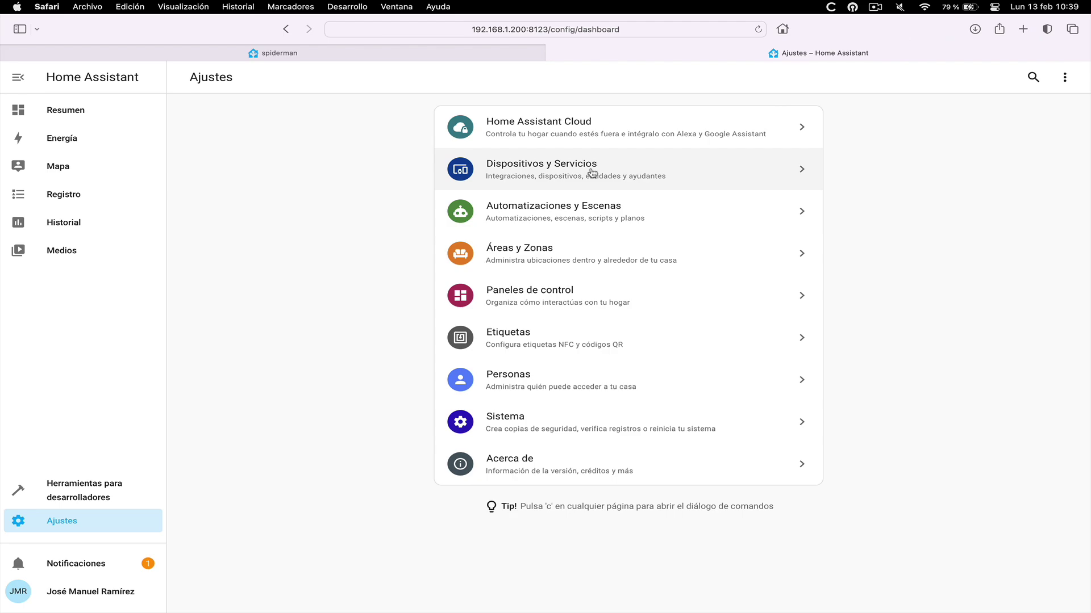
Add the HACS integration, accept all acknowledgements, and follow its GitHub activation link
click(592, 173)
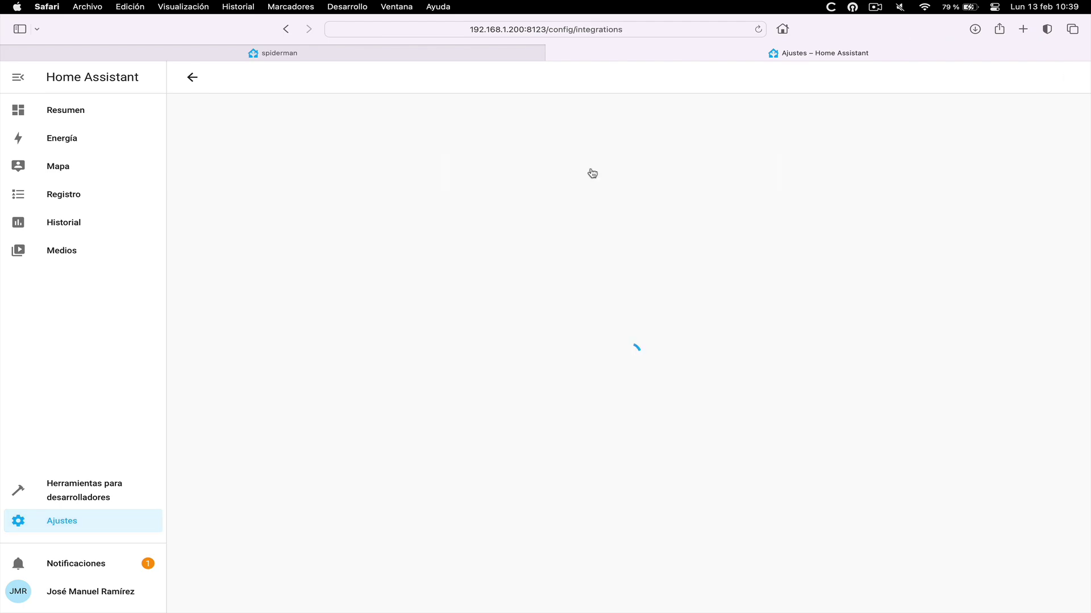
click(1011, 591)
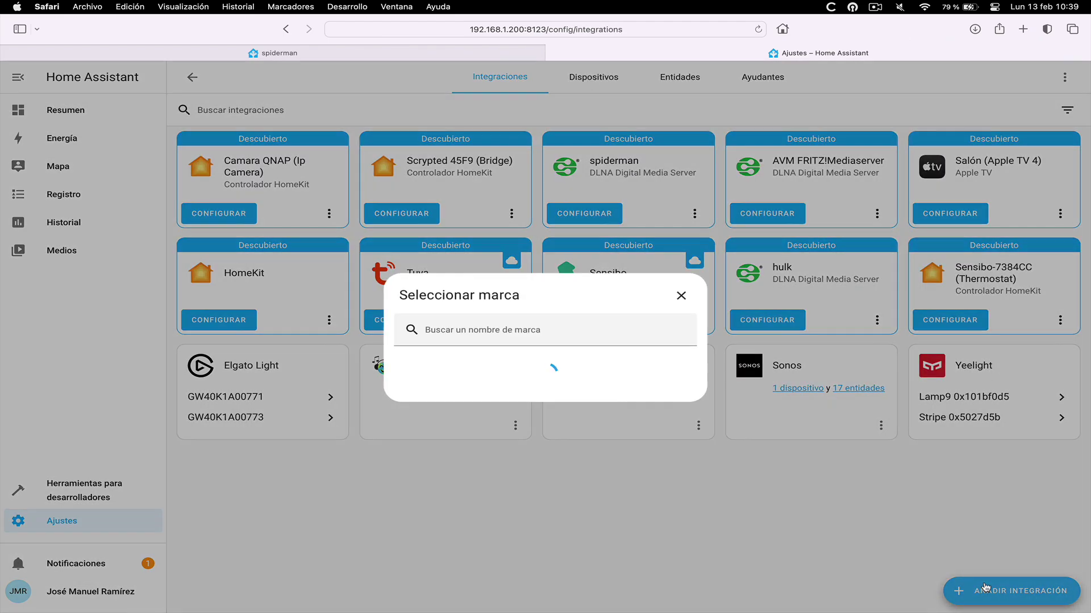
text(ha)
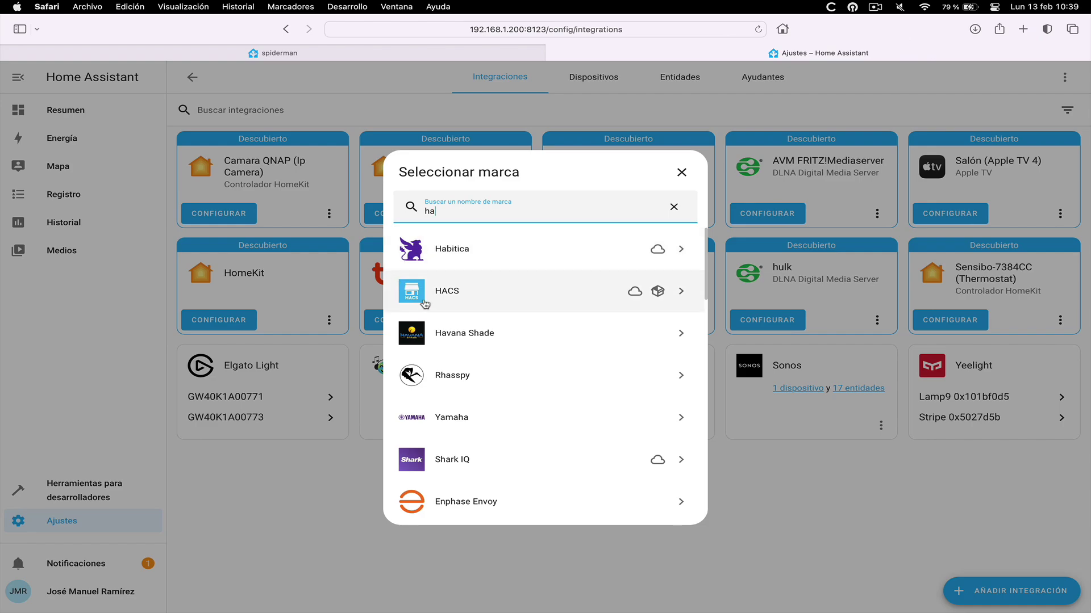
click(474, 302)
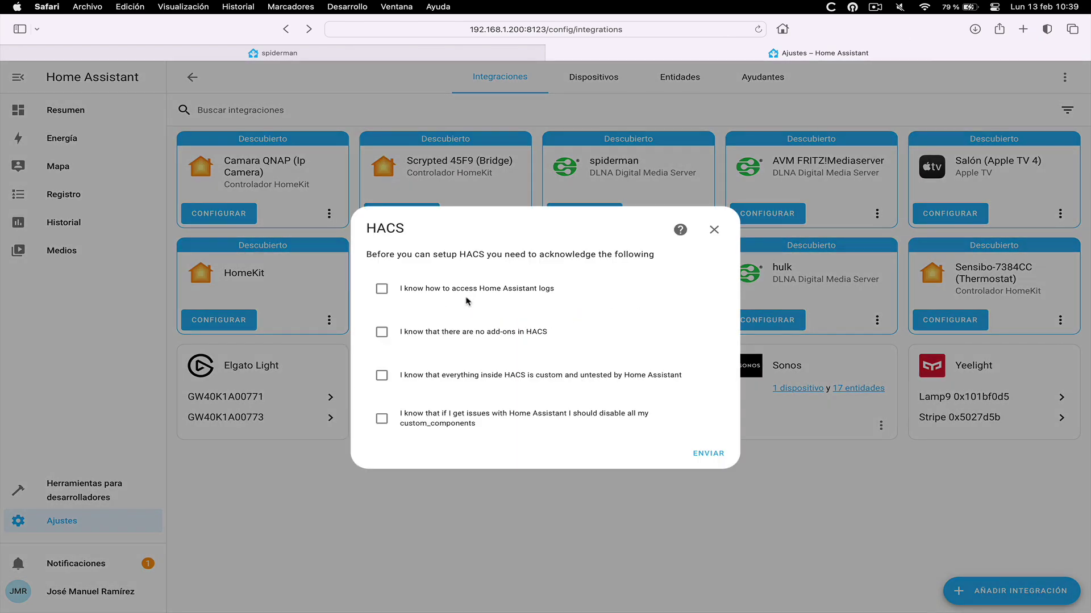
click(382, 333)
click(382, 375)
click(709, 454)
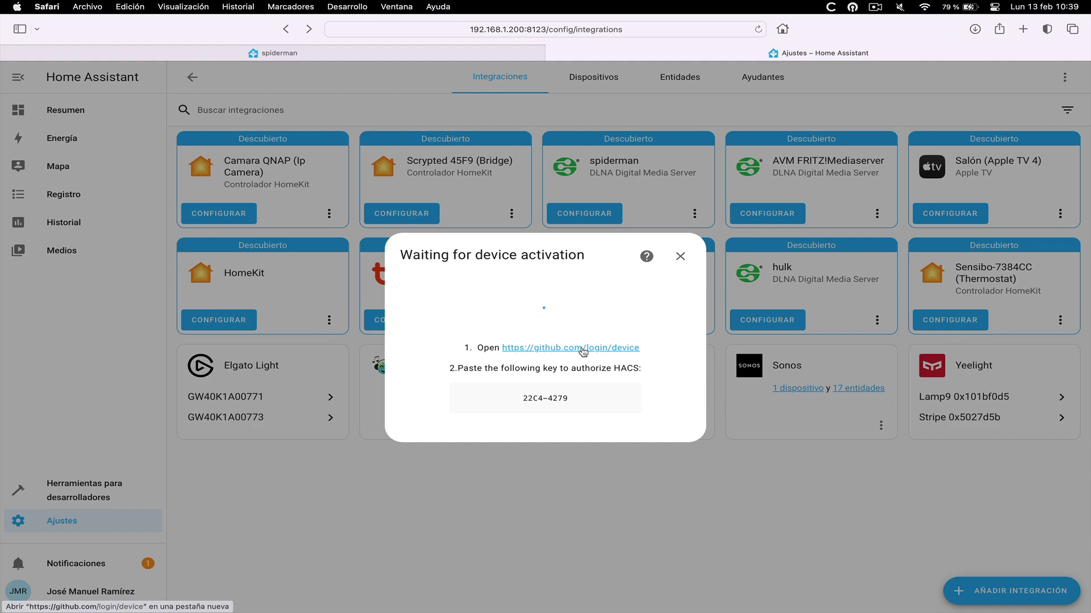
click(583, 349)
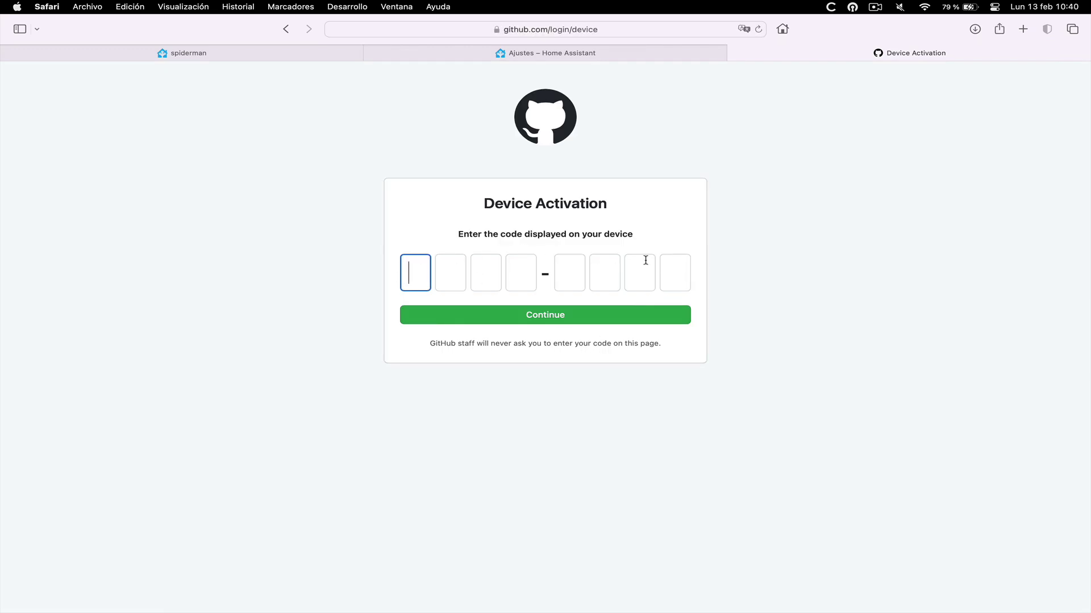
Enter the HACS device activation code on GitHub, authorize hacs, and close the tab
text(22C4-42)
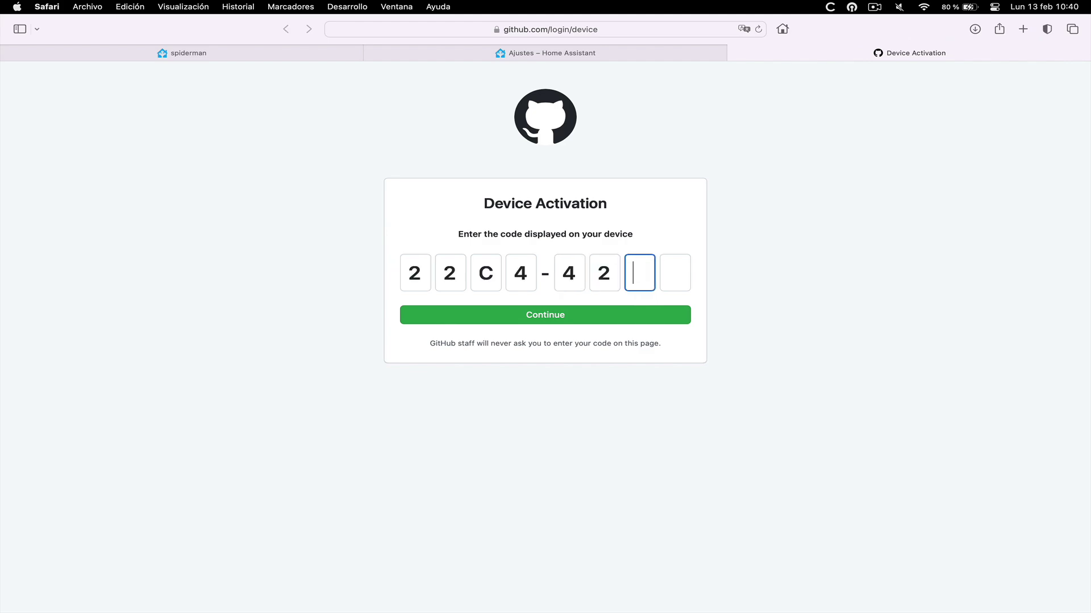
text(79)
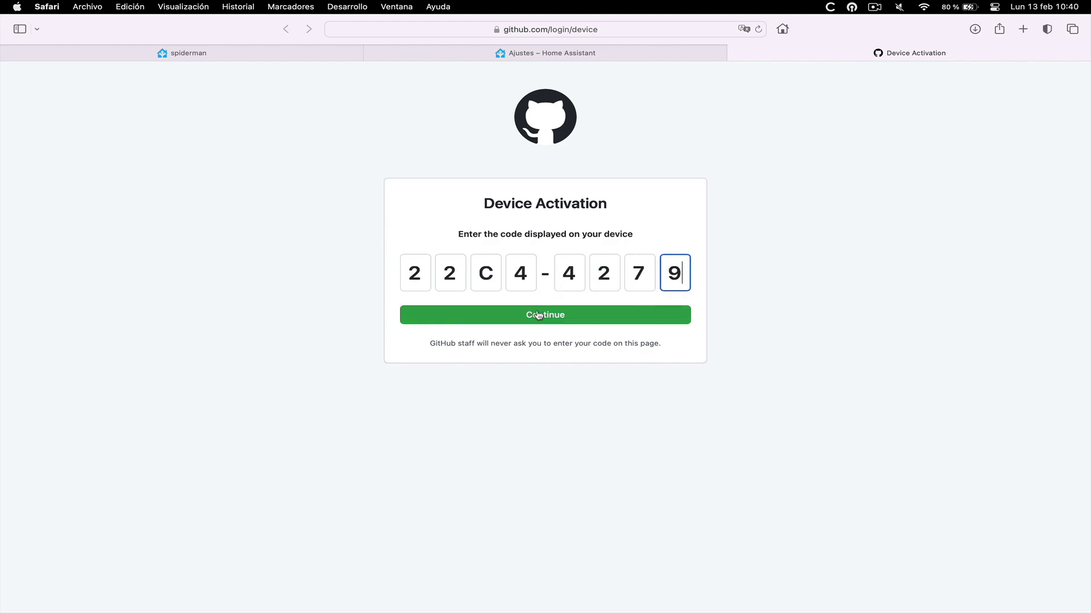
click(537, 316)
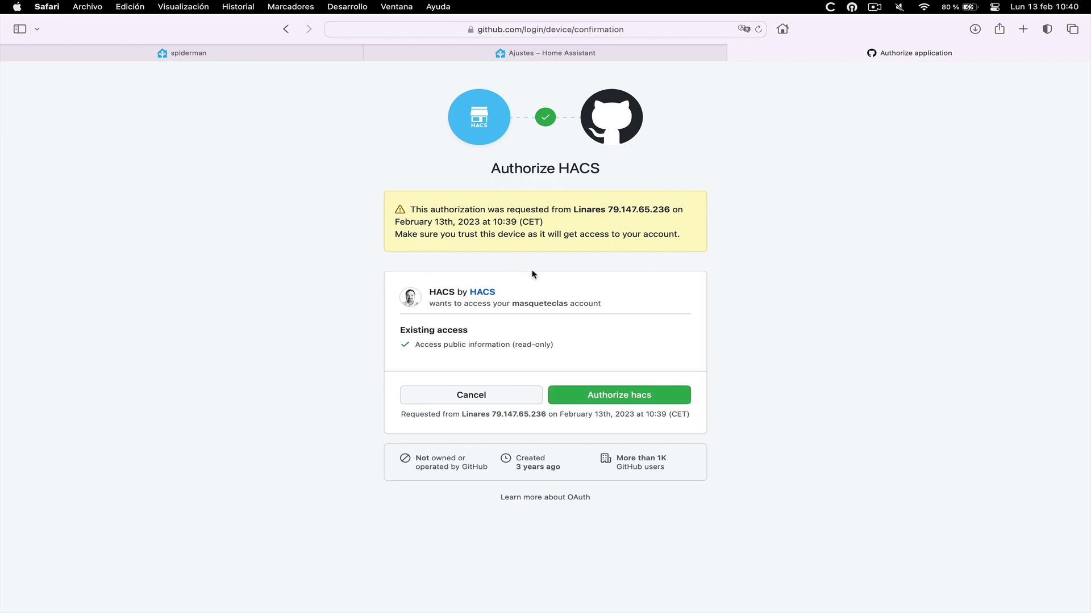
click(623, 396)
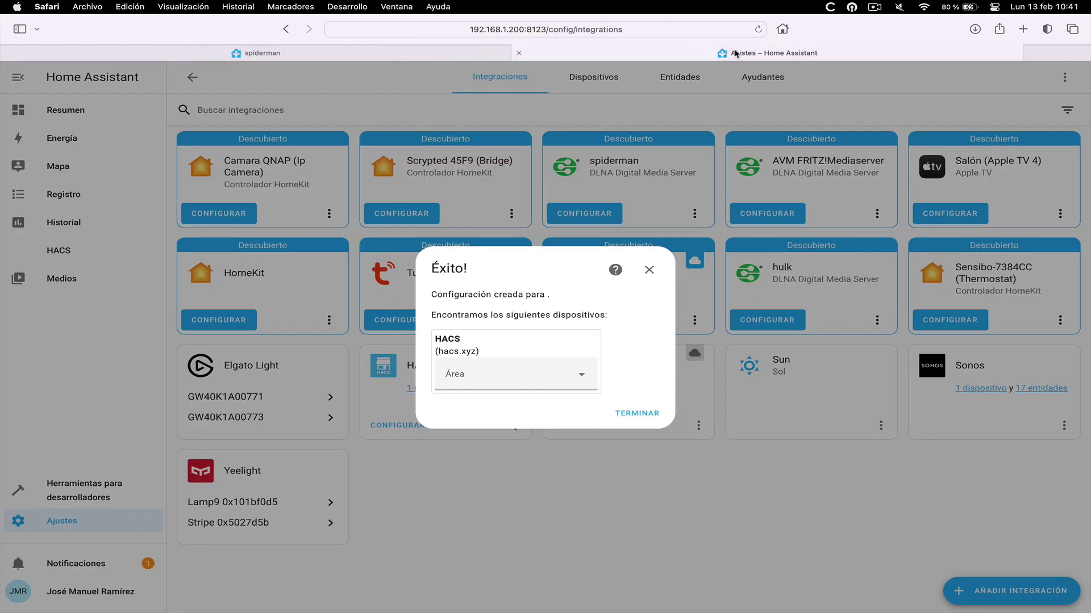
click(735, 52)
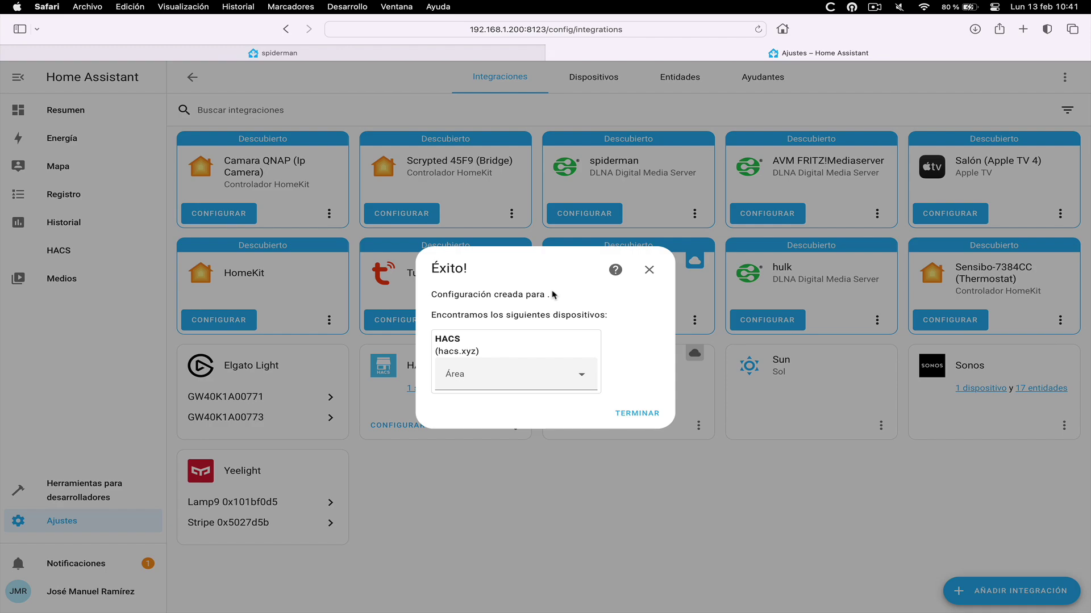
Assign the HACS device to a new area named Estudio
click(582, 377)
click(471, 520)
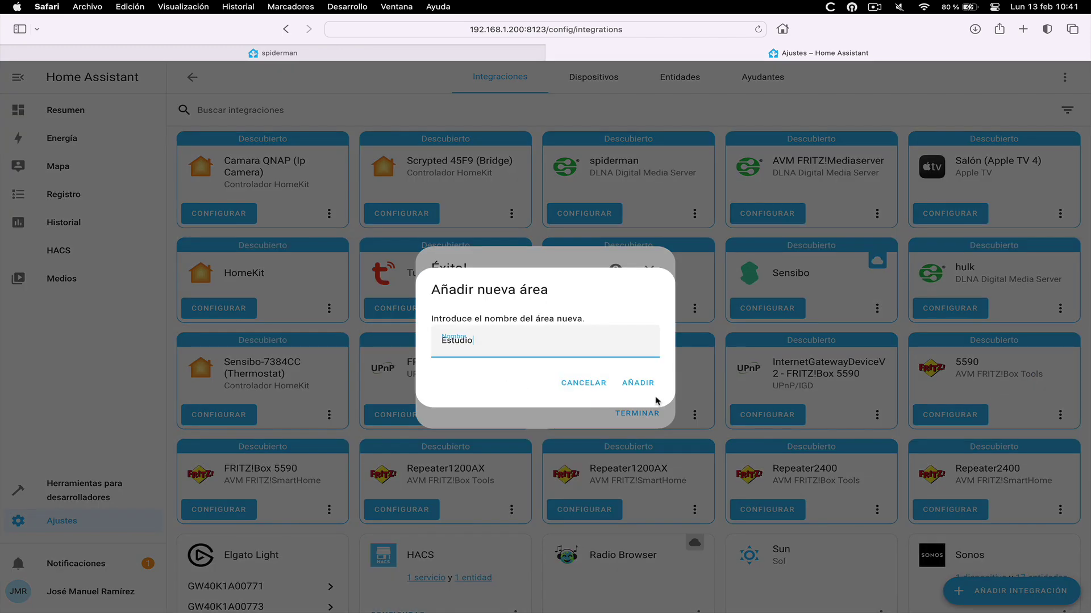
click(640, 384)
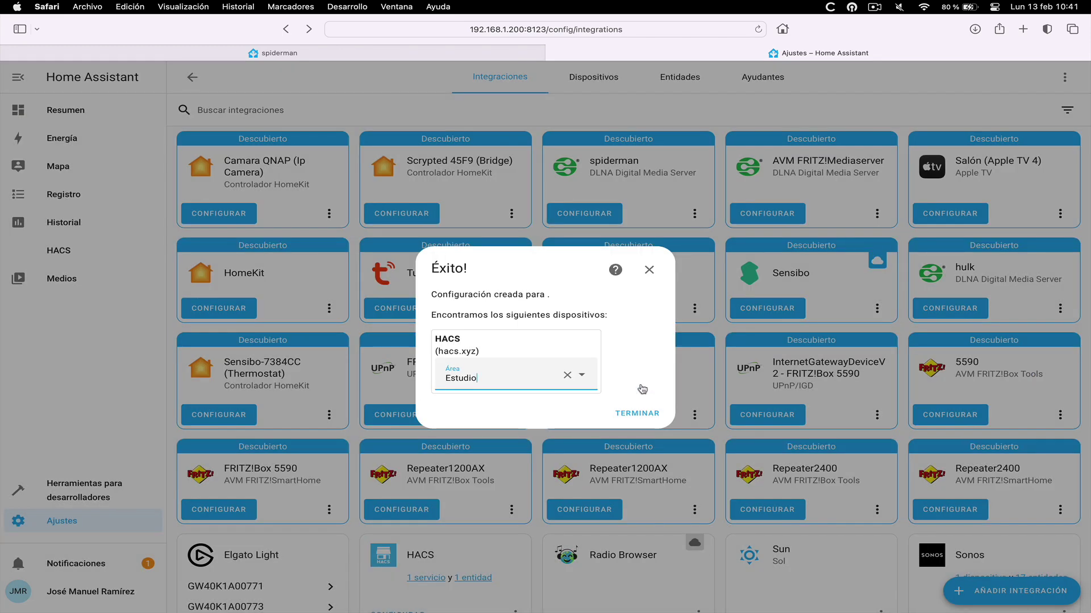
Finish the HACS setup and open the options on the HACS card
click(638, 414)
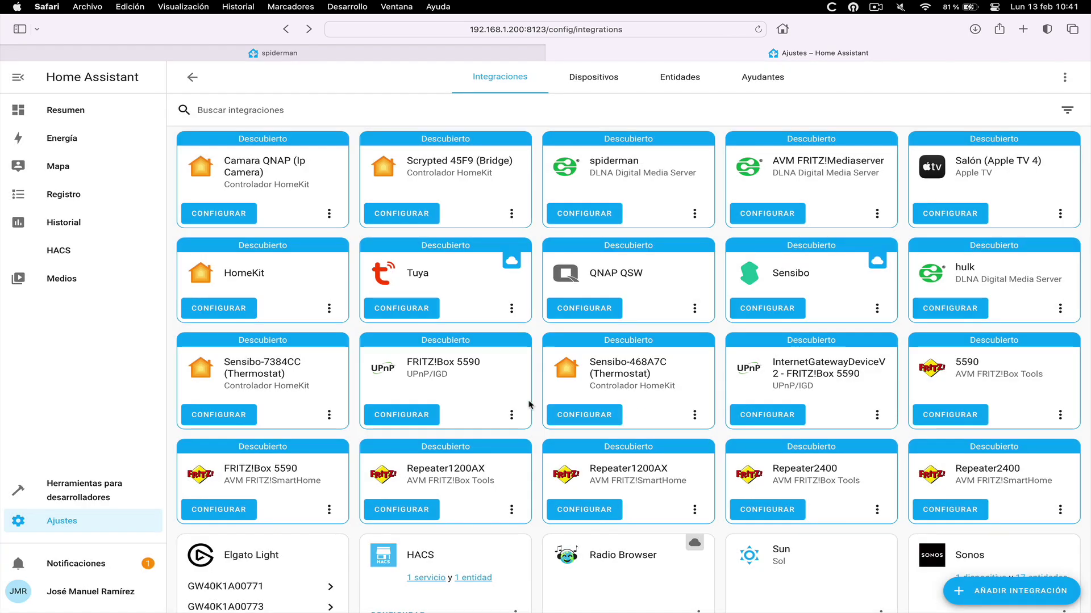
scroll(530, 404, down, 3)
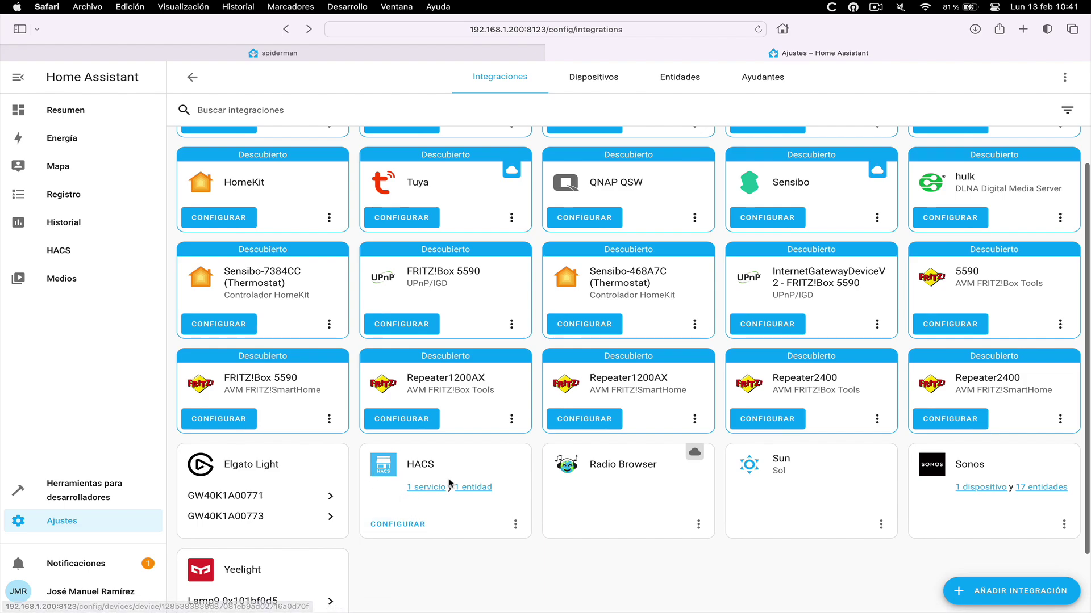
click(405, 526)
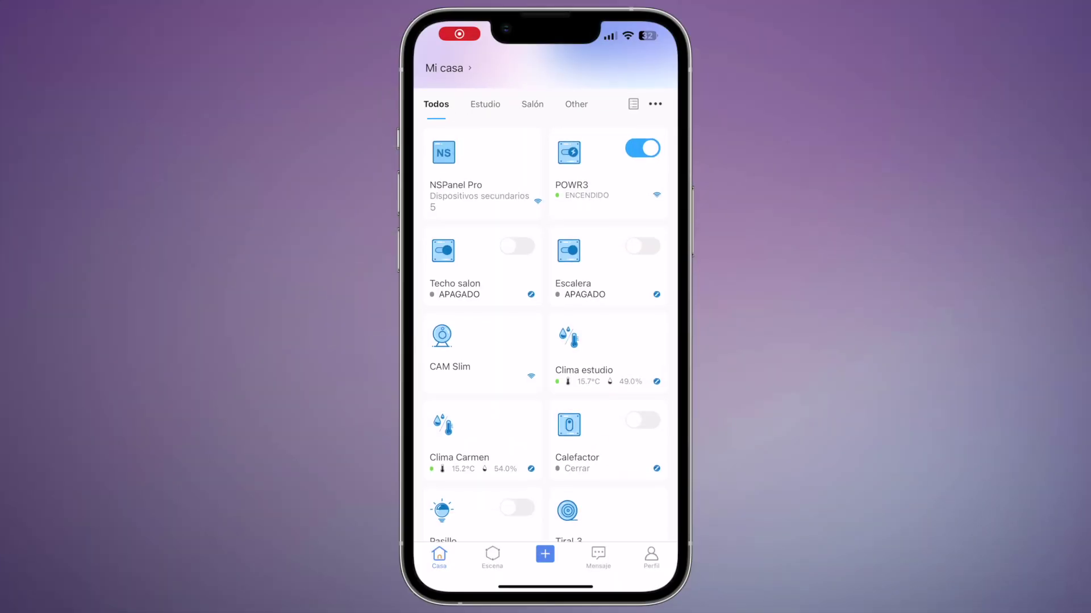
Look through the eWeLink app and switch to its account profile screen
scroll(545, 334, down, 3)
scroll(546, 334, up, 2)
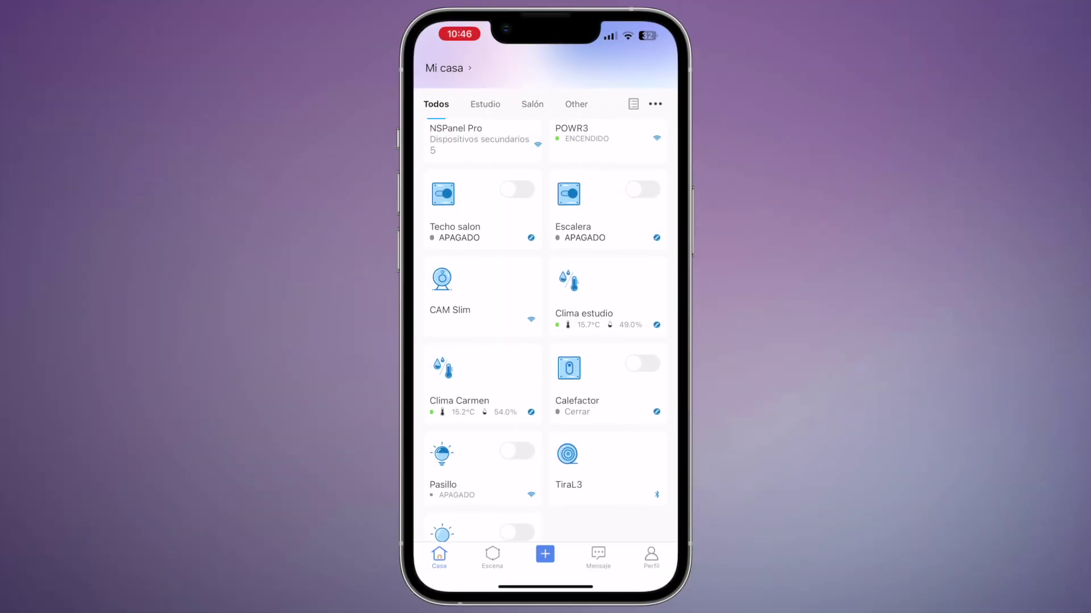
scroll(546, 334, down, 3)
scroll(546, 334, up, 3)
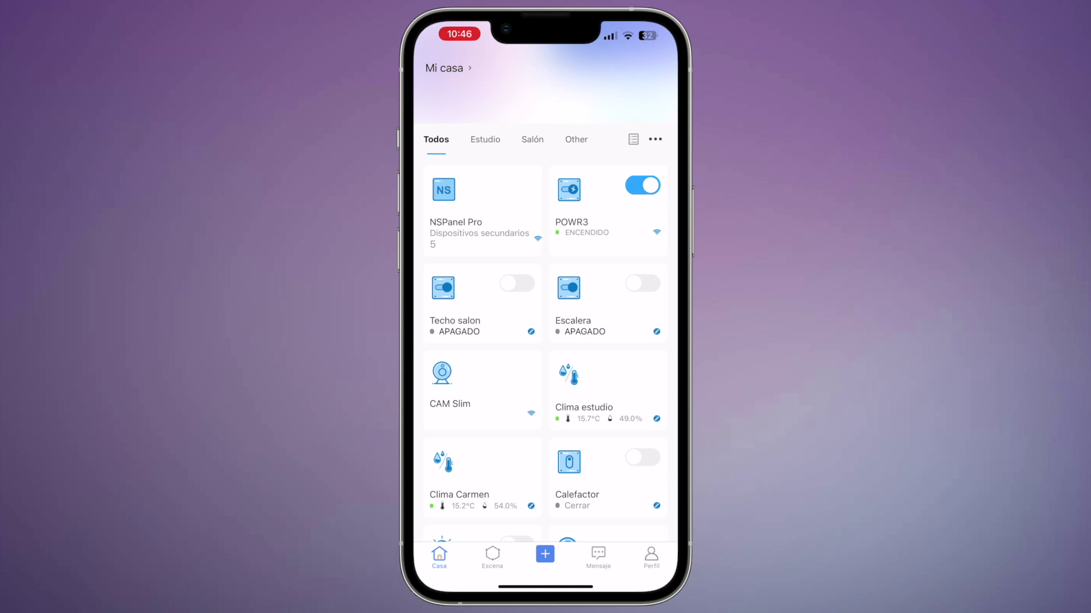
click(651, 557)
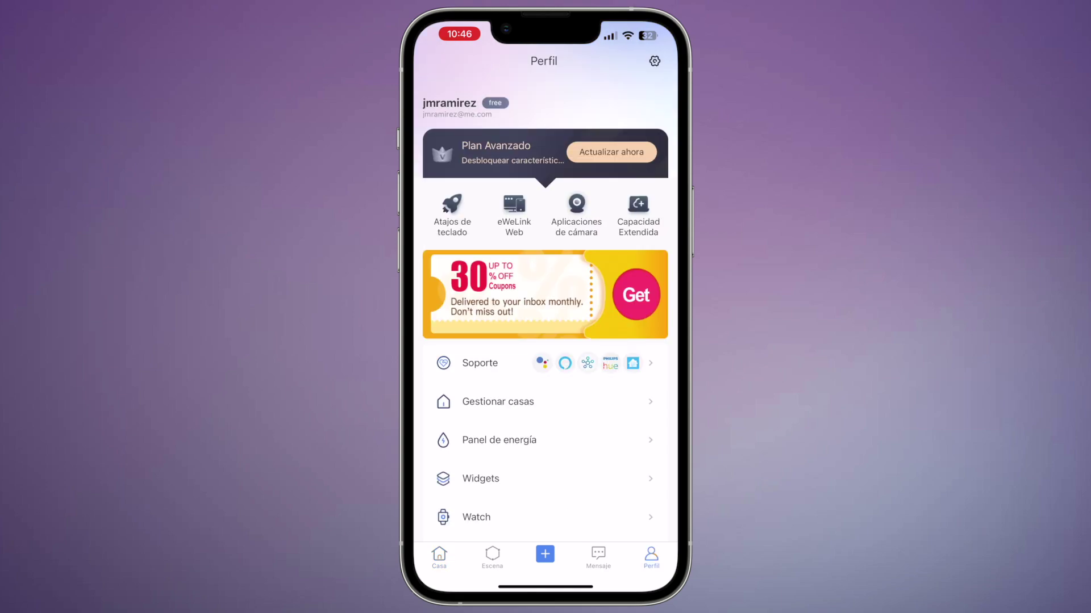
Open Contraseña in eWeLink's Configuración, then return to the HACS Community Store
scroll(545, 328, down, 1)
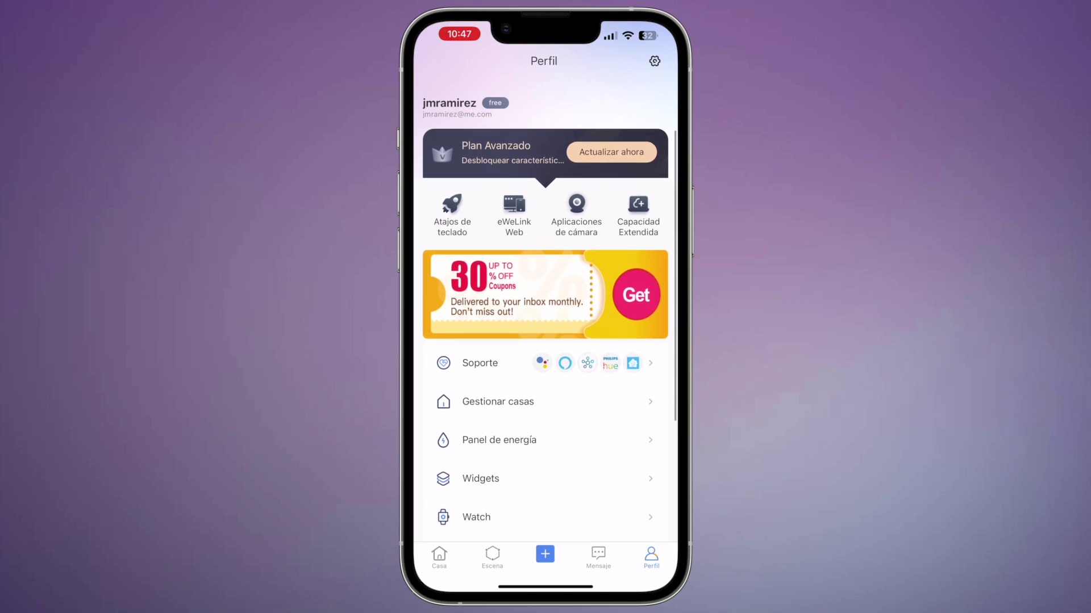
click(654, 61)
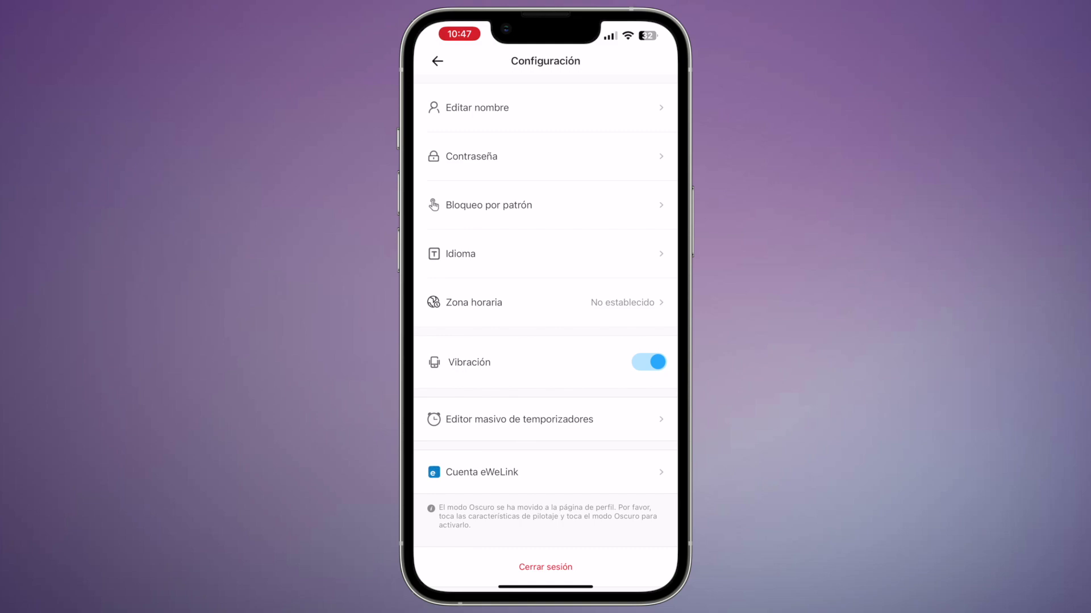
click(472, 156)
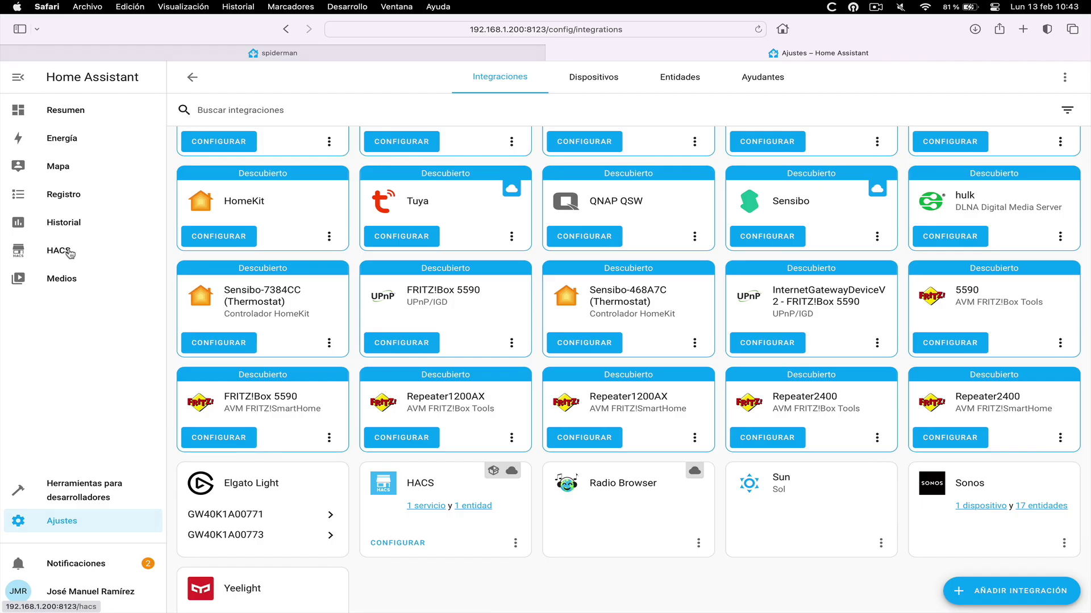
click(68, 251)
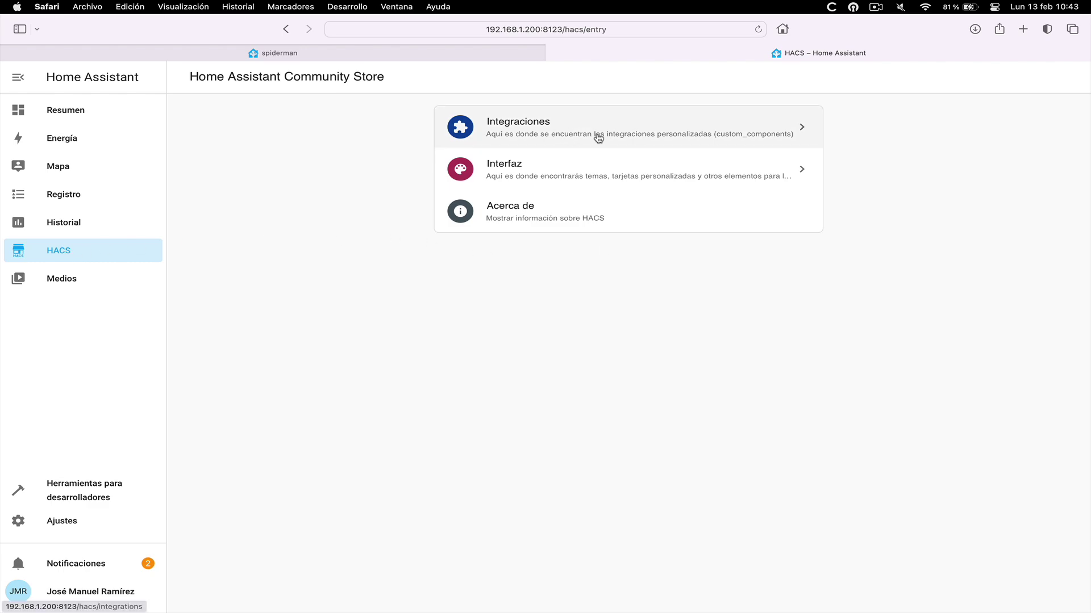
In HACS Integraciones, browse downloadable repositories and search for 'ewel'
click(596, 136)
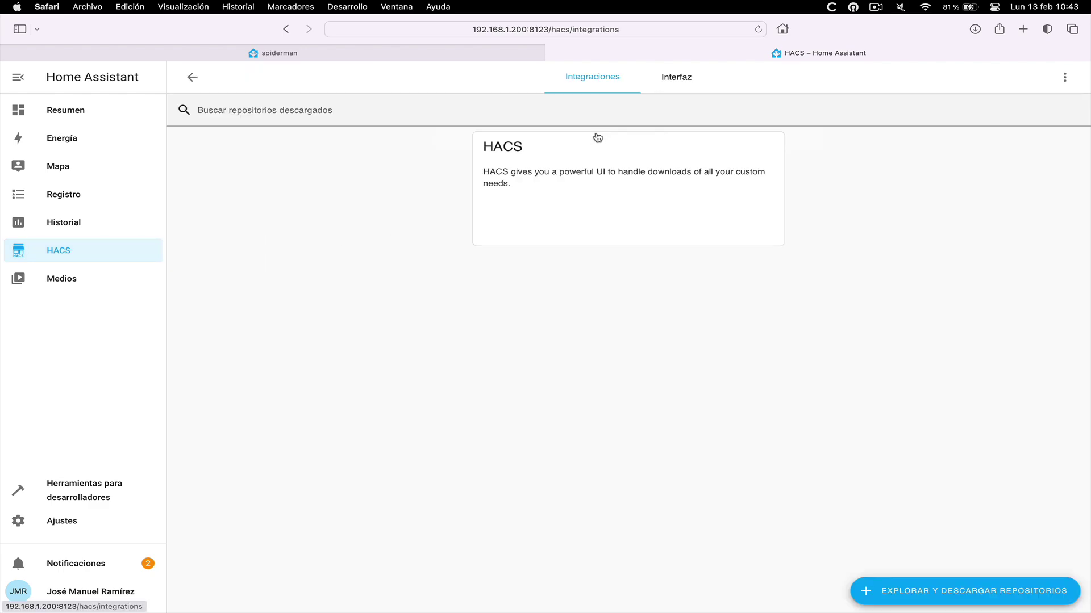
click(944, 591)
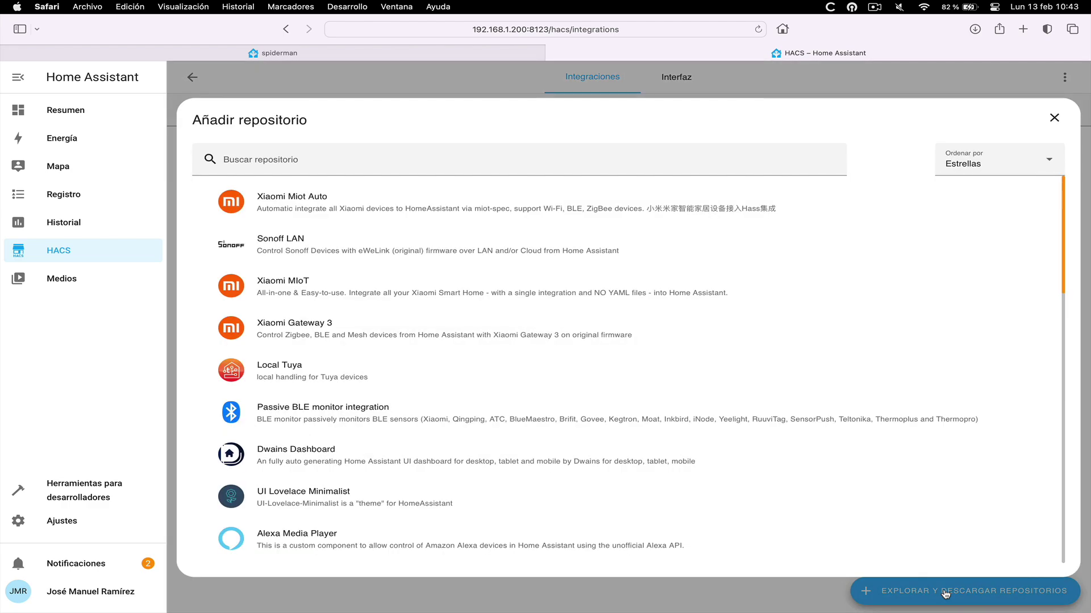
click(323, 157)
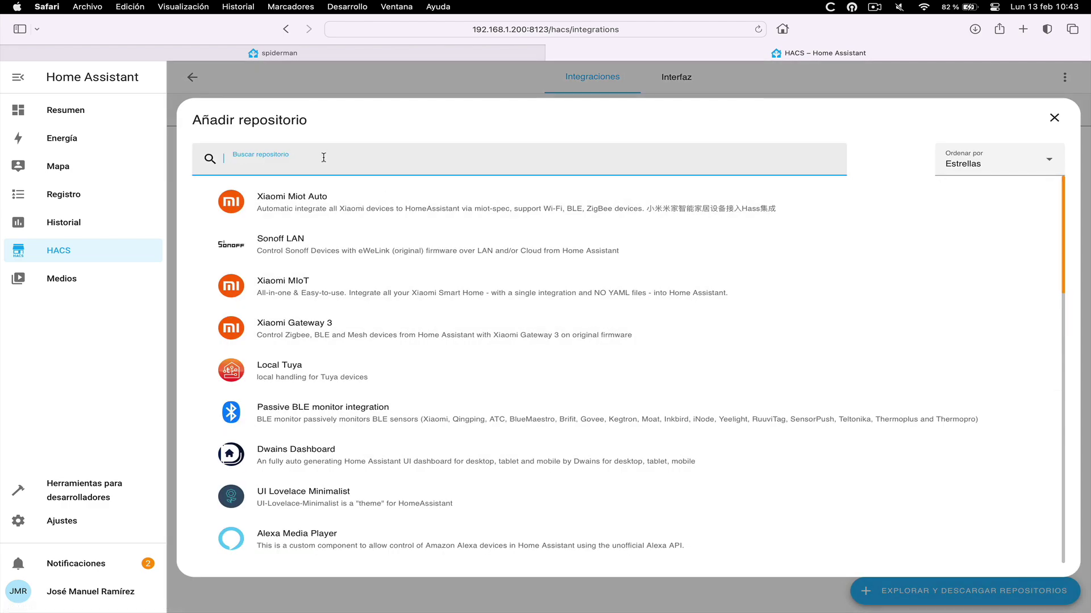
text(ew)
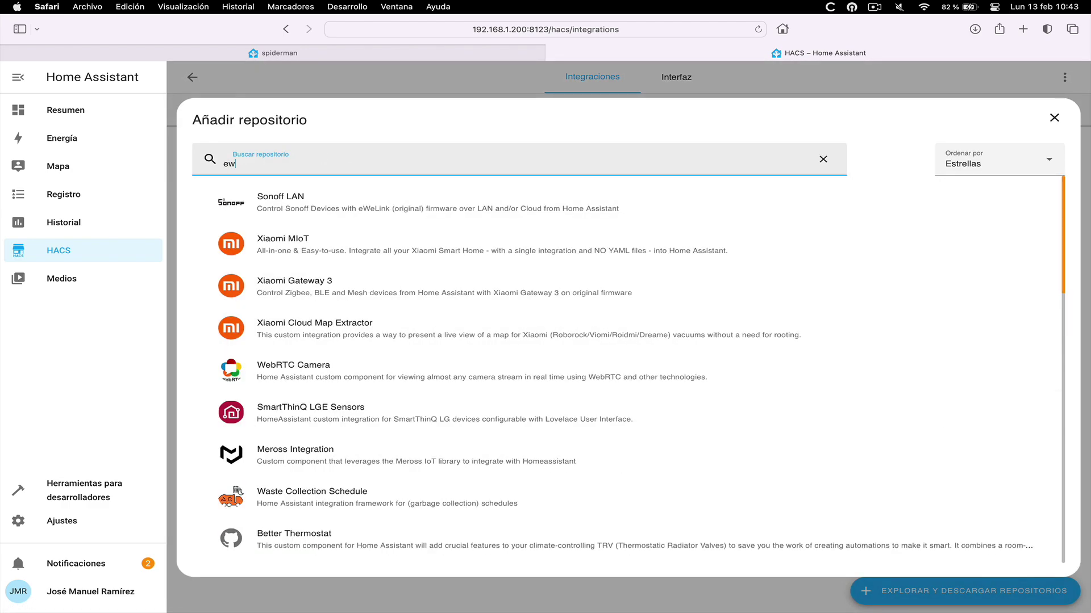
text(e)
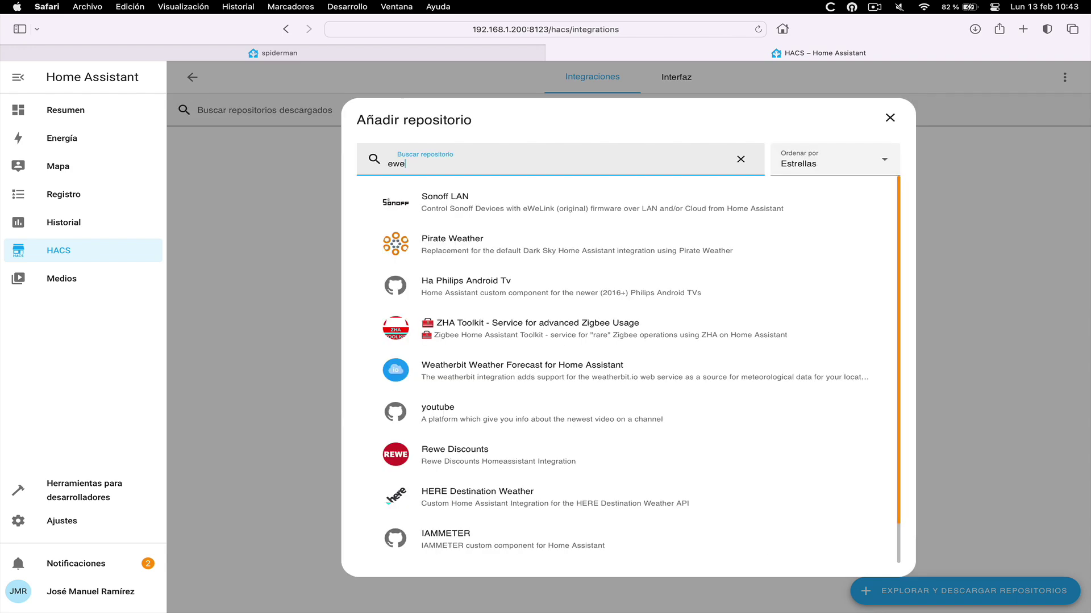
text(l)
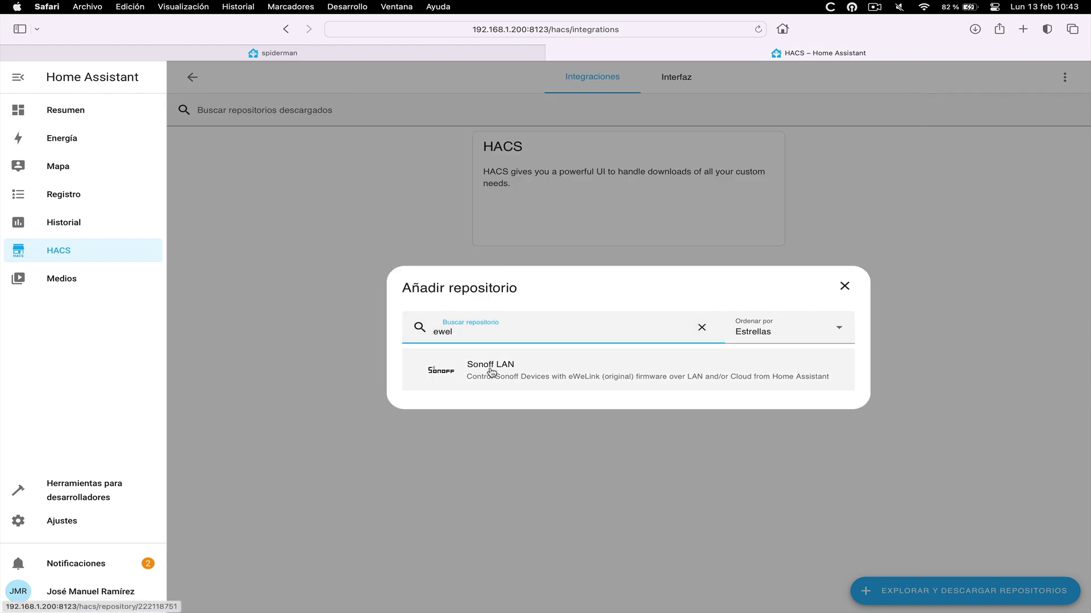
Download Sonoff LAN version v3.4.0 from its repository page
click(482, 369)
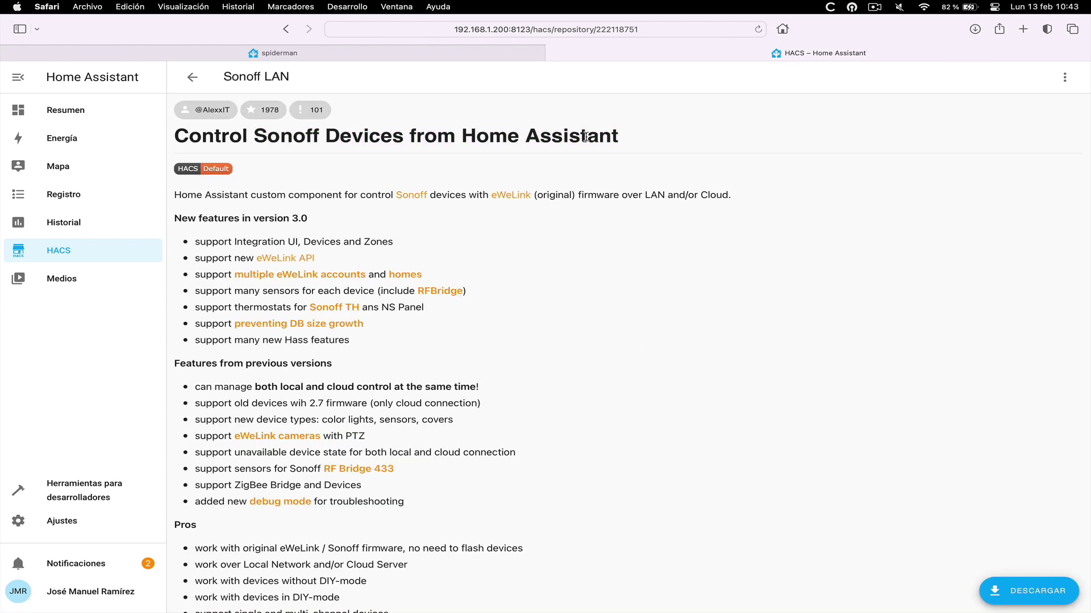
click(1032, 596)
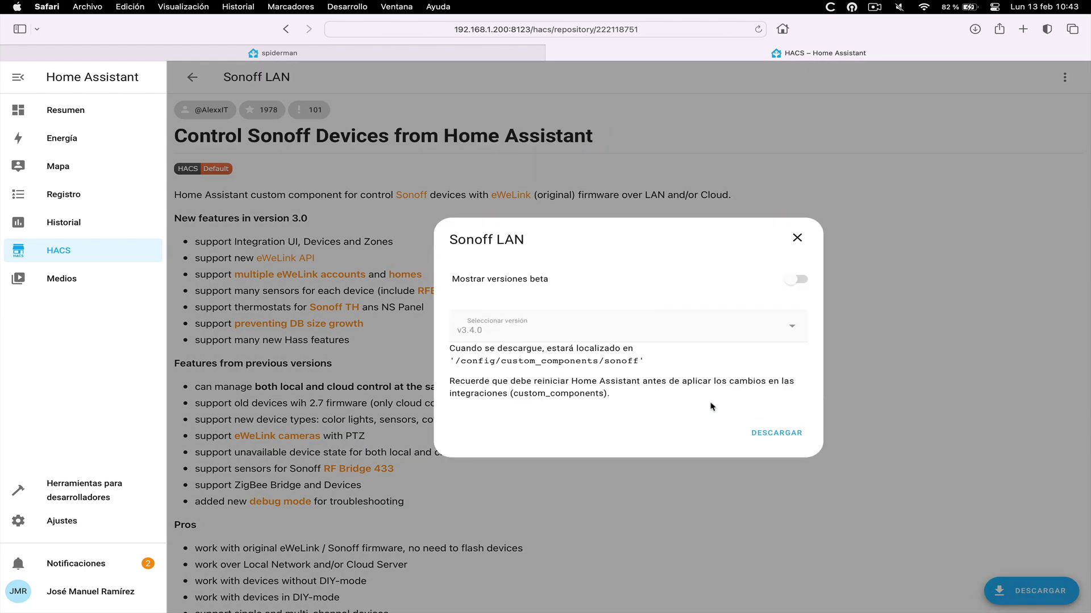
click(778, 433)
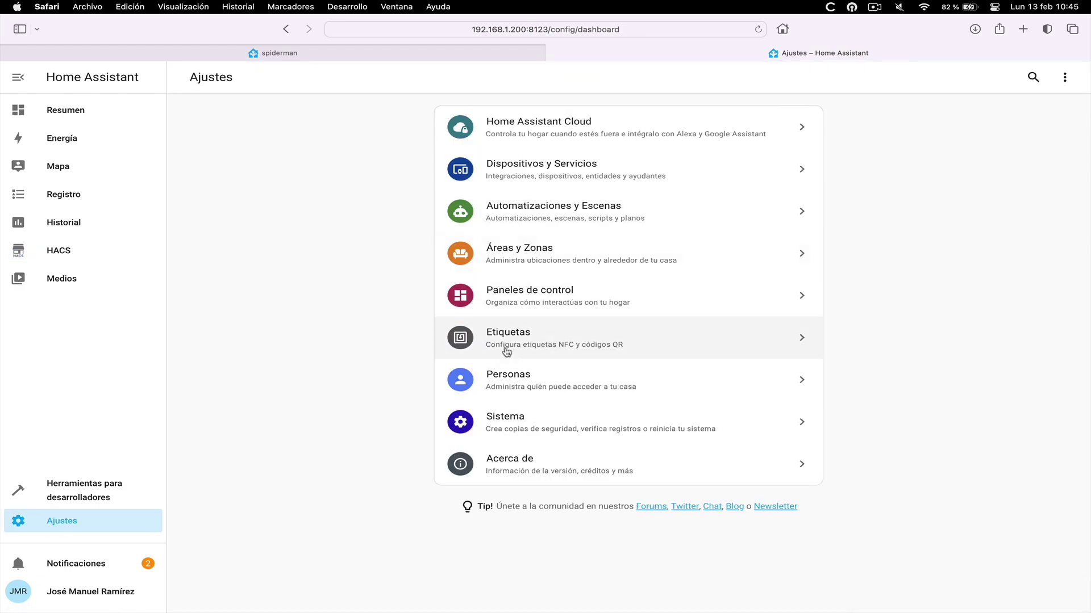
Restart Home Assistant from Ajustes > Sistema
click(565, 430)
click(1049, 79)
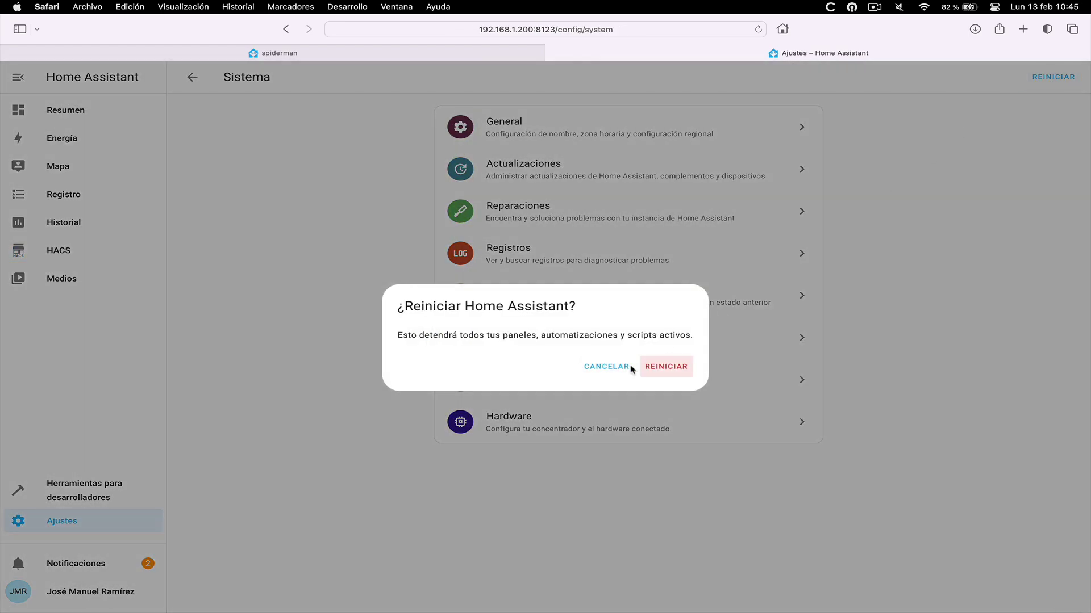
click(664, 366)
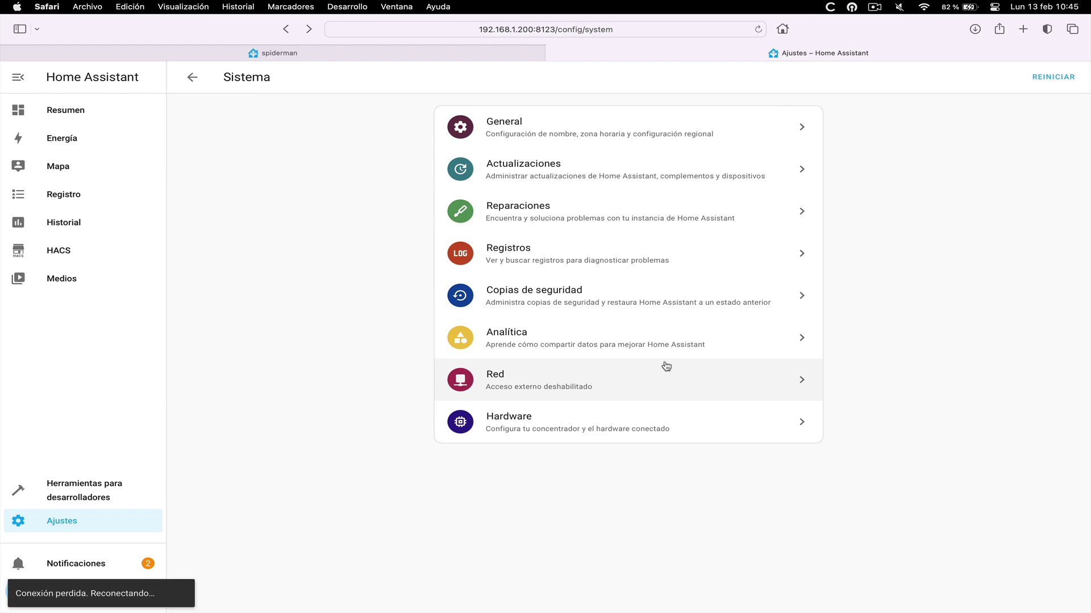
Verify Sonoff LAN appears among HACS integrations, then go to the integrations settings page
click(139, 241)
click(587, 121)
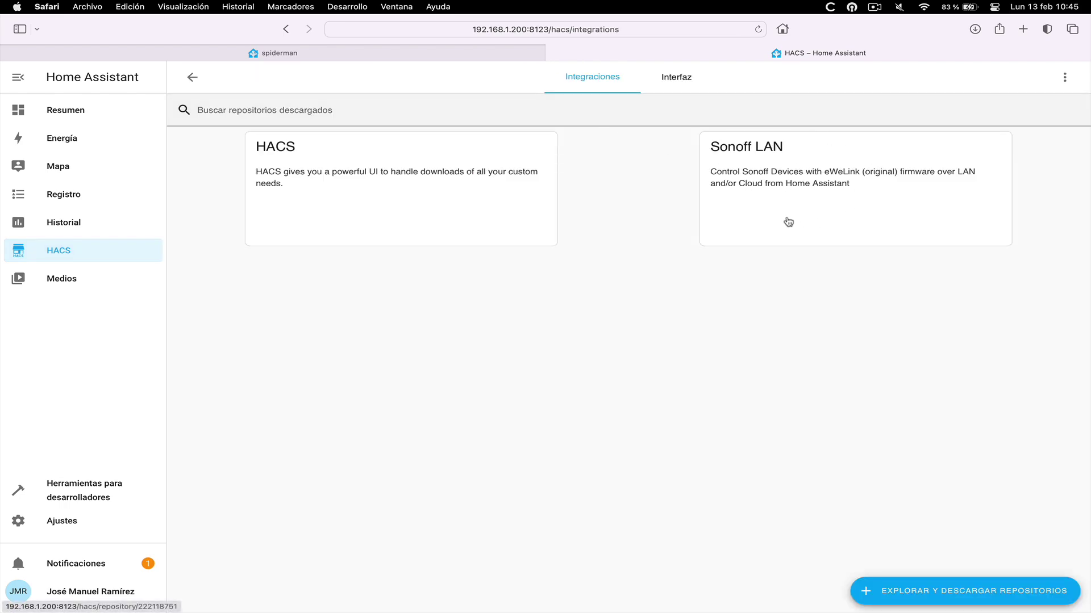
click(846, 194)
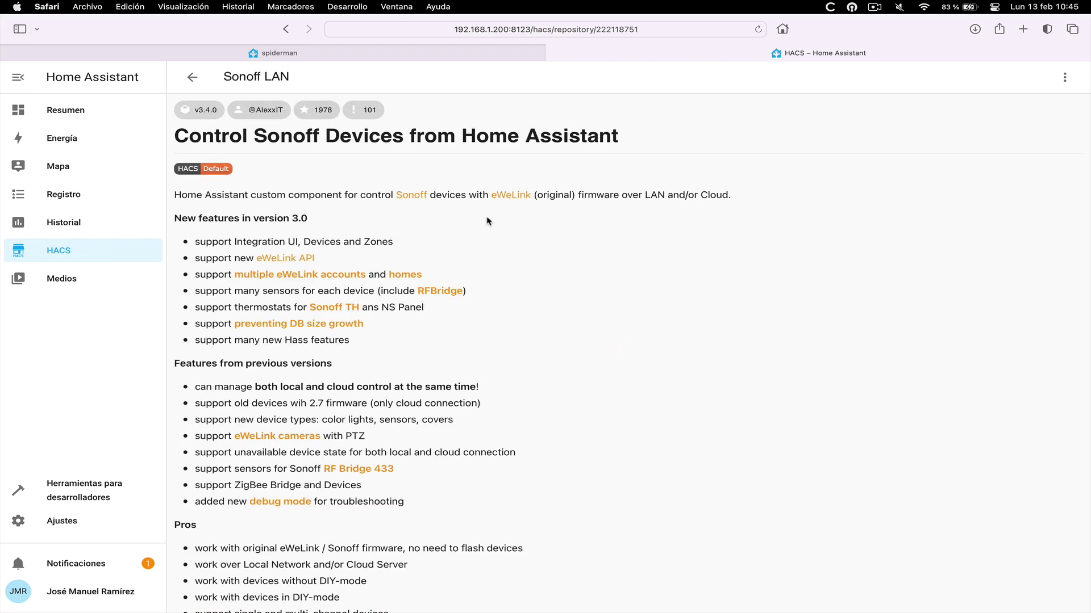
click(192, 76)
click(192, 76)
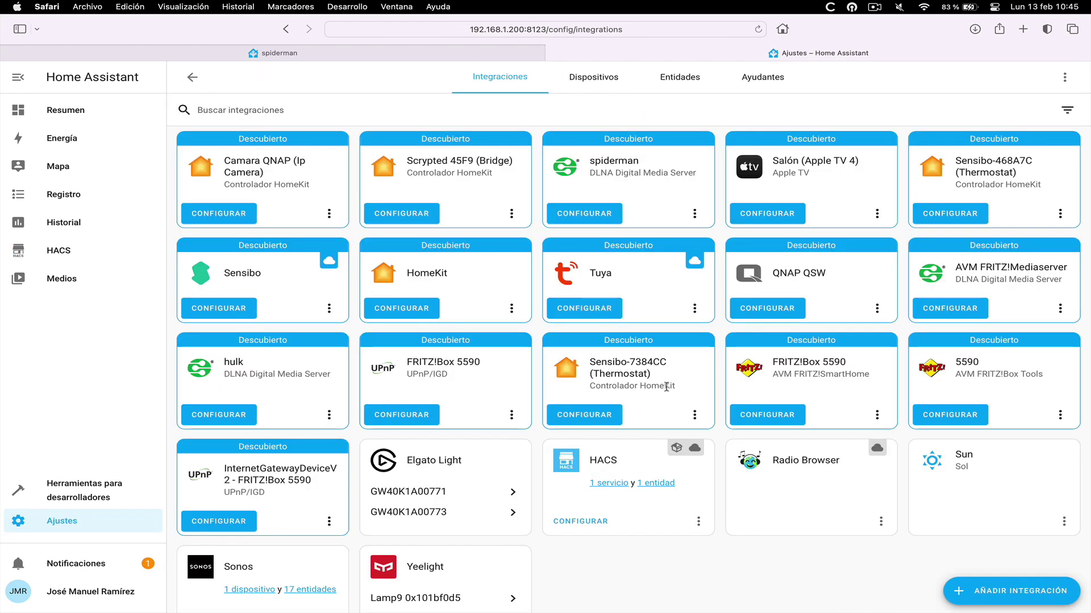
Add the Sonoff integration with the eWeLink account e-mail and password, yielding 11 devices and 39 entities
click(1009, 591)
text(sonoff)
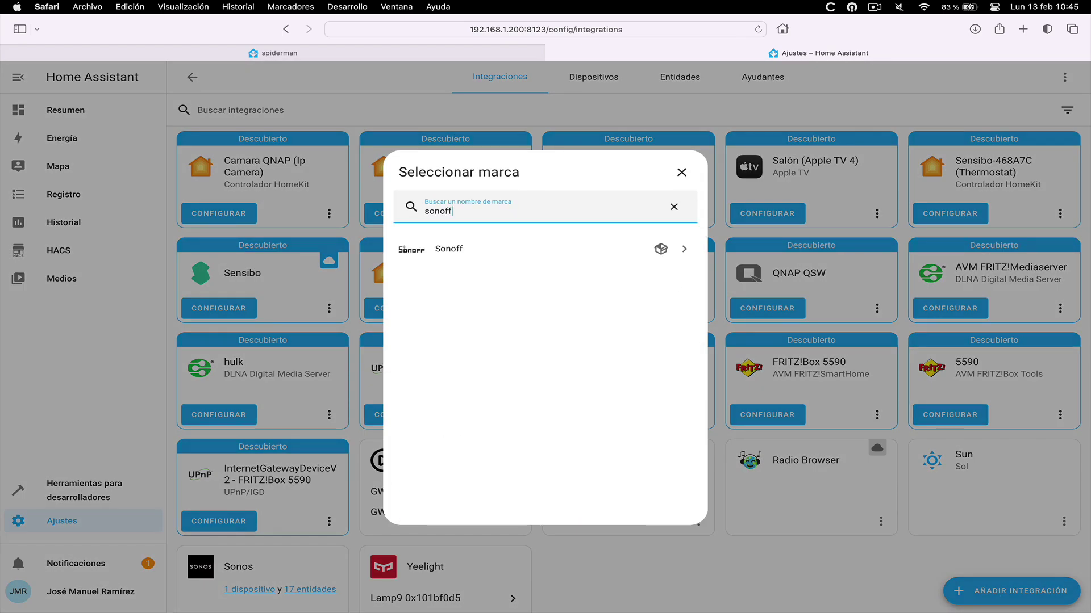
click(445, 251)
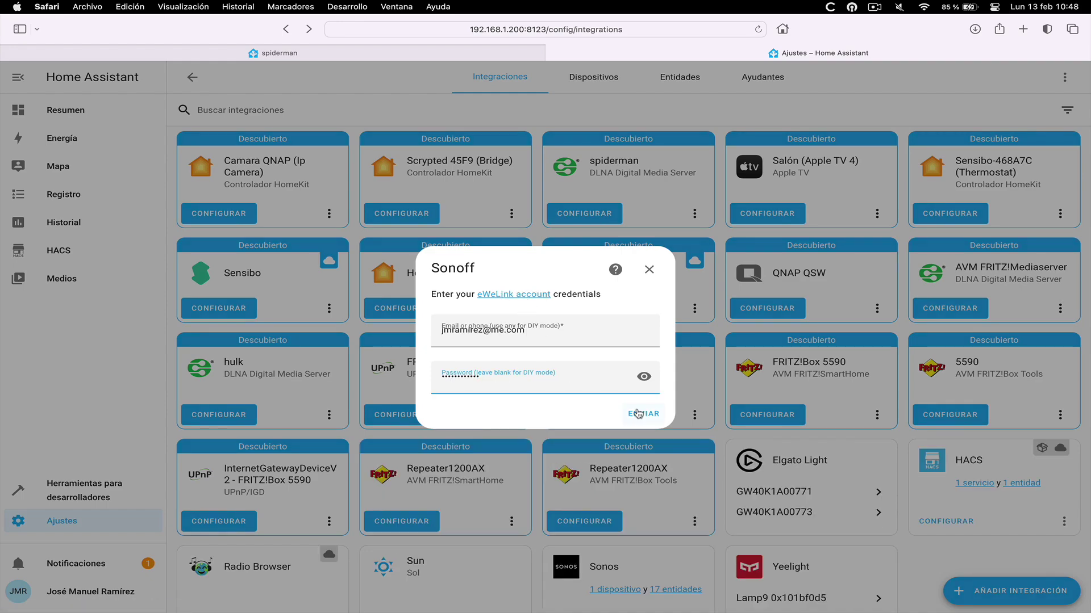
click(638, 414)
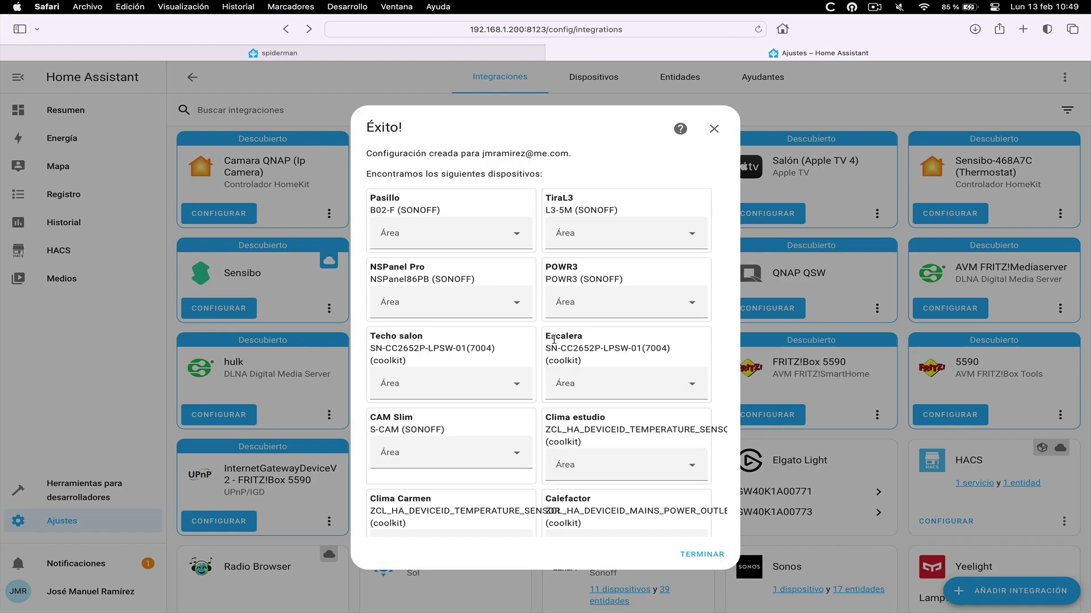
scroll(554, 339, down, 3)
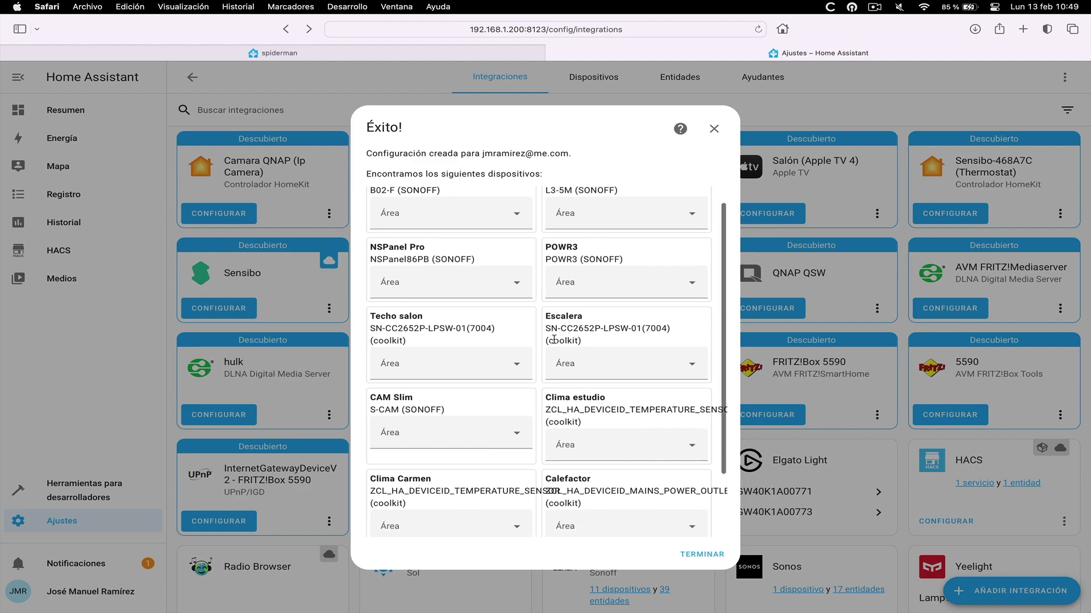
scroll(553, 340, down, 1)
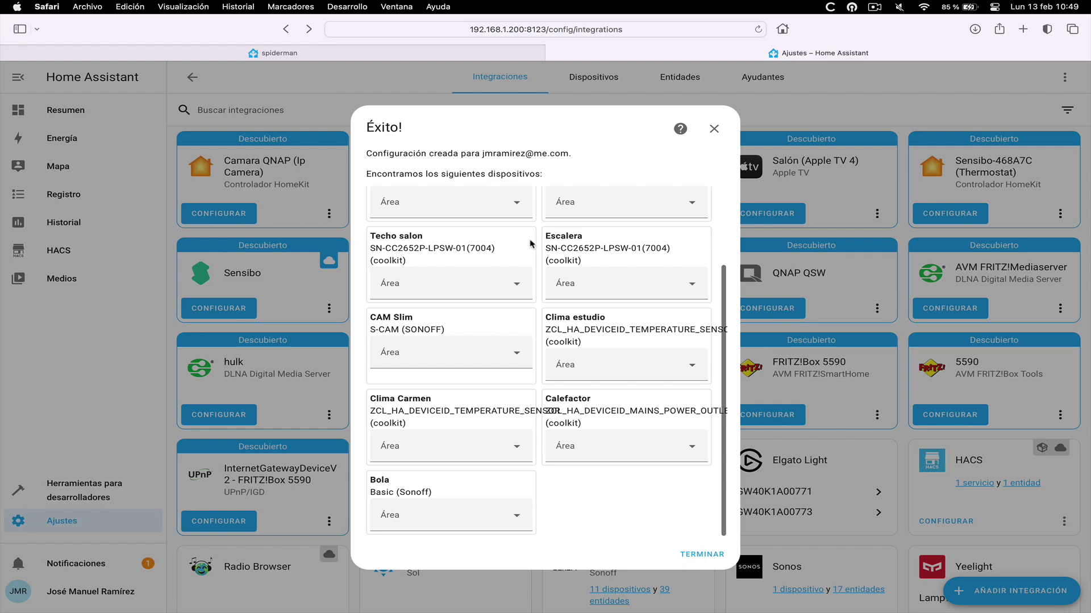
scroll(532, 244, up, 2)
scroll(532, 244, down, 1)
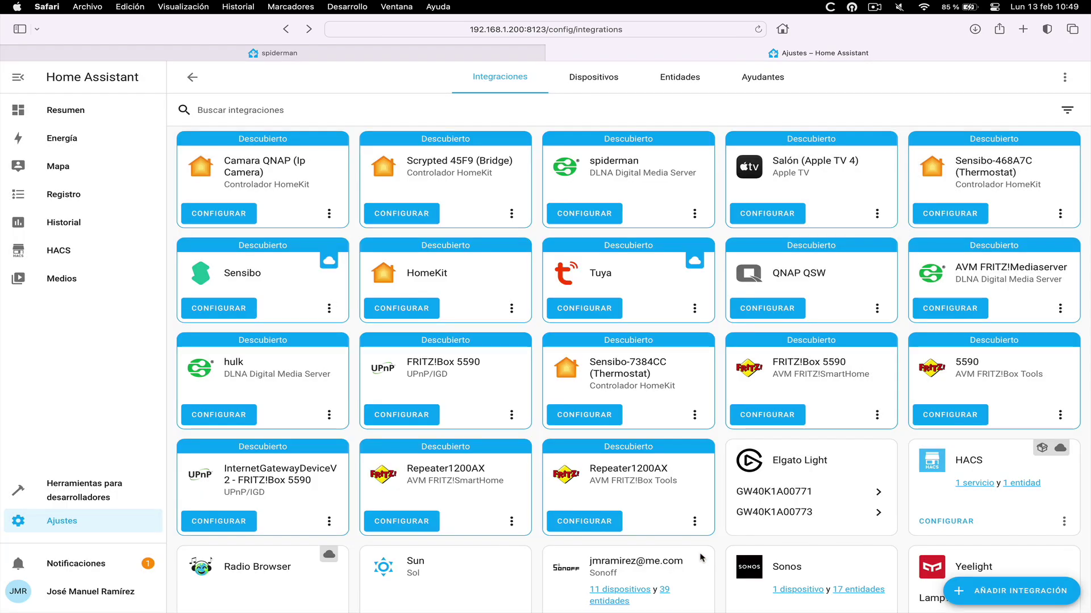
Review the Sonoff integration's 11 devices, then switch to the Casa dashboard
scroll(702, 558, down, 3)
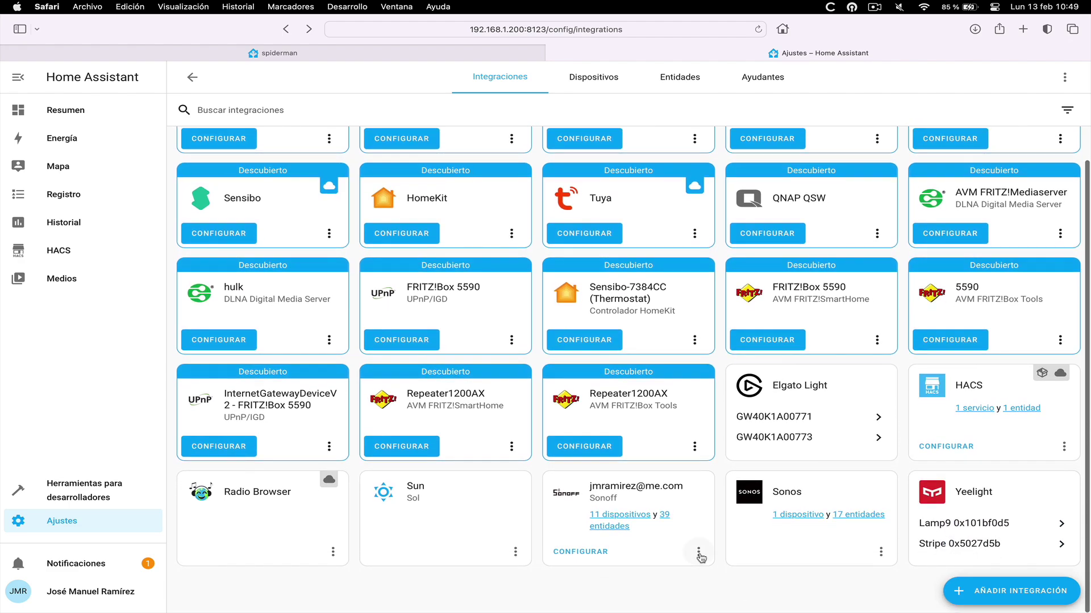
click(650, 517)
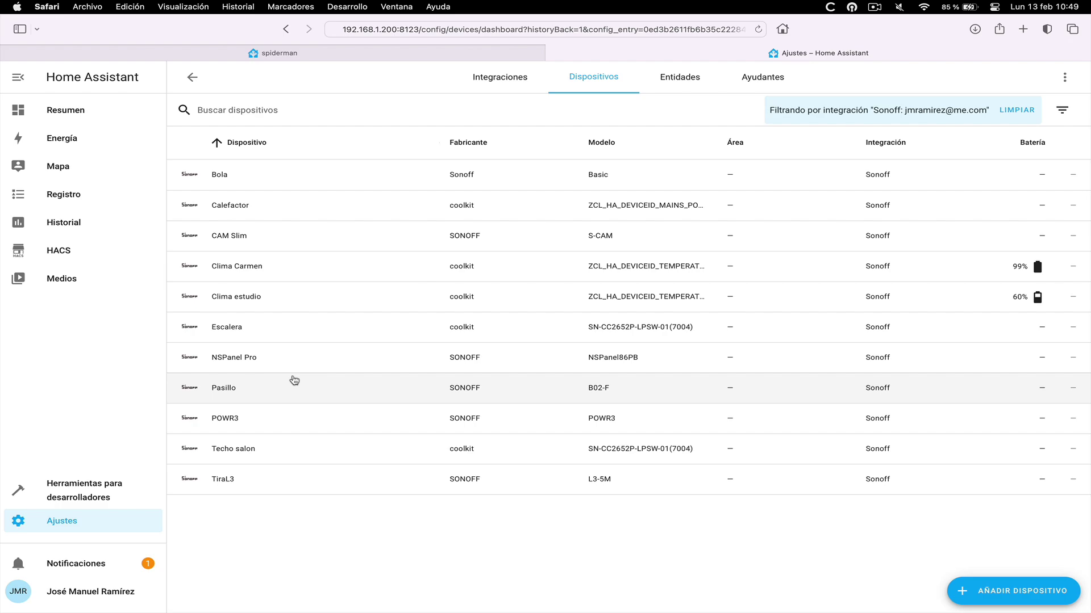
key(super+bracketleft)
click(68, 117)
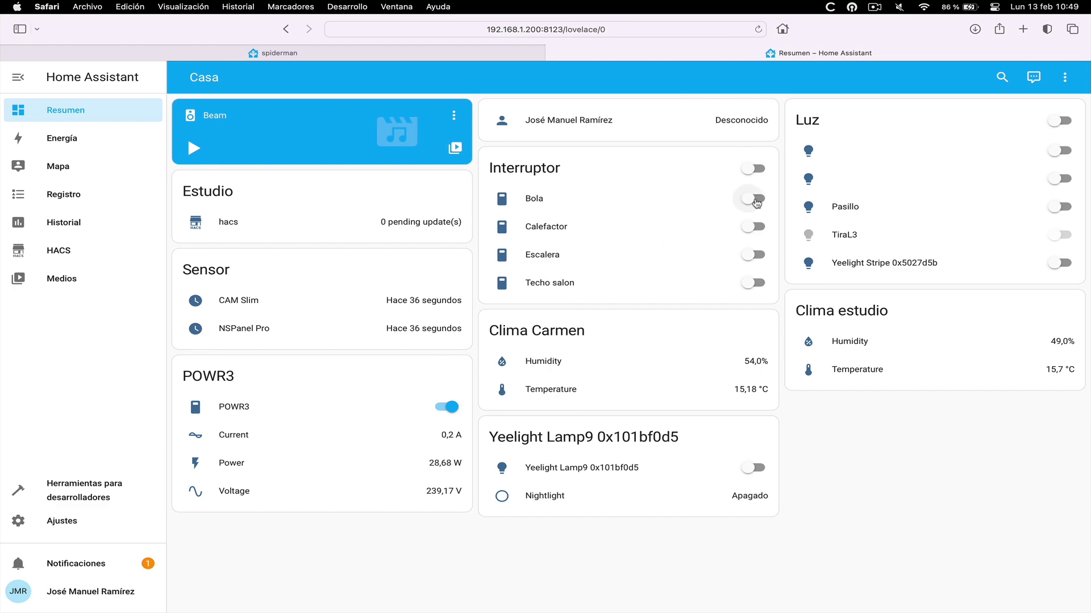
Toggle the Bola switch on and back off, then turn the Calefactor switch on
click(755, 200)
click(754, 200)
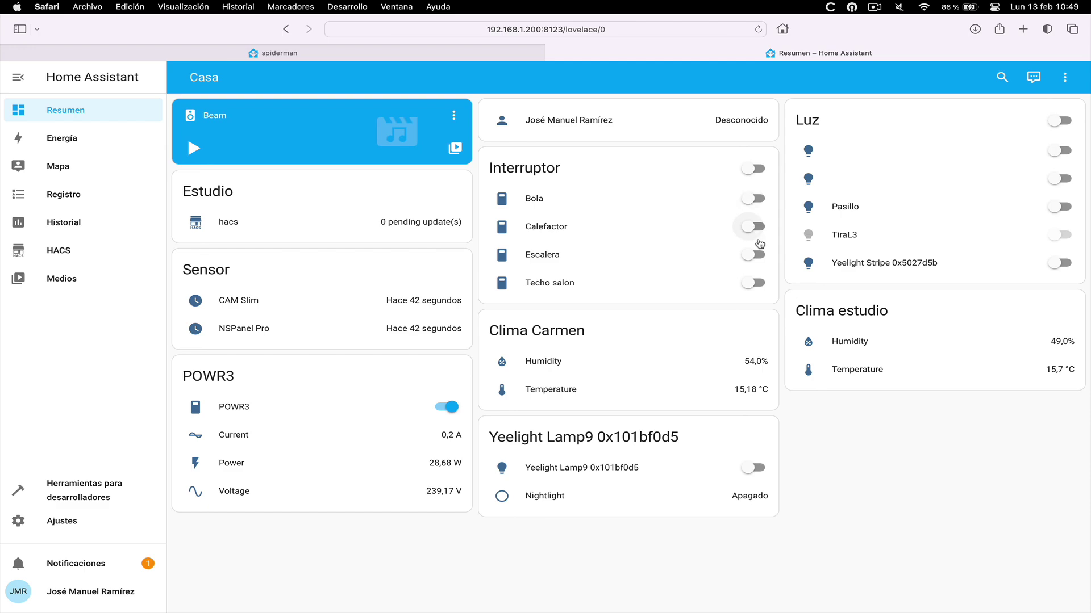
click(754, 226)
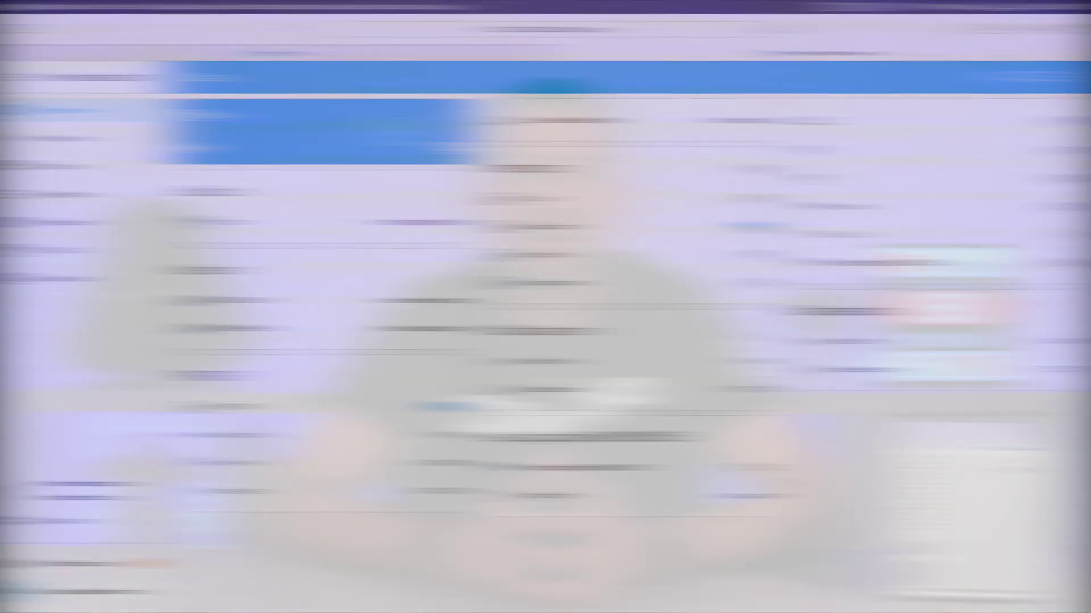